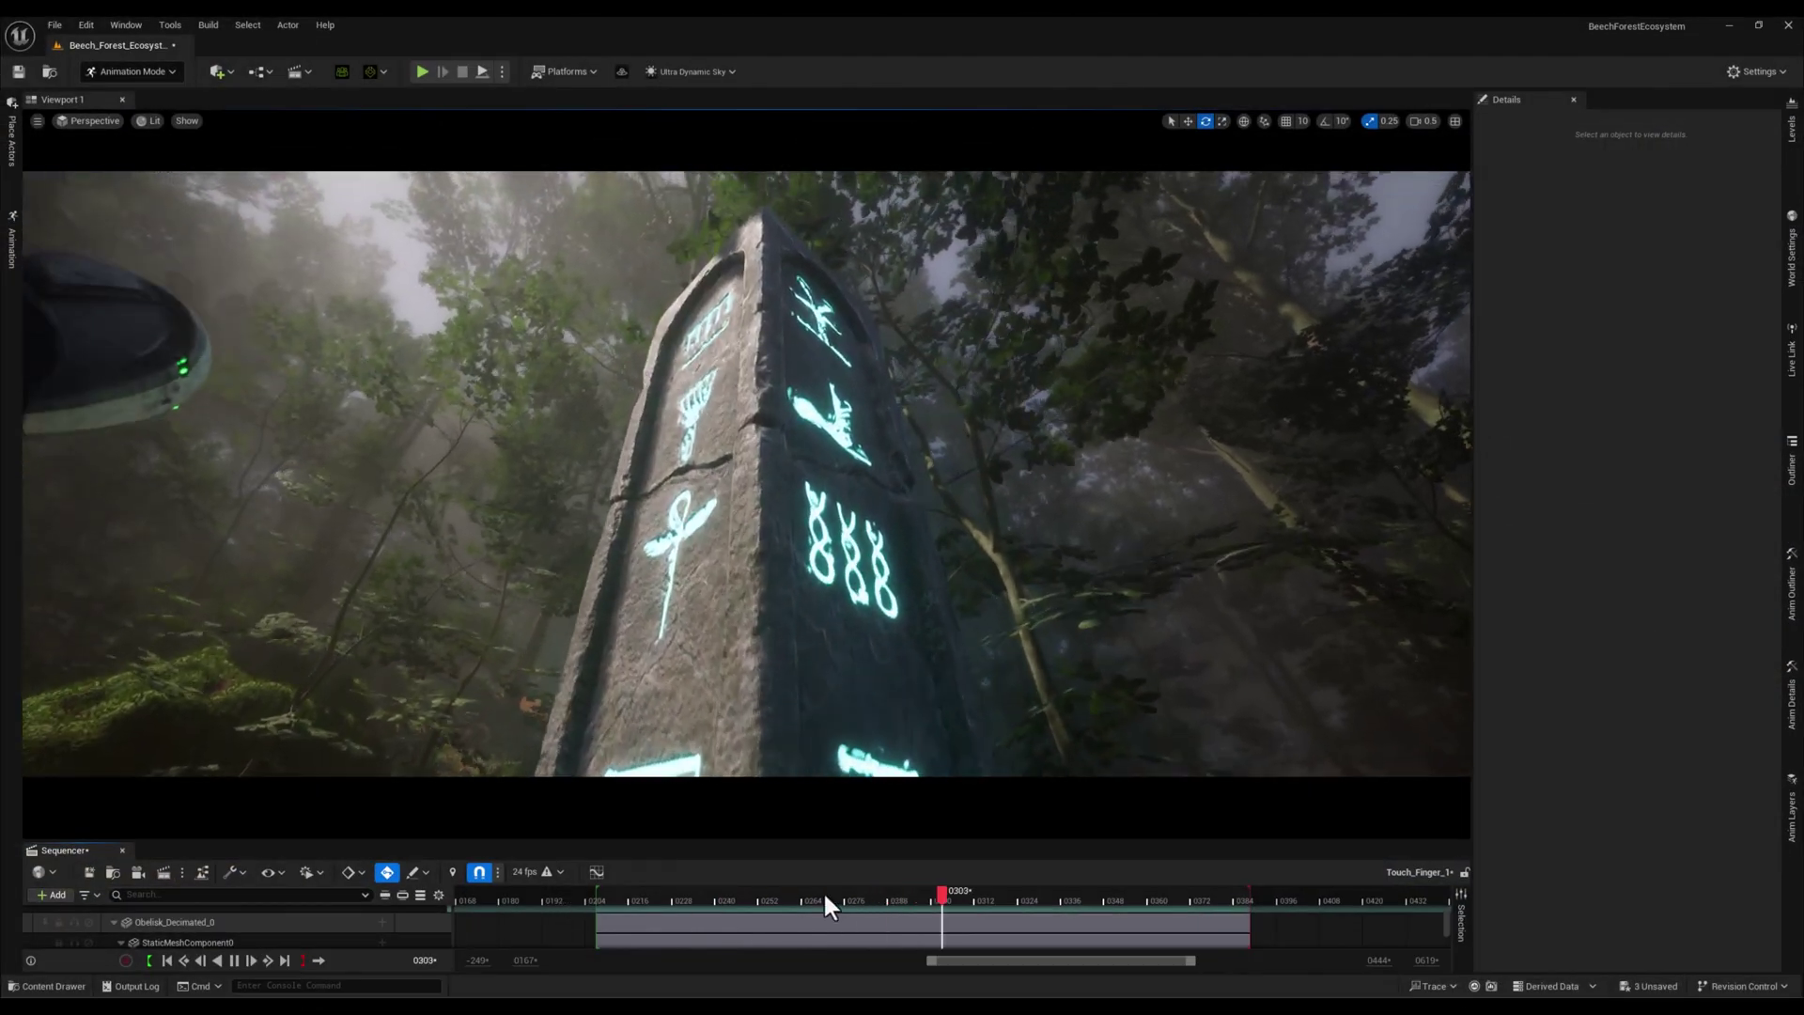
Scrub through the shot to preview the obelisk's glyph glow, ending with the playhead back at the start
drag(1184, 897, 565, 905)
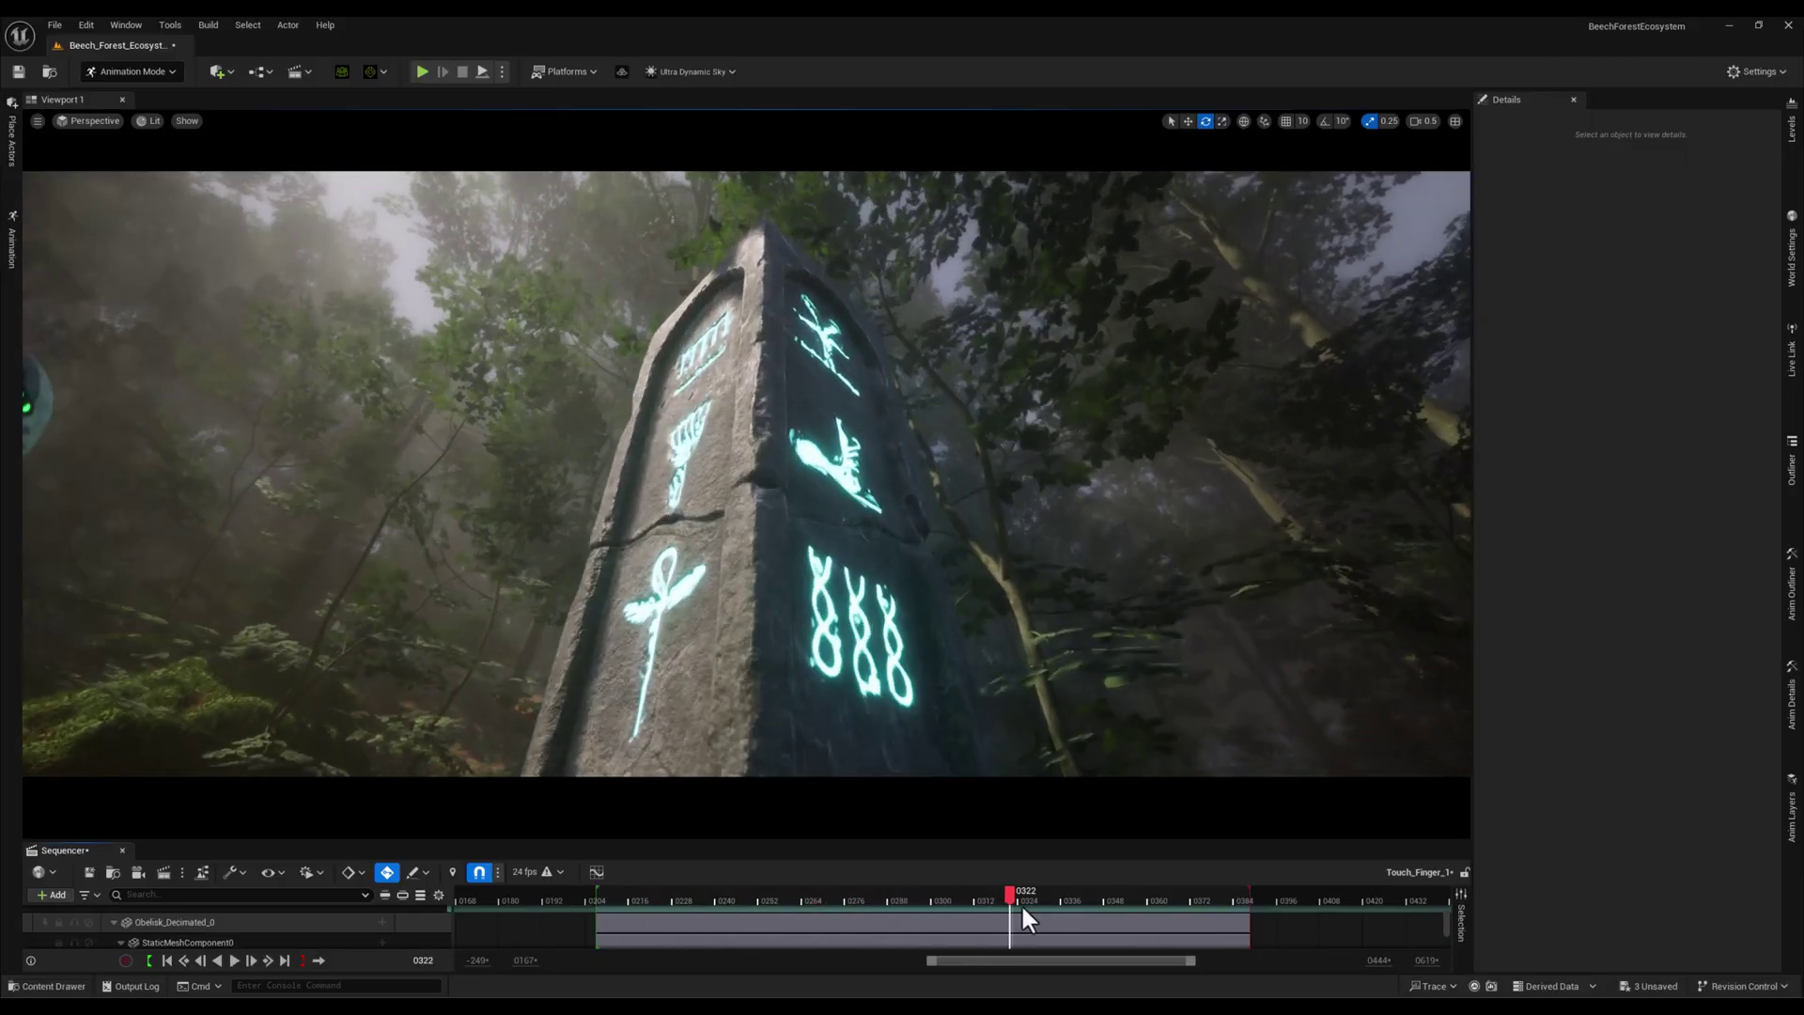
drag(1061, 902, 496, 916)
Create a new material named M_Oblisesk in the Plate/Material folder
key(ctrl+space)
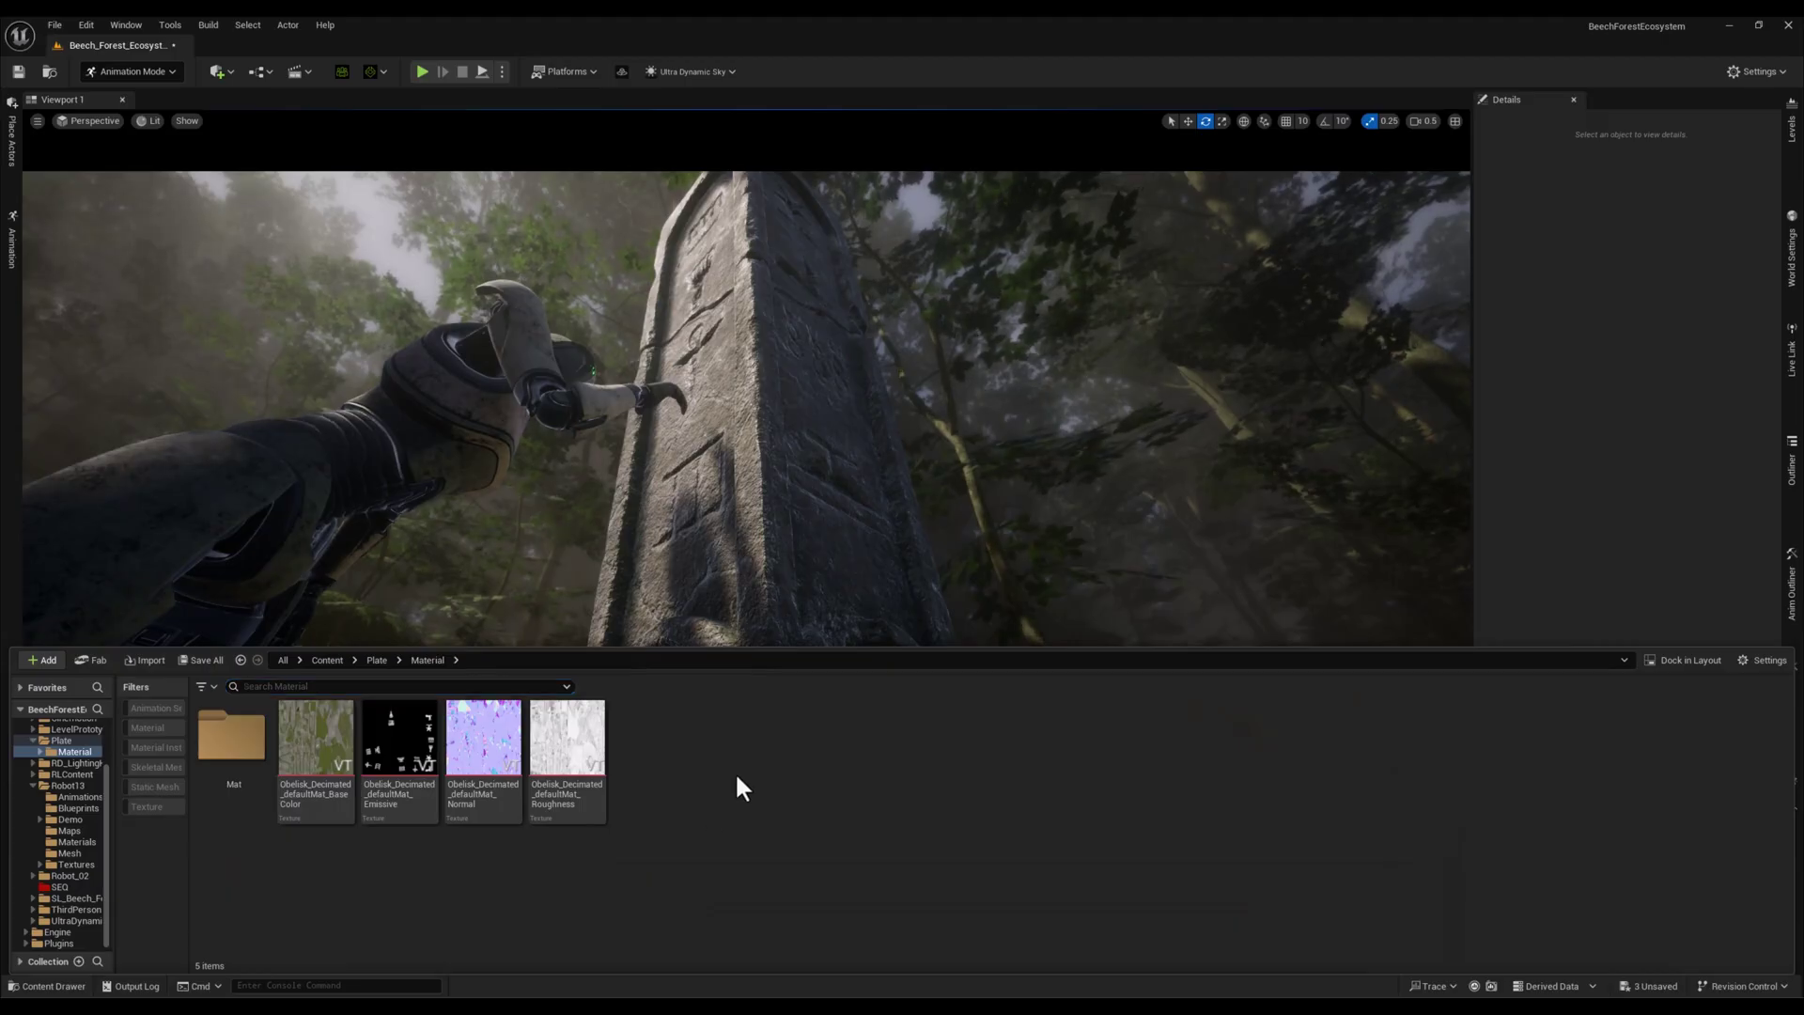
right_click(702, 804)
click(758, 384)
text(M_Oblisesk)
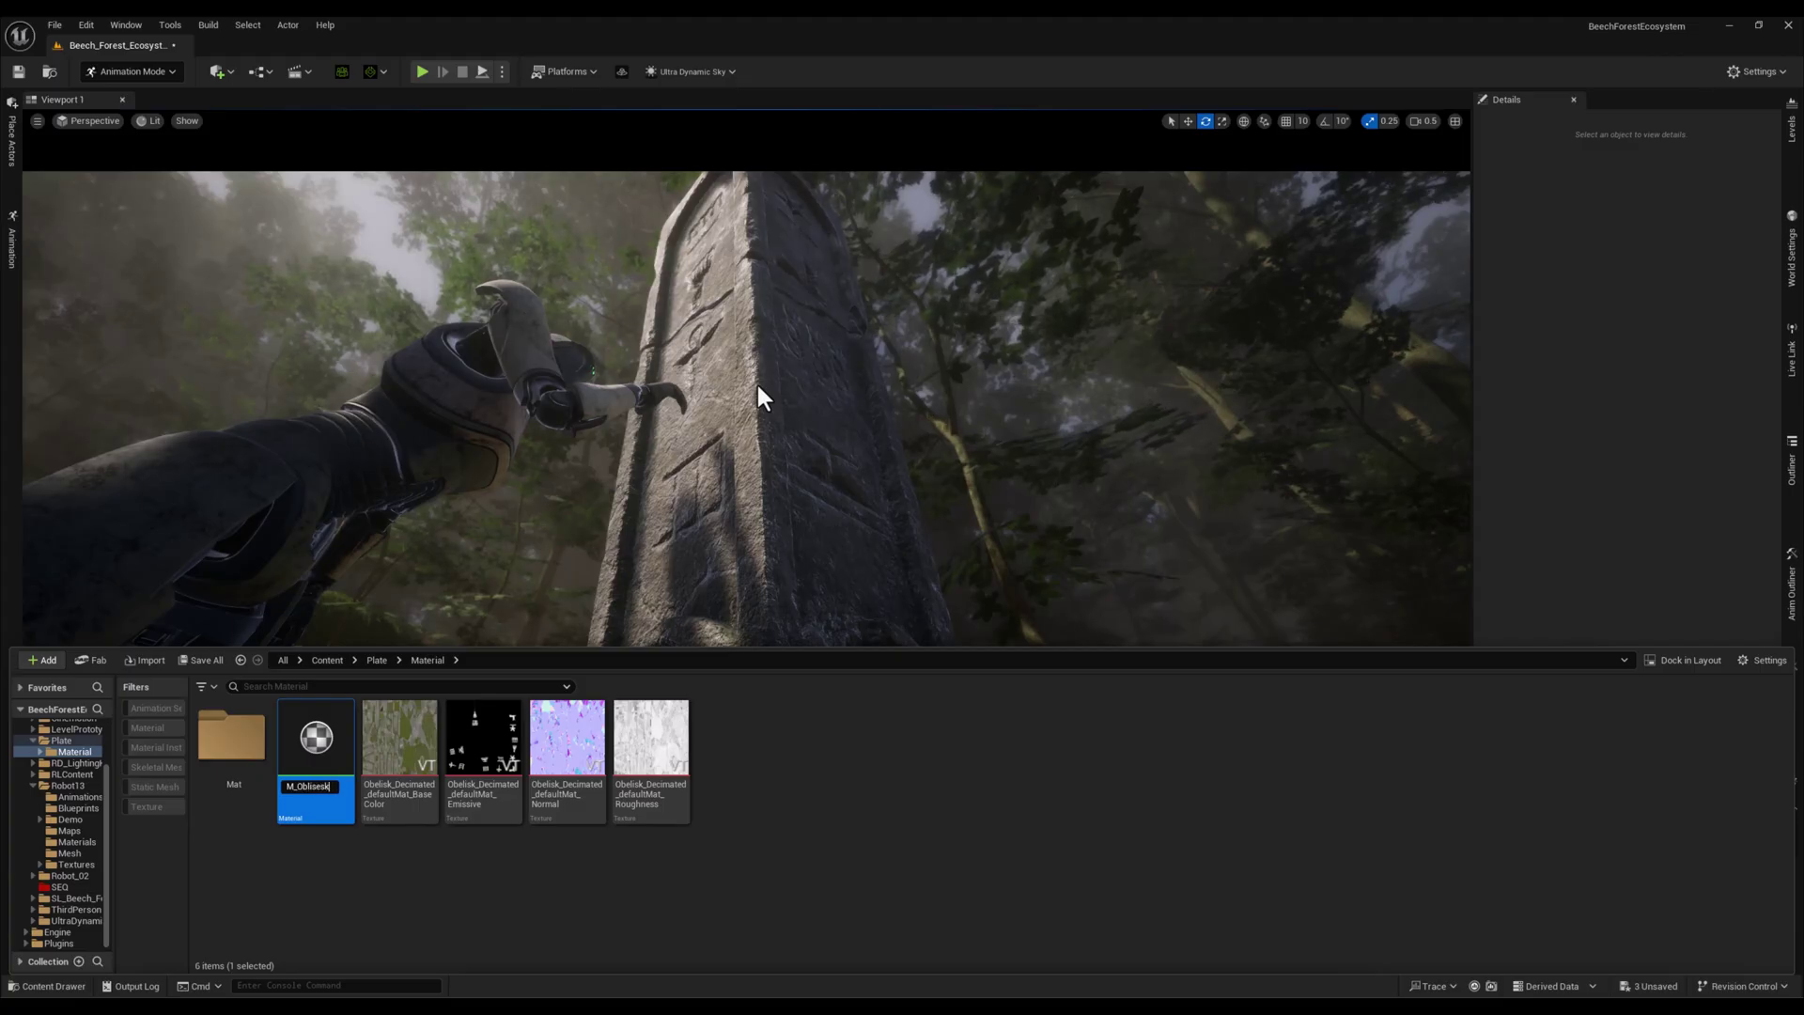
key(Return)
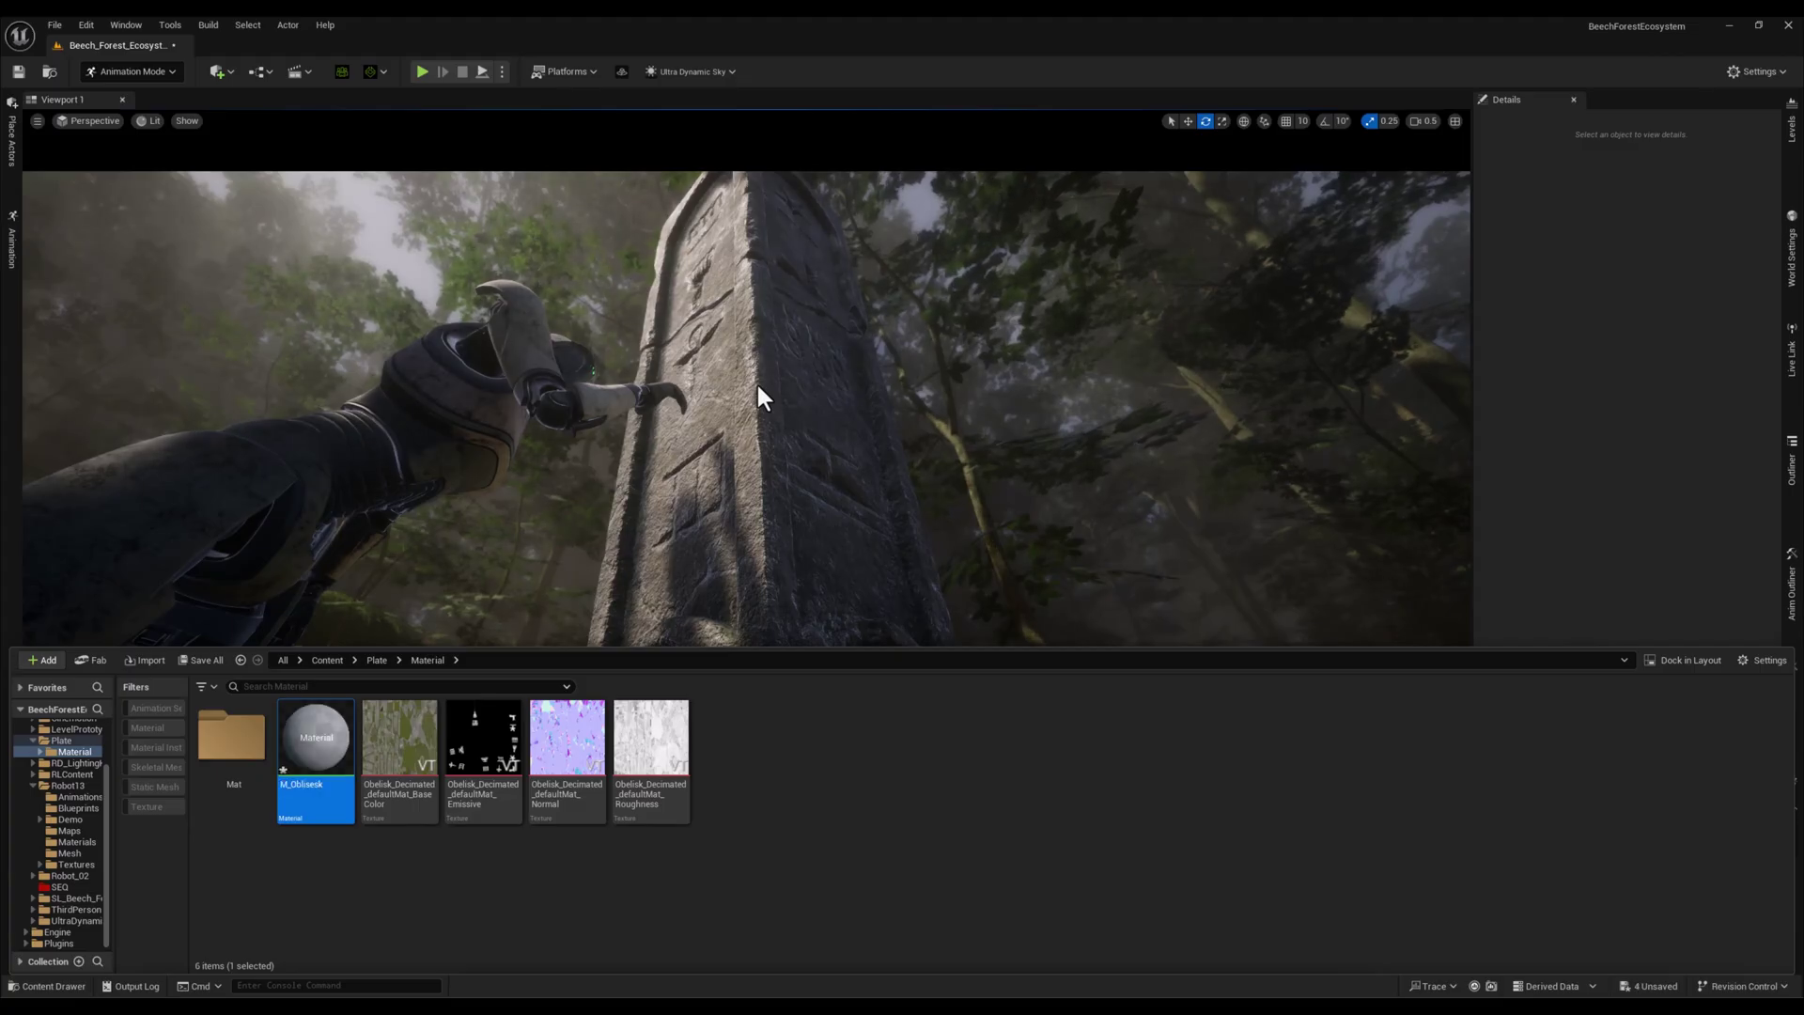
Open M_Oblisesk and add the obelisk's base color, emissive, normal and roughness textures to its graph
double_click(314, 752)
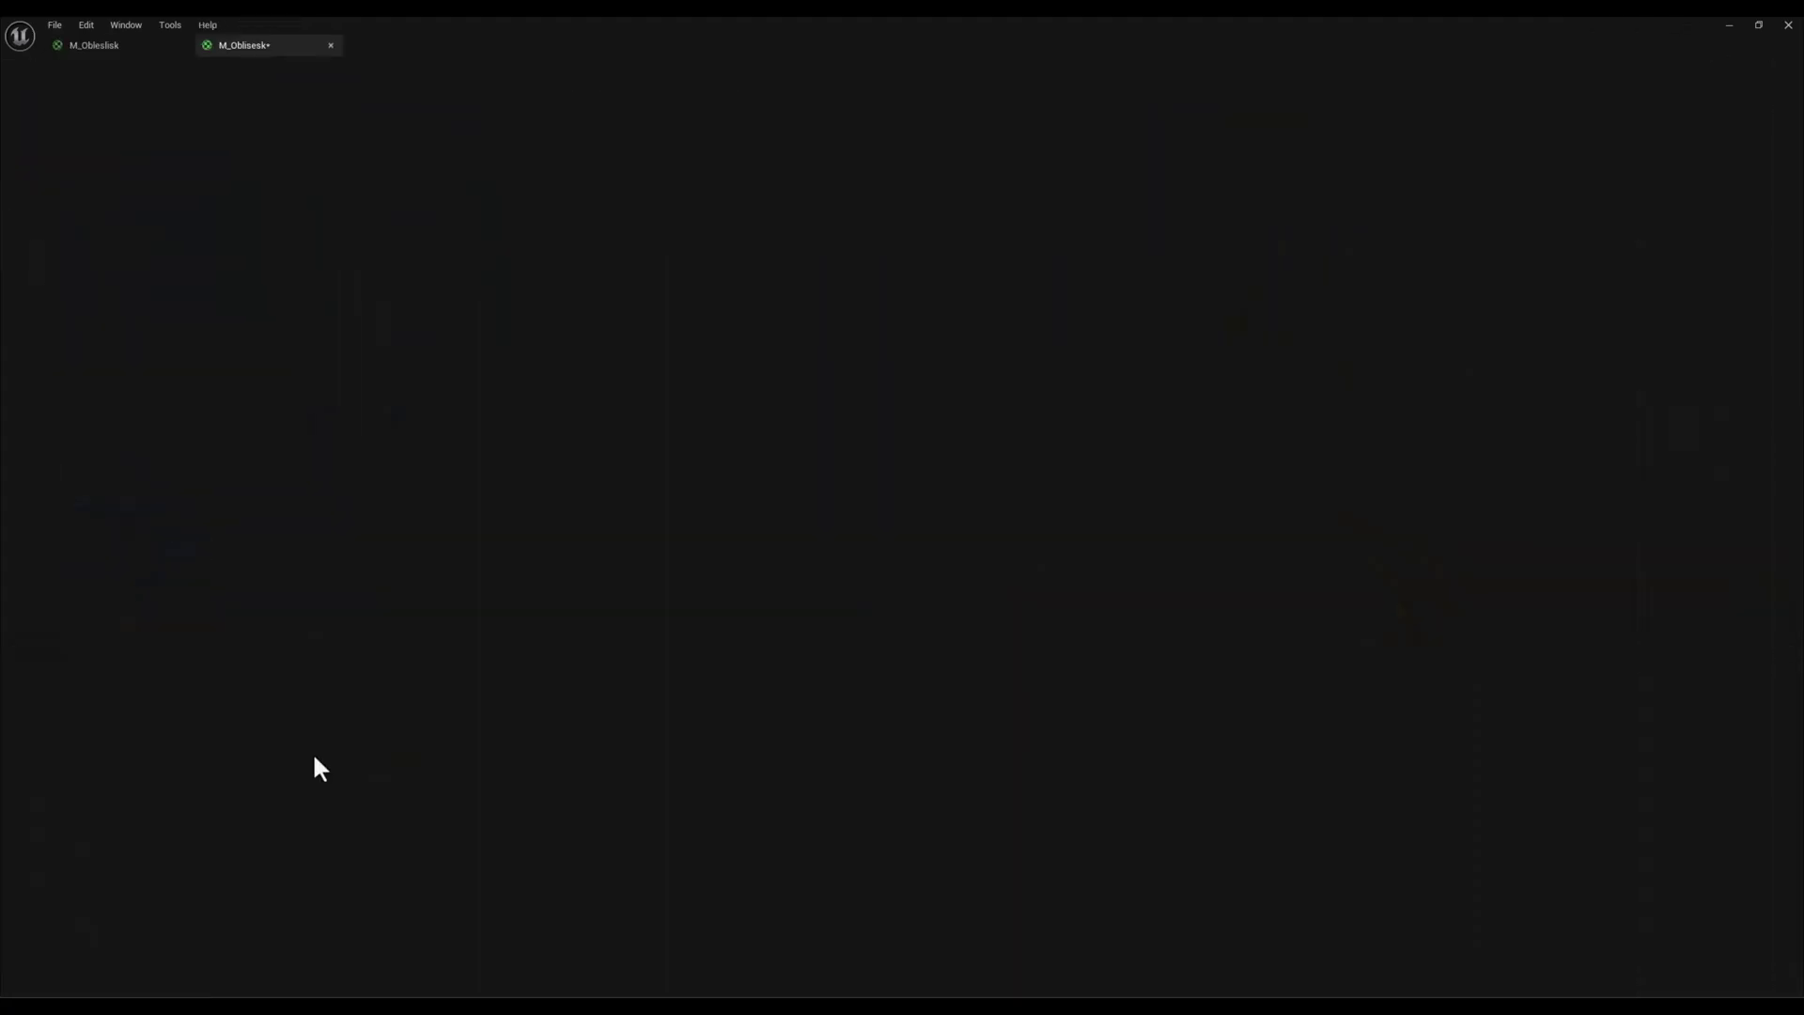
key(ctrl+space)
click(399, 742)
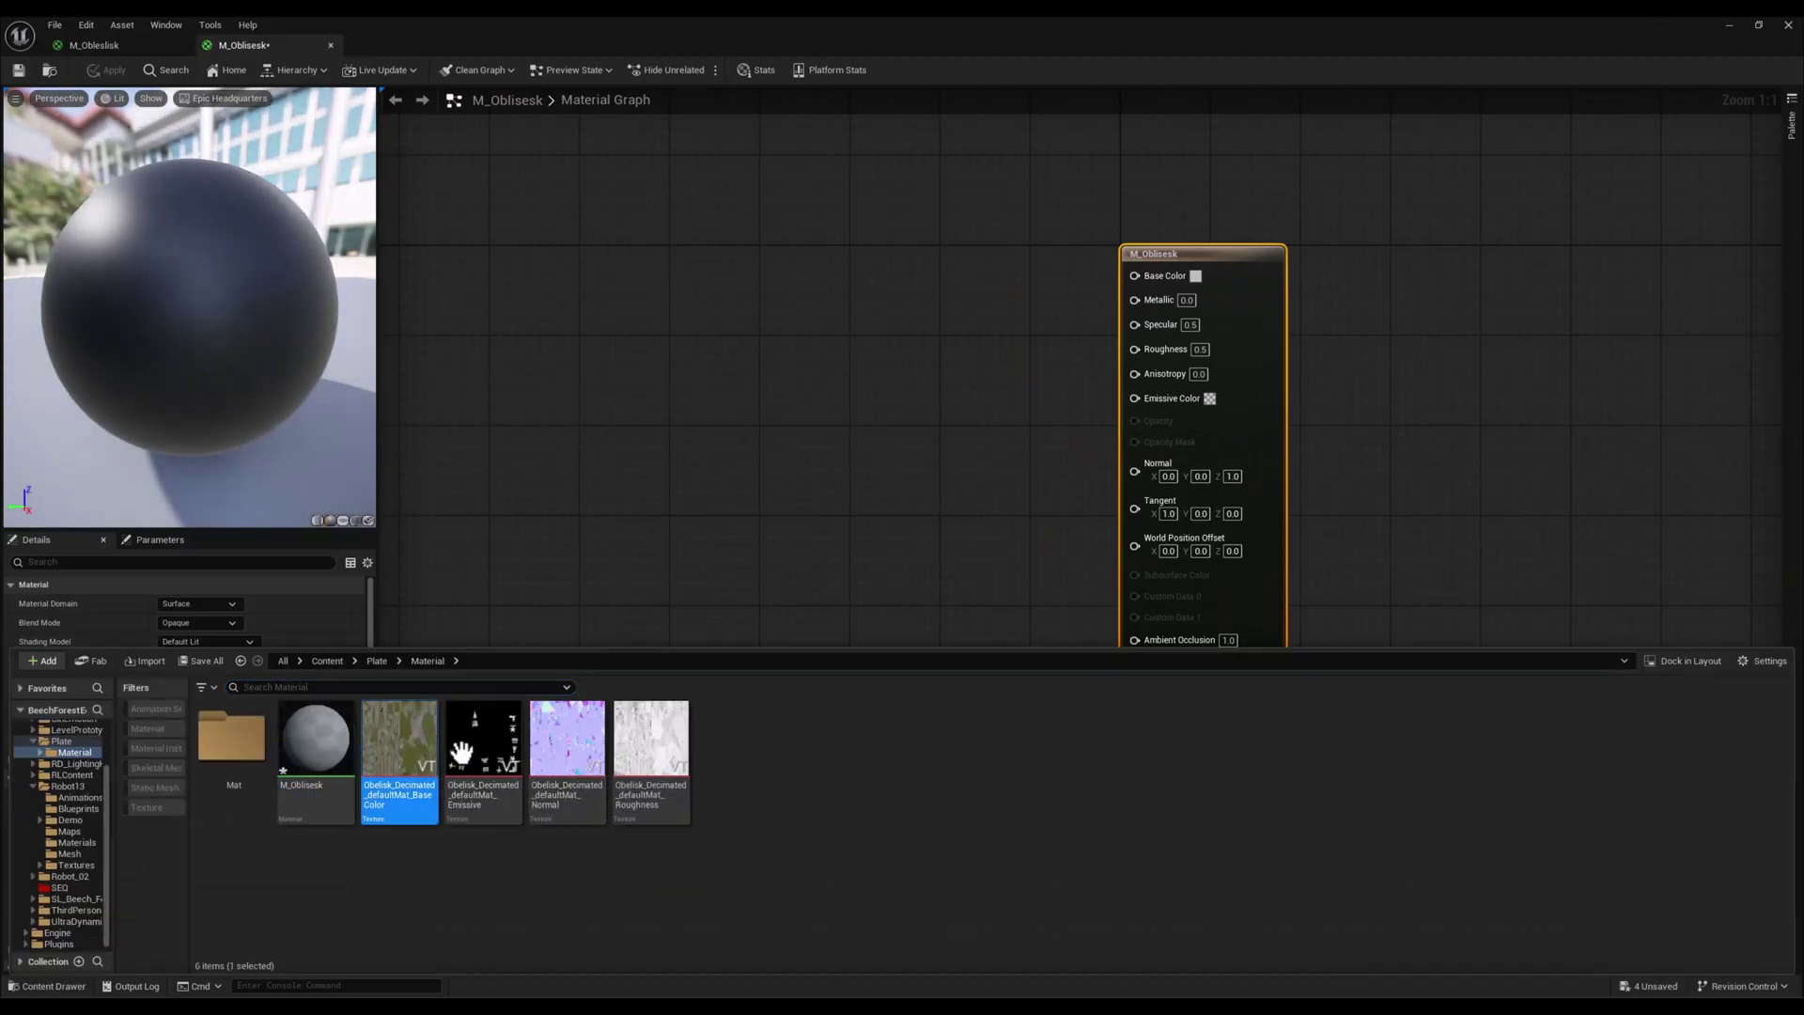
shift+click(651, 742)
drag(429, 709, 733, 395)
right_drag(837, 316, 882, 408)
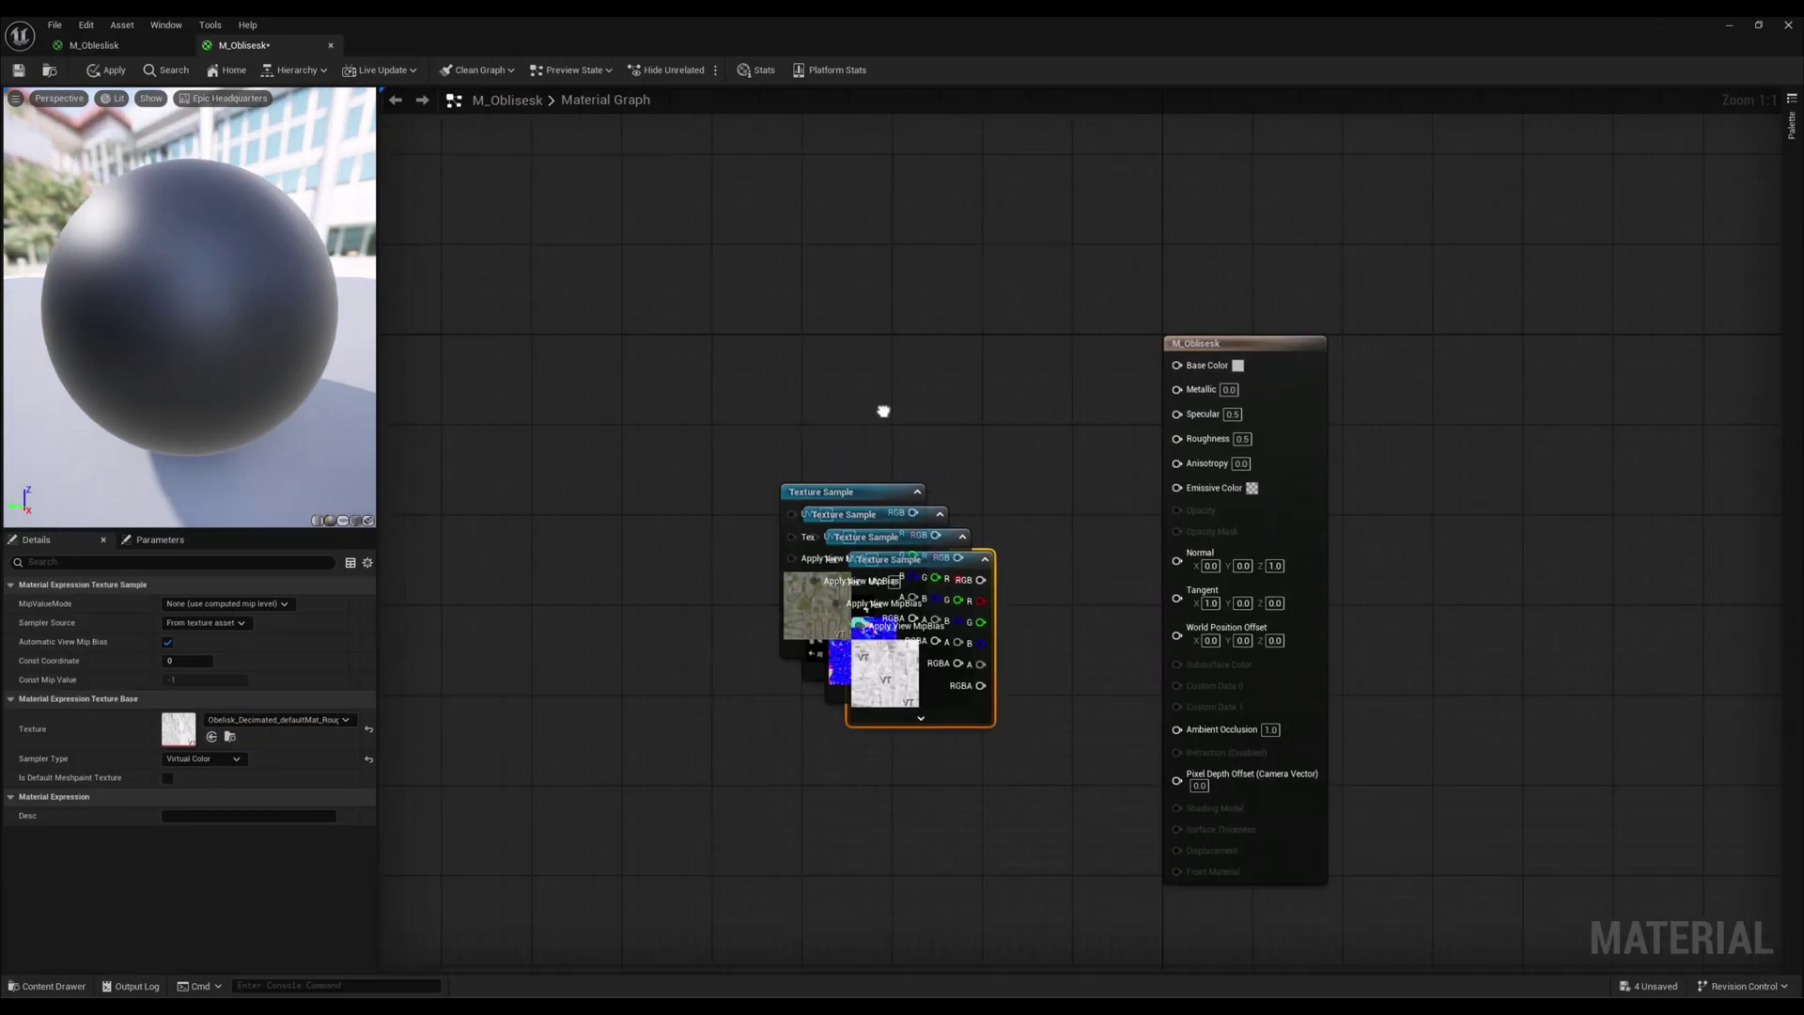
Connect the RGB outputs of the four texture samples to the material's matching Base Color, Emissive Color, Normal and Roughness inputs
drag(862, 503, 1178, 369)
drag(893, 529, 813, 696)
drag(920, 562, 832, 905)
drag(892, 717, 1178, 557)
drag(844, 925, 1180, 437)
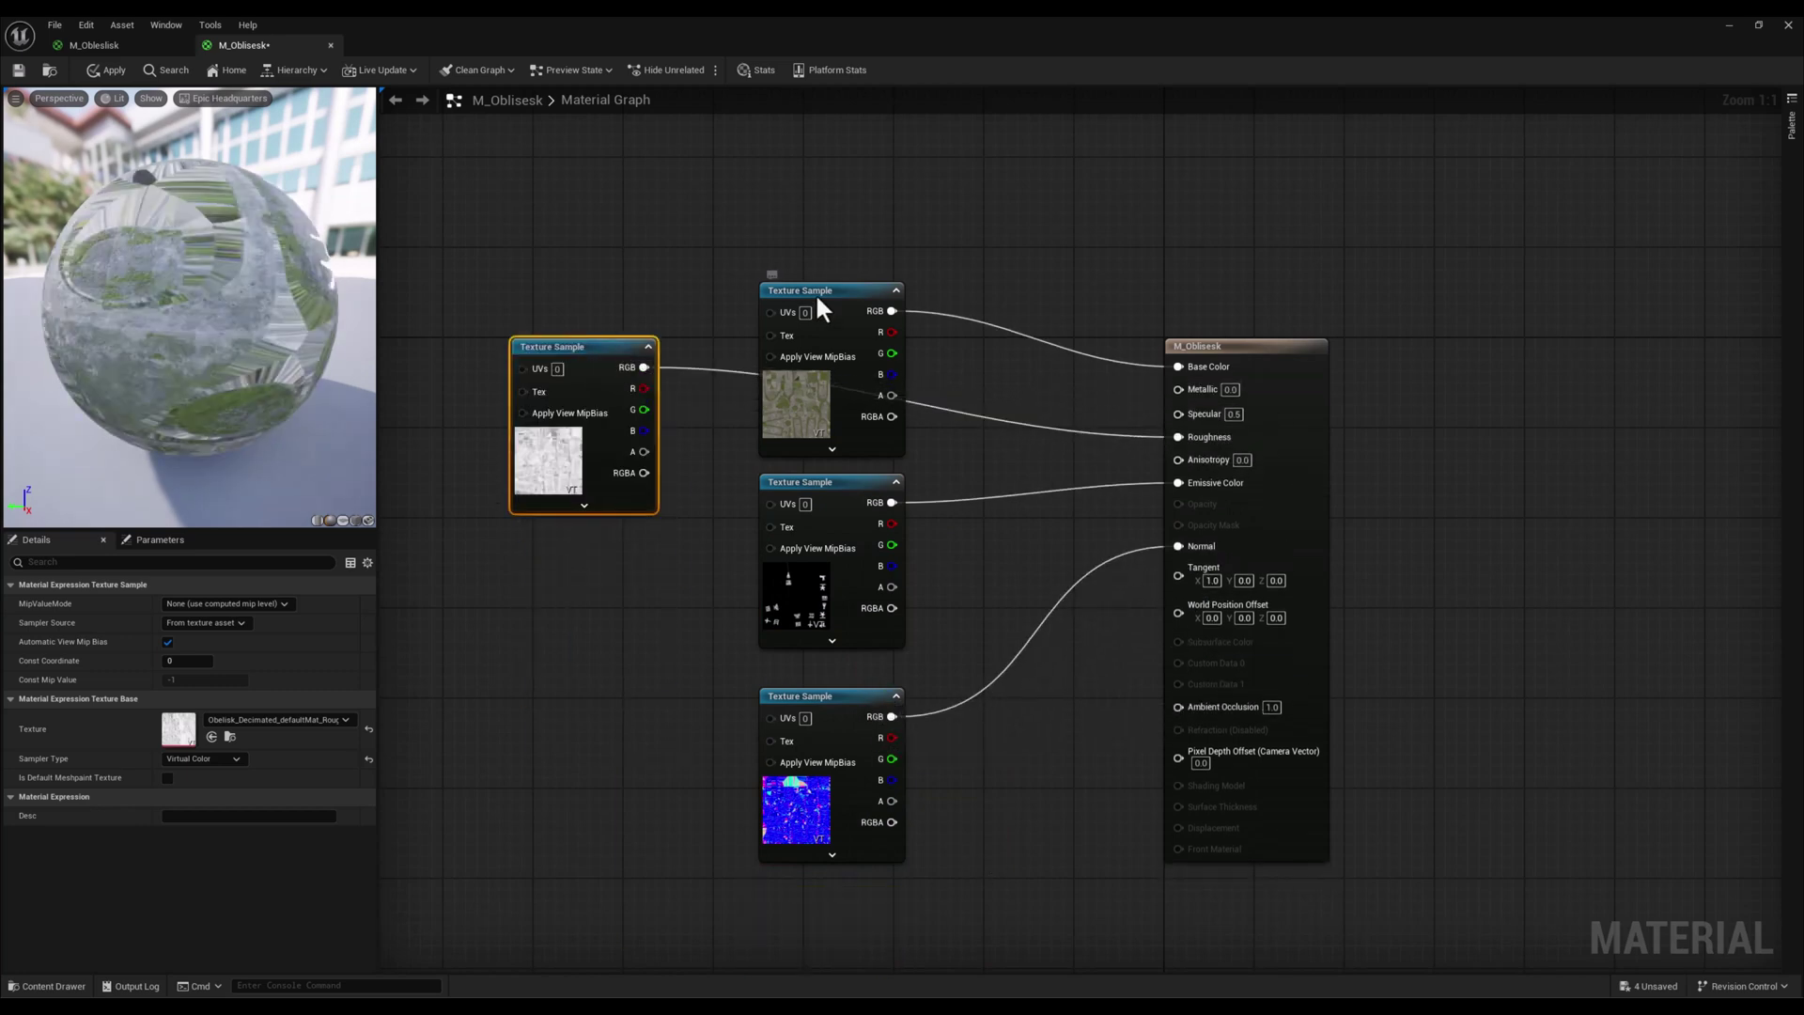
Arrange the texture samples in one column, with base color above roughness, emissive and normal
drag(775, 390, 797, 277)
right_drag(757, 314, 818, 385)
drag(877, 282, 866, 148)
drag(641, 425, 897, 372)
click(878, 189)
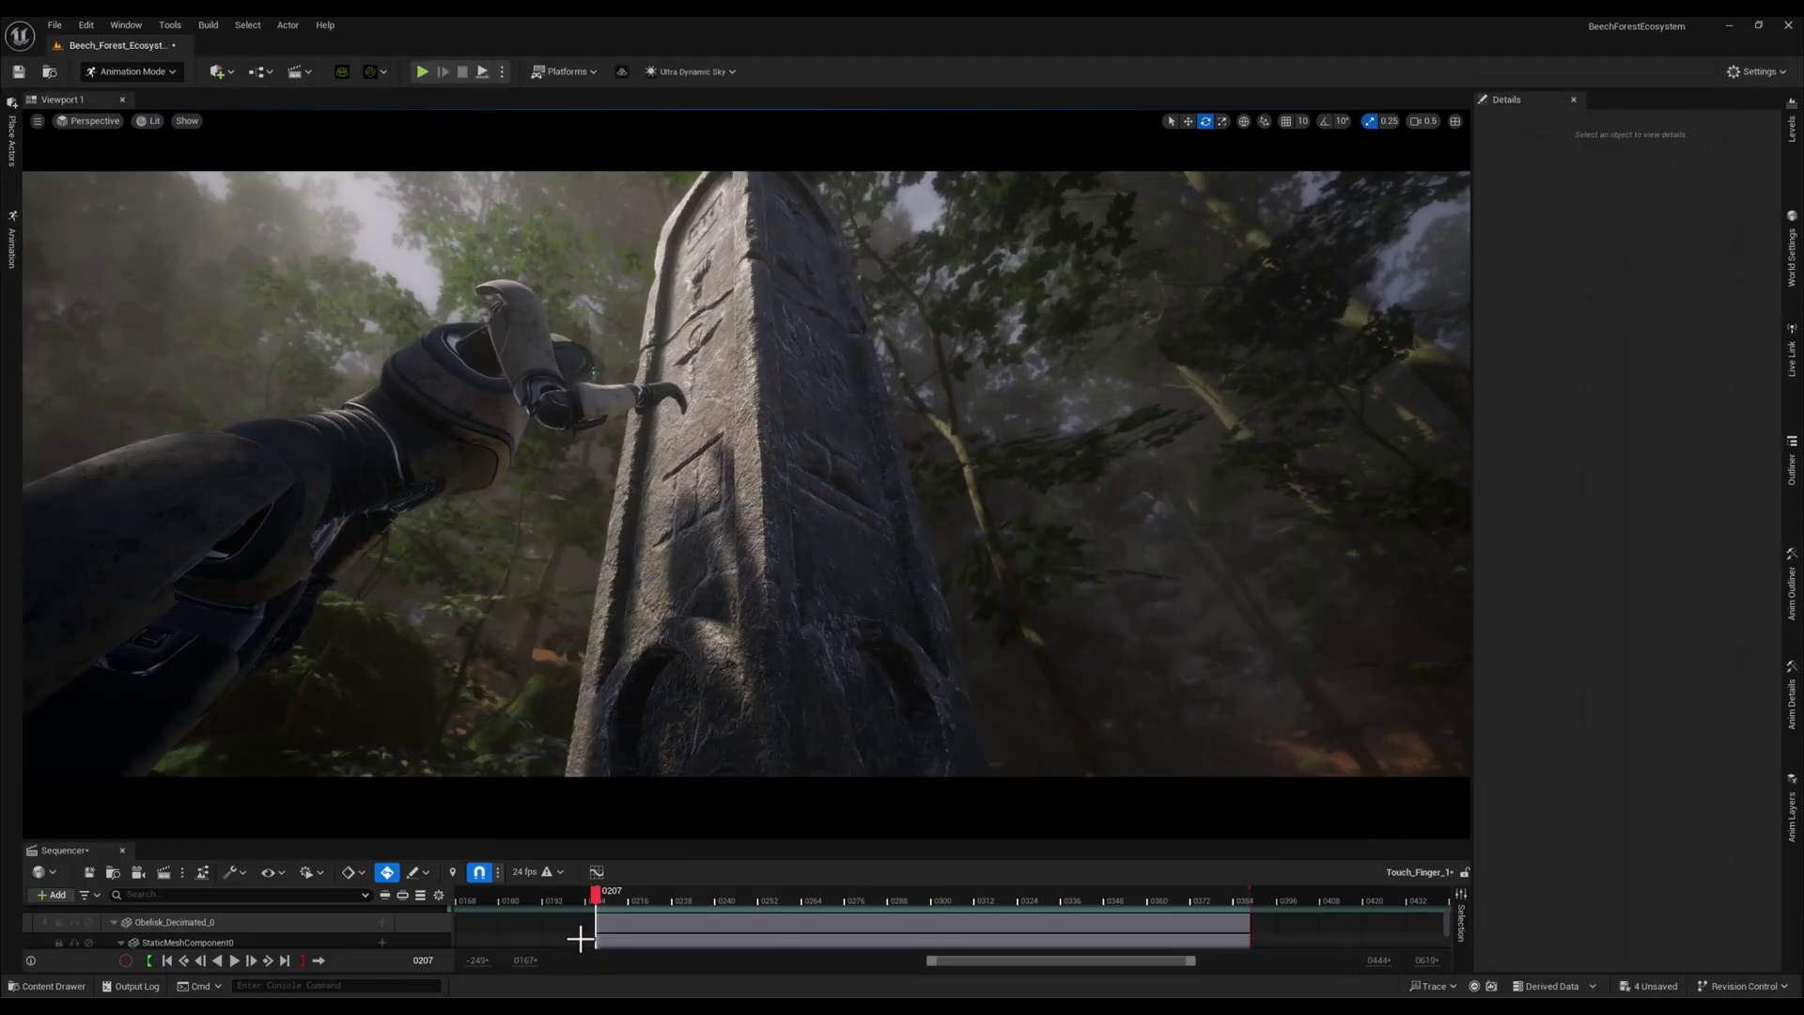
Create a material instance of M_Oblisesk and assign it to the obelisk in the level
key(ctrl+space)
click(314, 751)
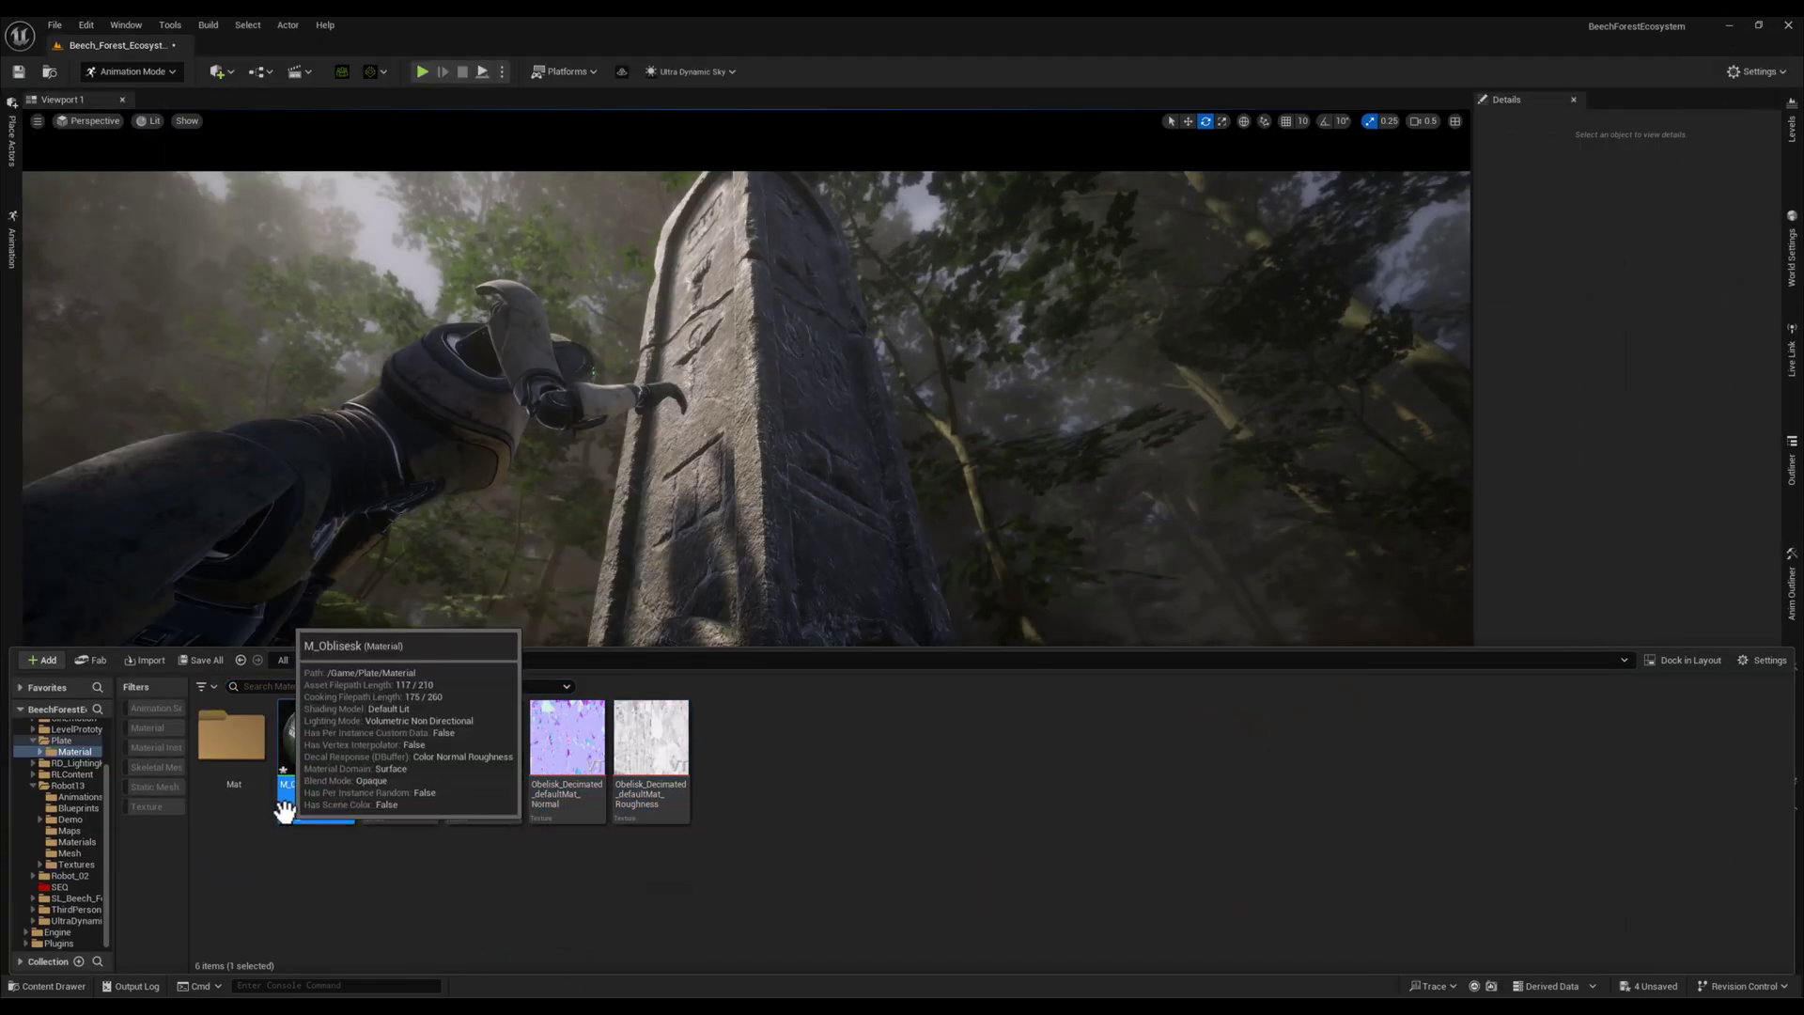
right_click(323, 770)
click(458, 398)
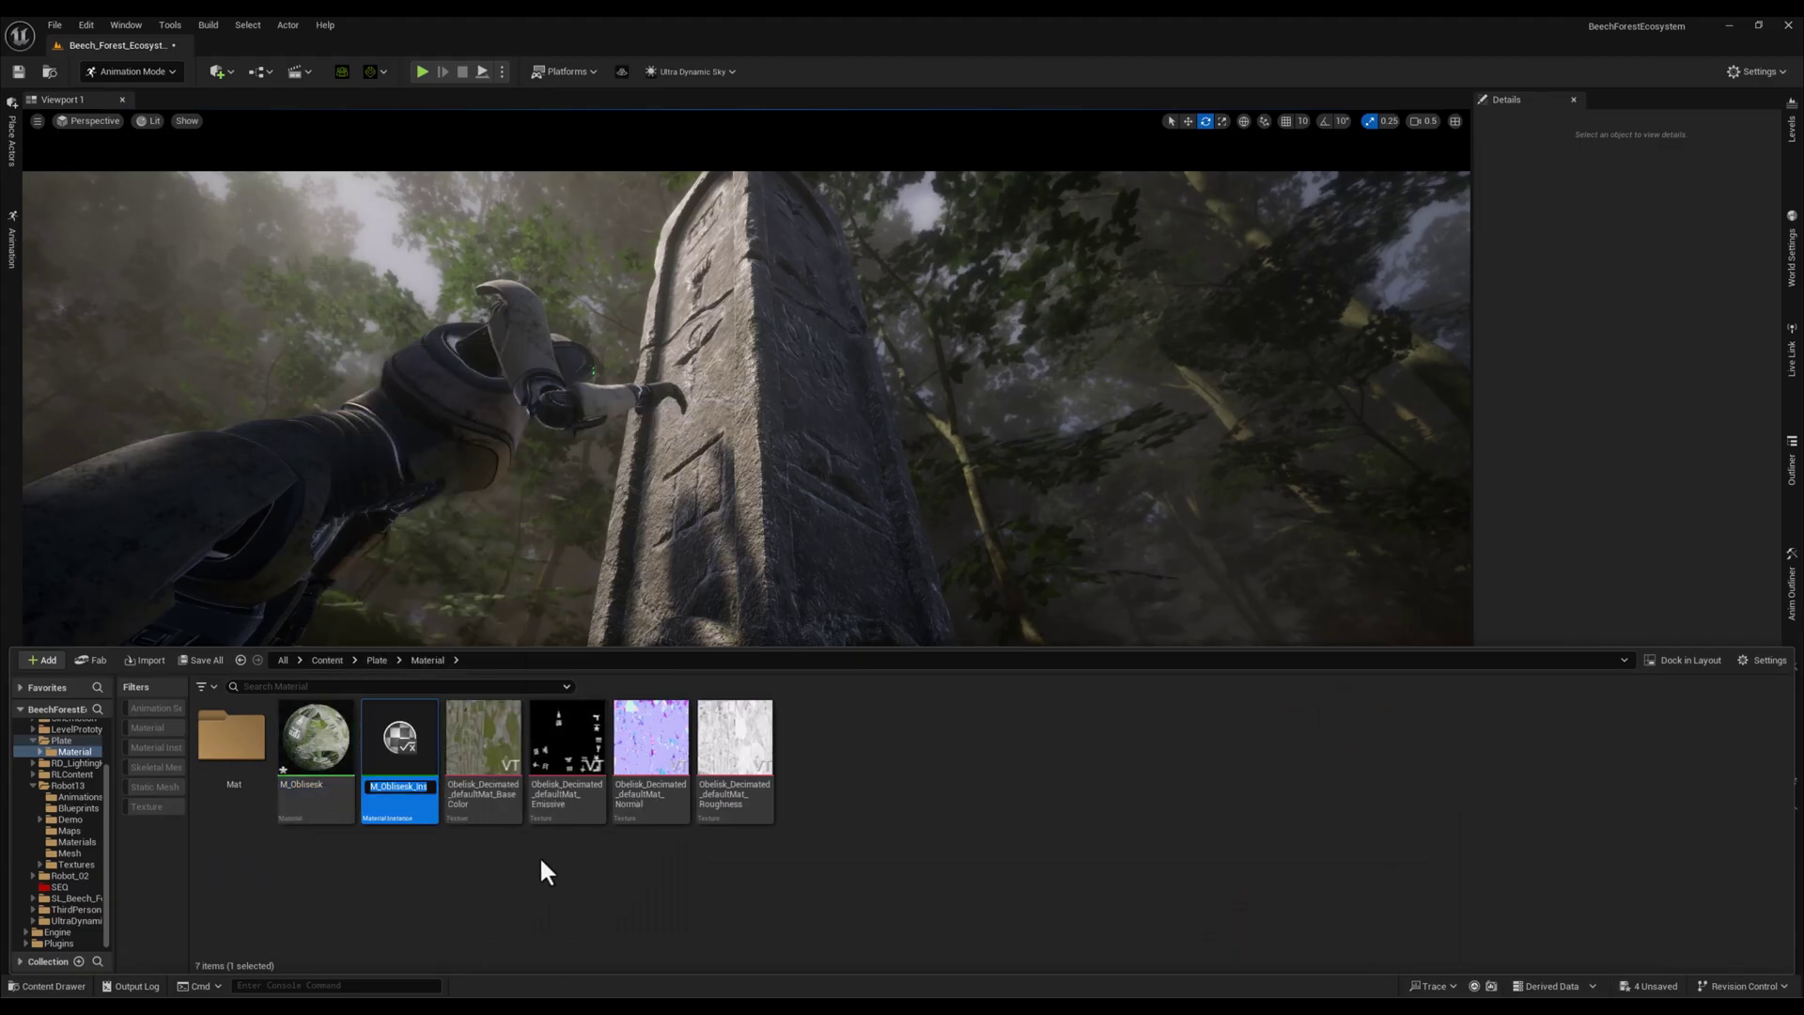
drag(399, 737, 729, 531)
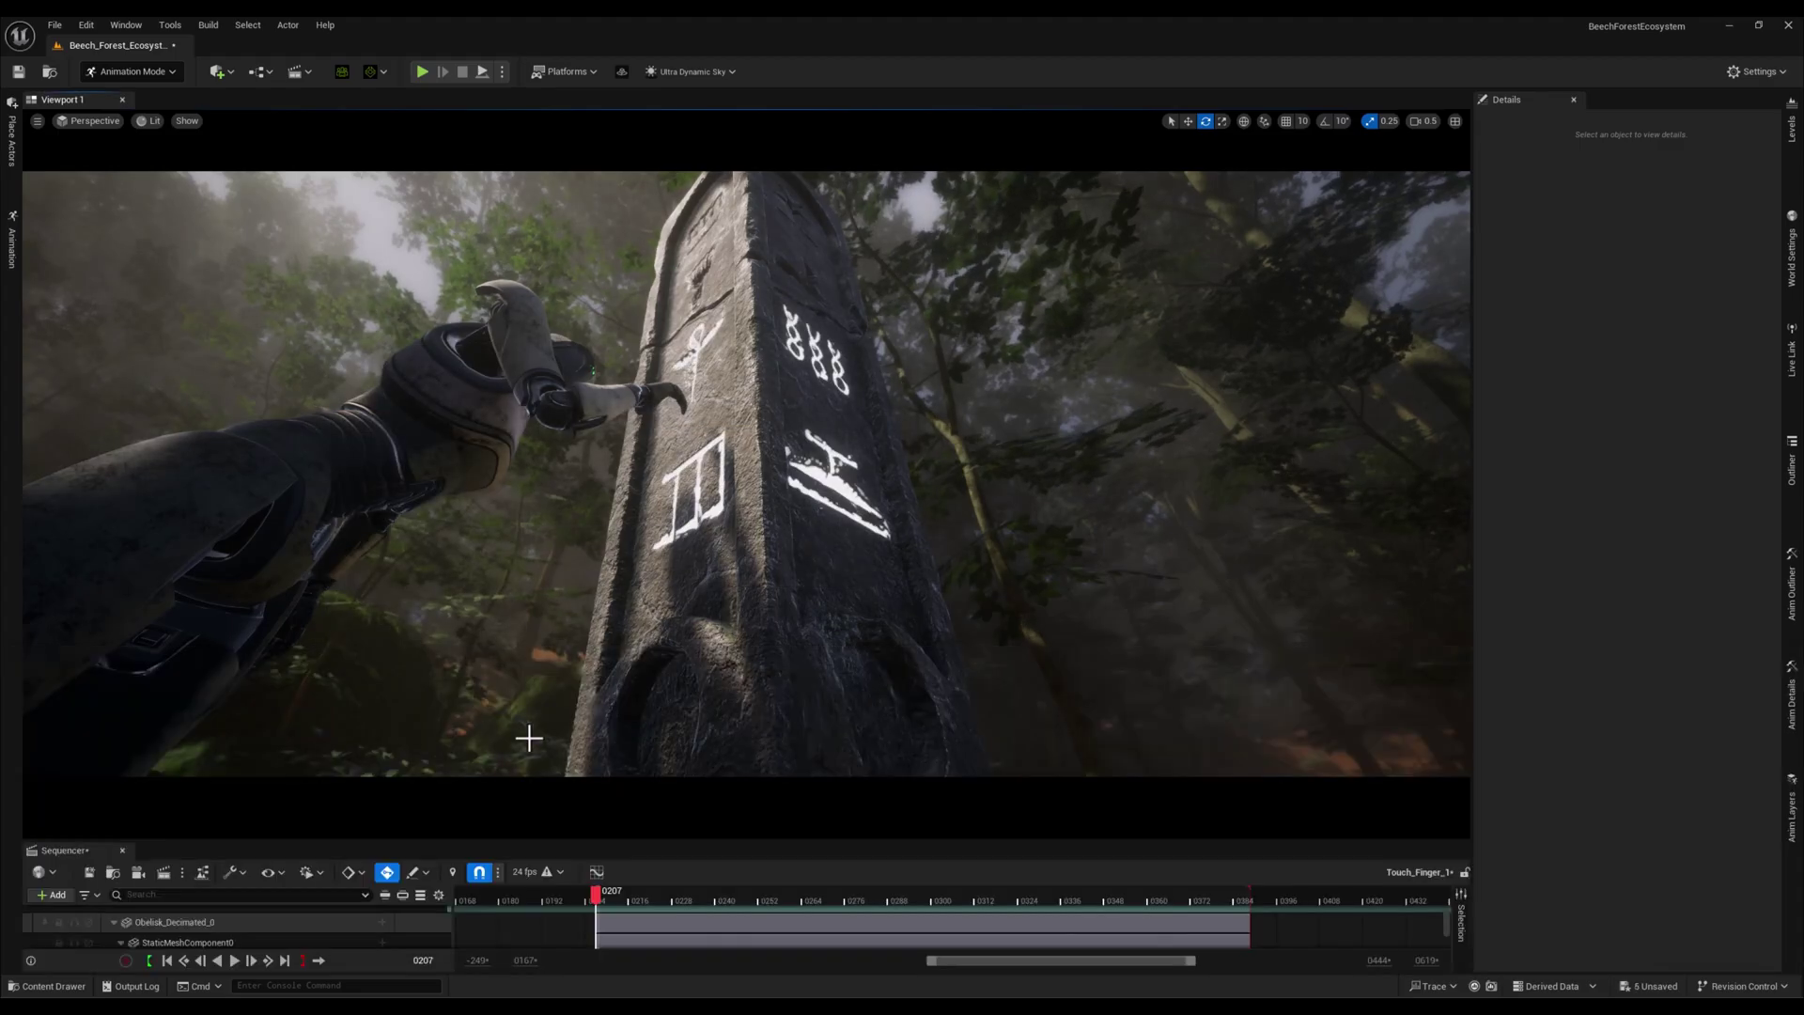
drag(592, 889, 586, 929)
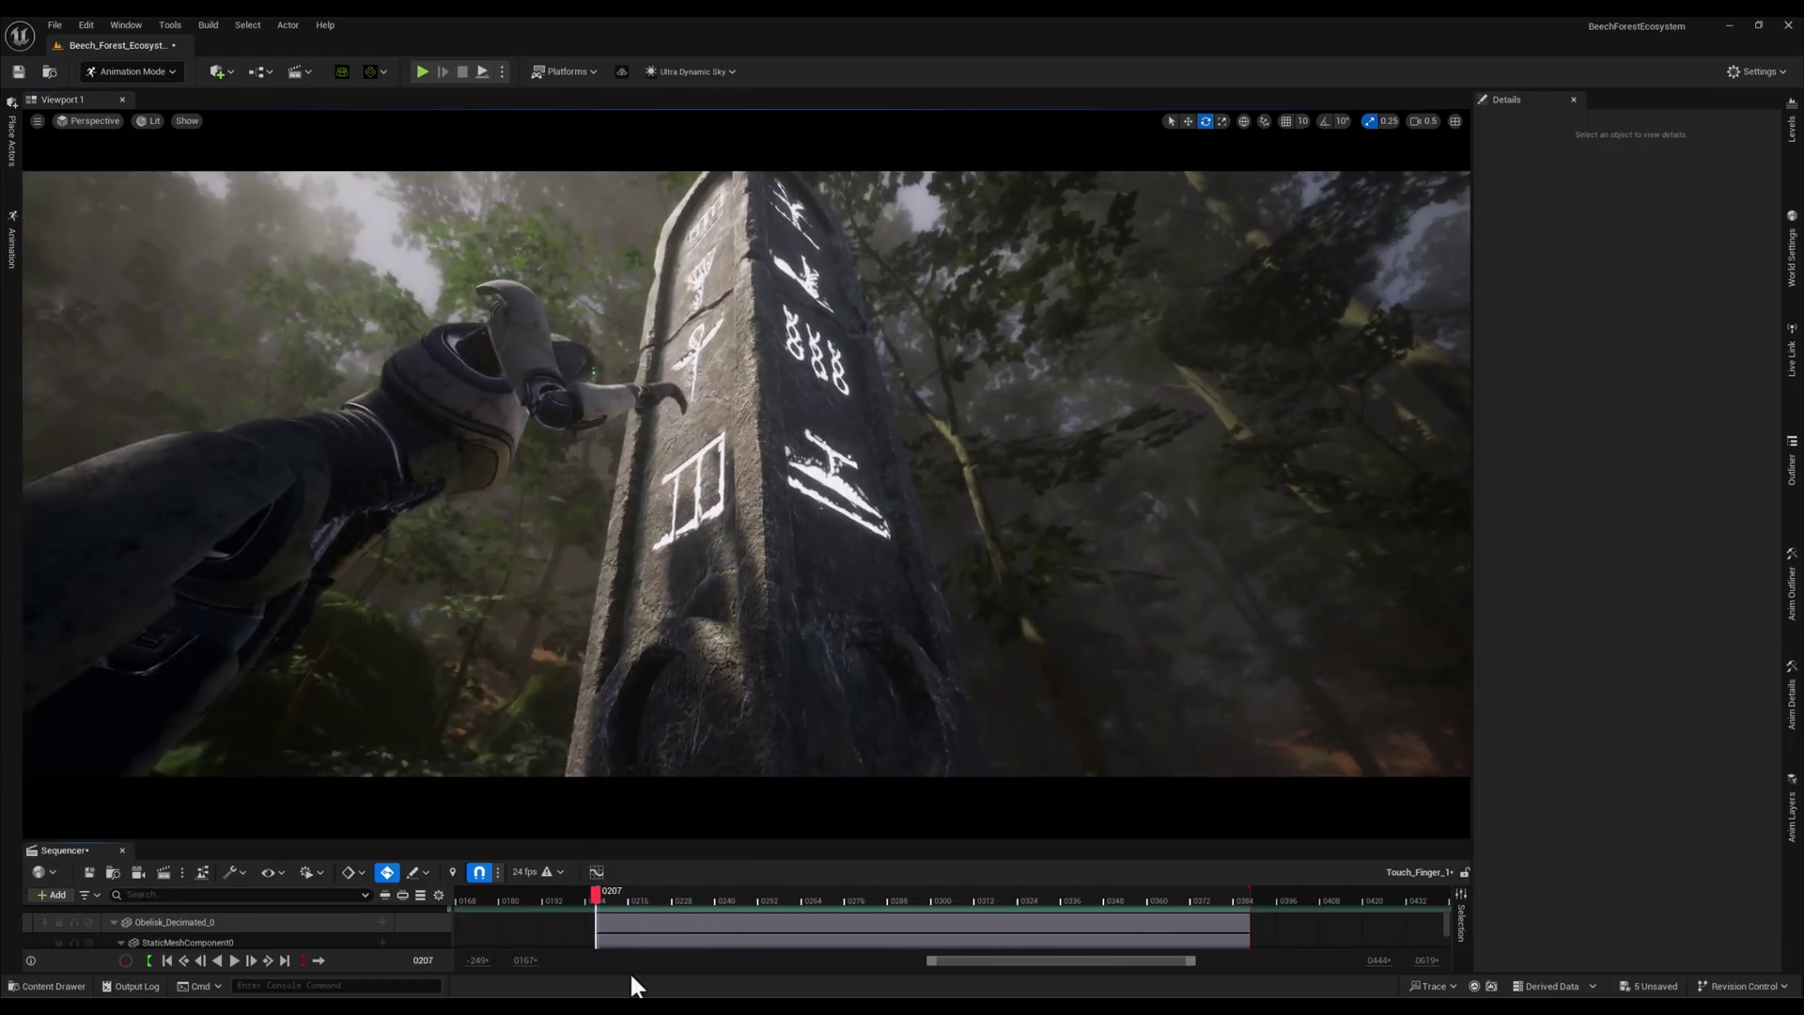
Reopen M_Oblisesk and move the emissive texture sample well away from the other nodes to make room for extra nodes
key(ctrl+space)
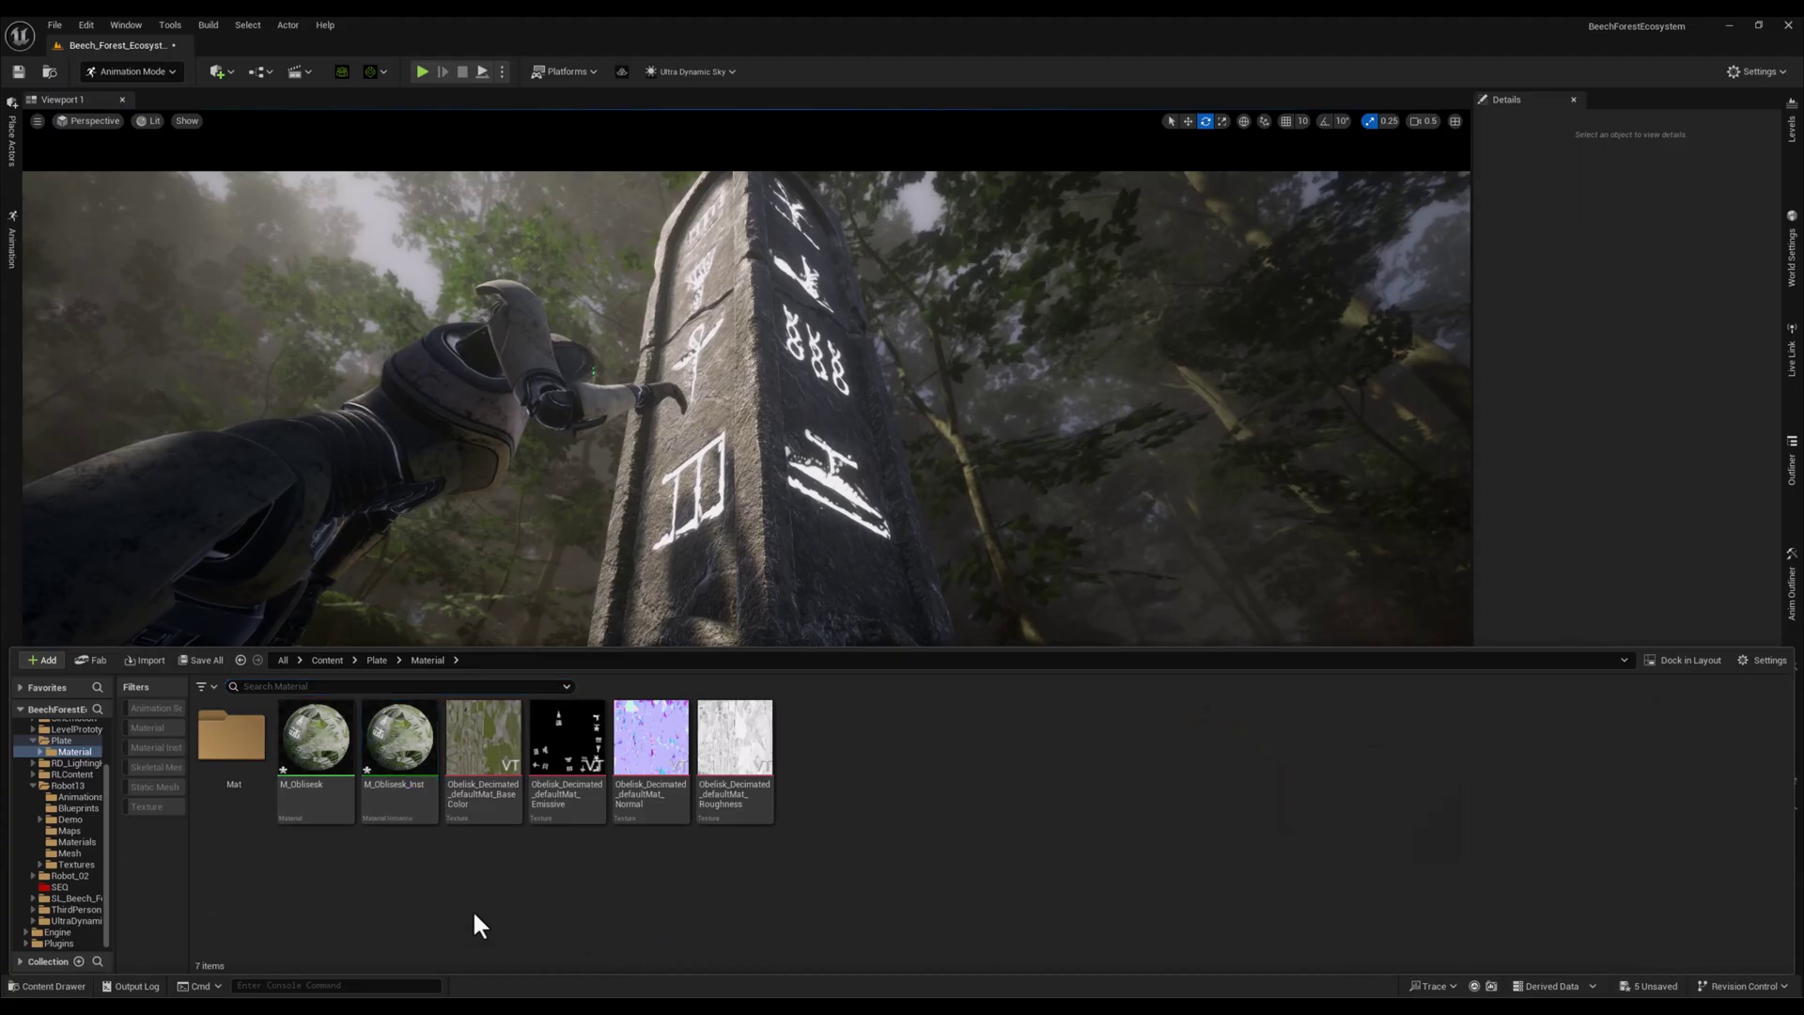
double_click(317, 747)
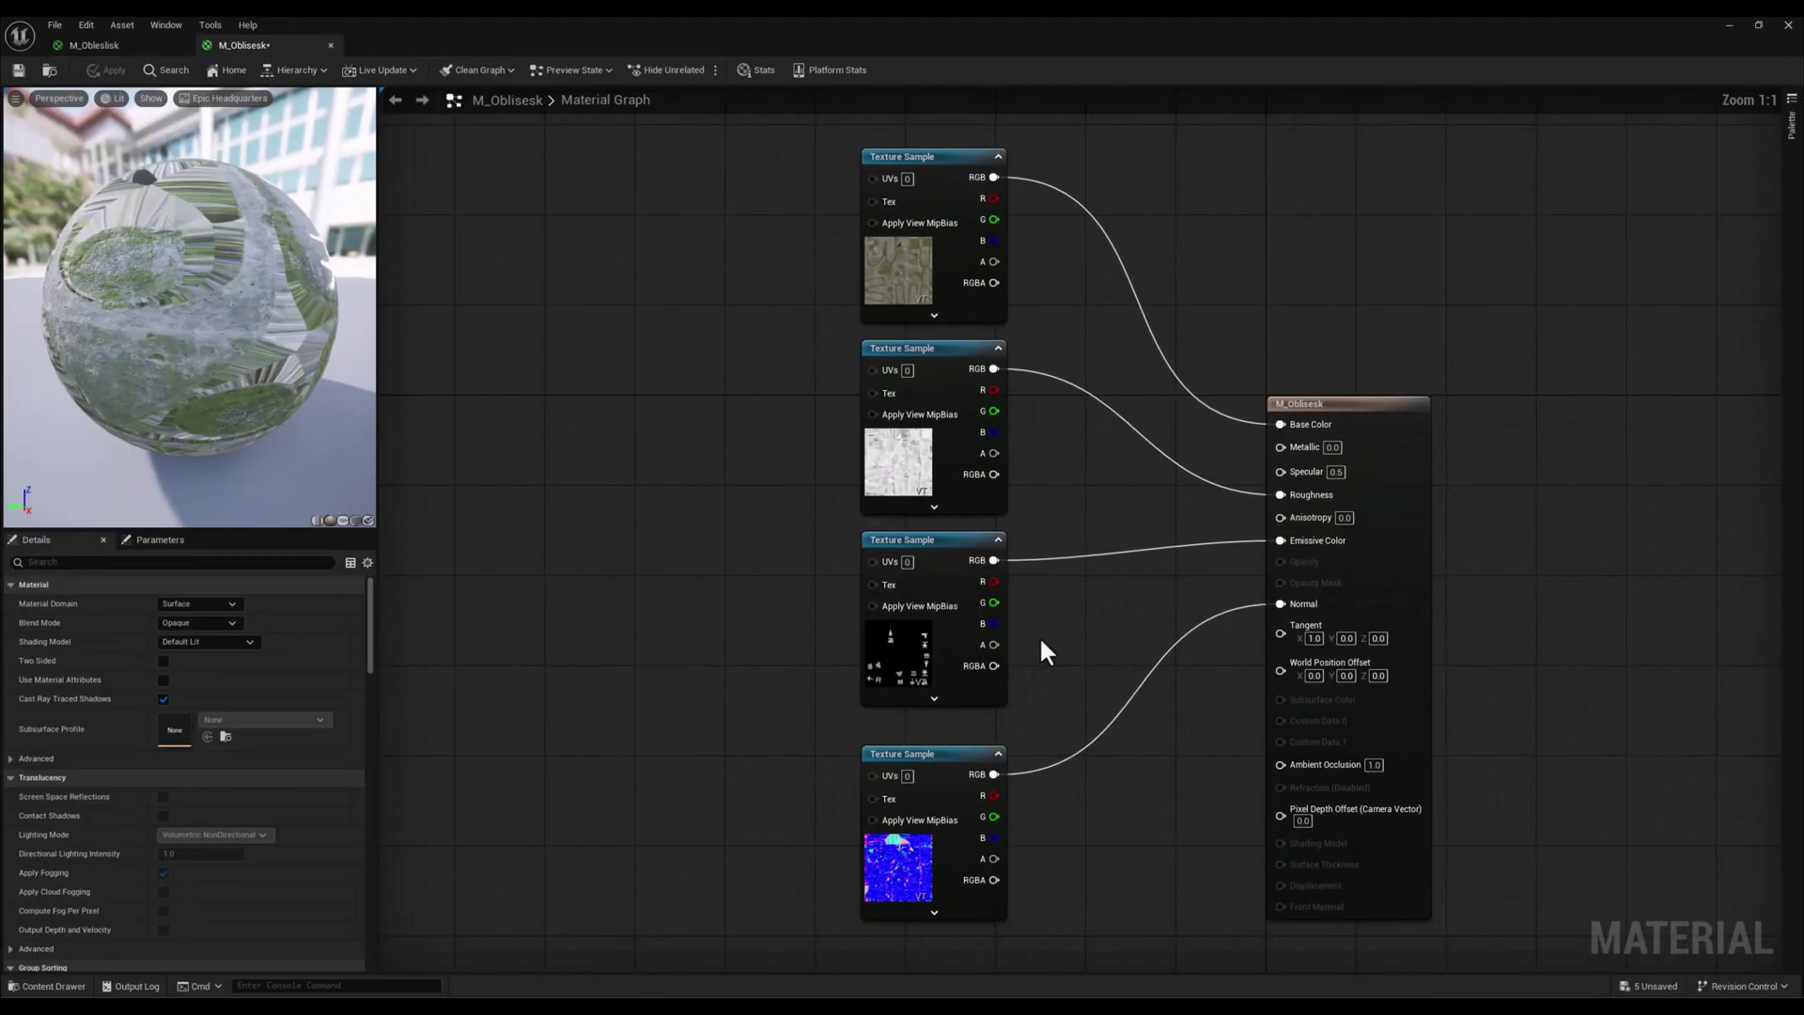
right_drag(1041, 640, 1052, 649)
drag(911, 548, 483, 572)
right_drag(651, 540, 975, 529)
drag(822, 564, 789, 575)
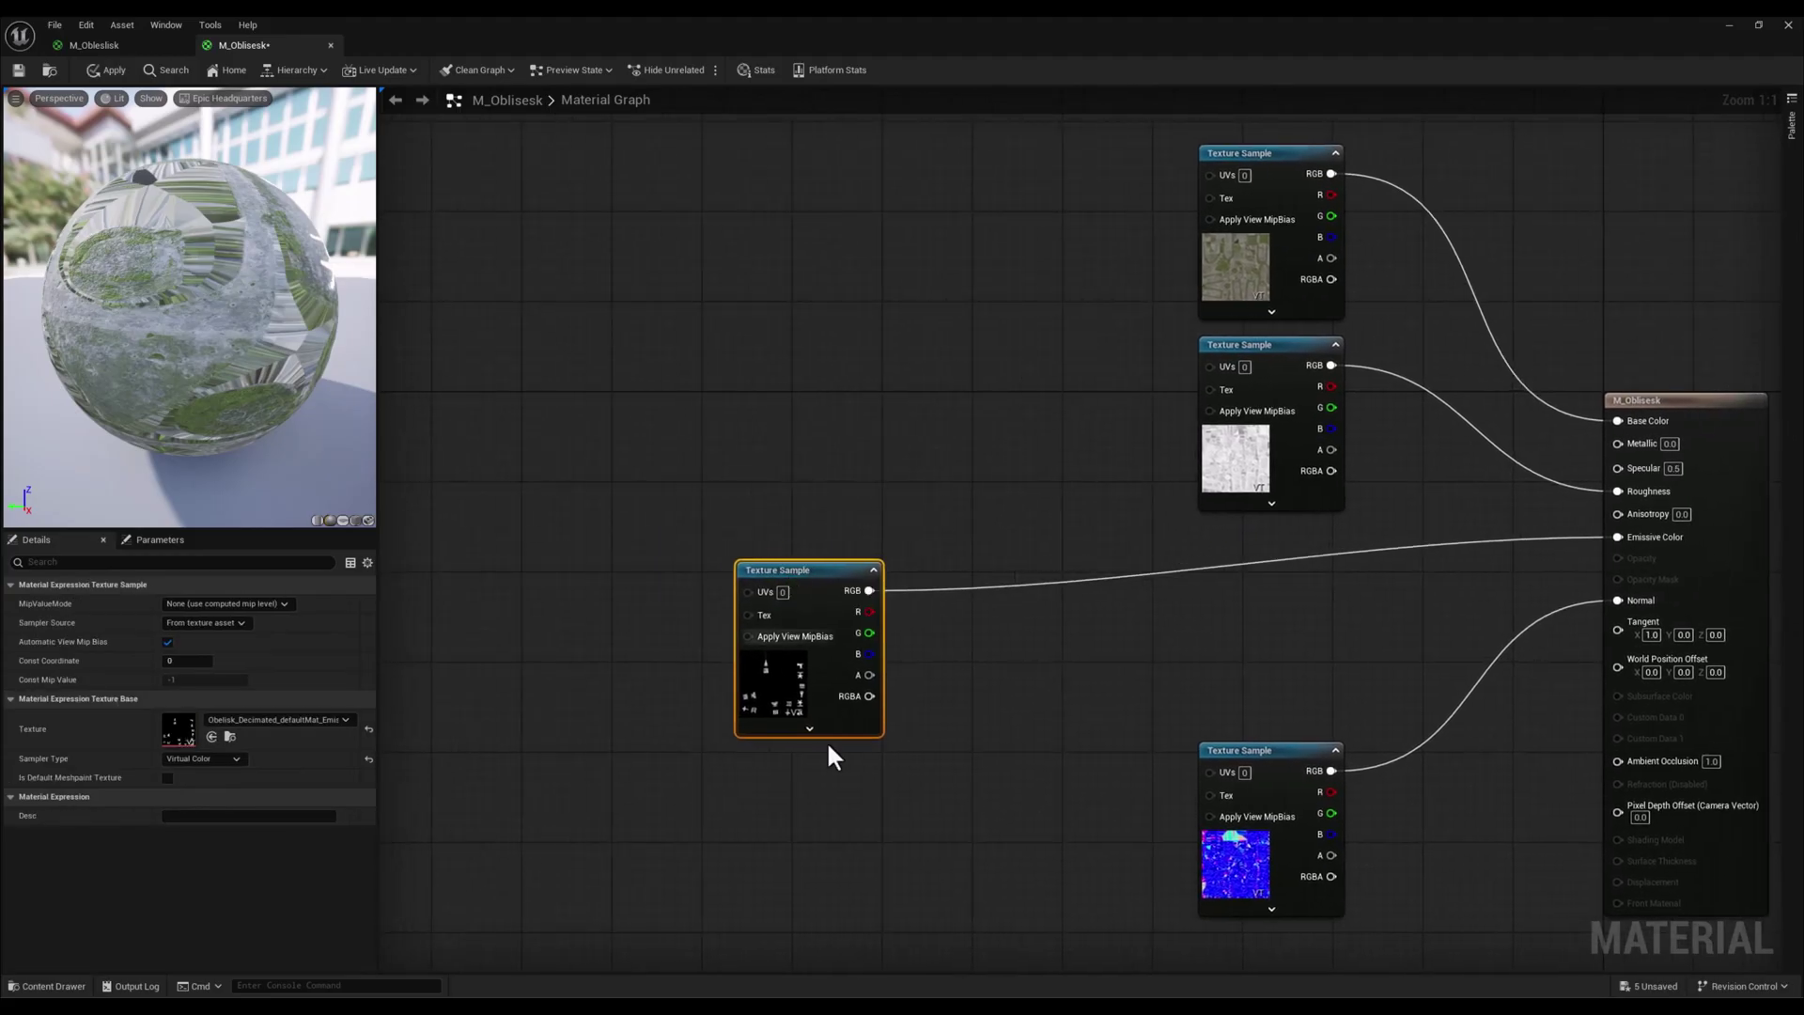
Add a four-component vector constant below the emissive texture and convert it to a parameter named Emissive Color
click(826, 798)
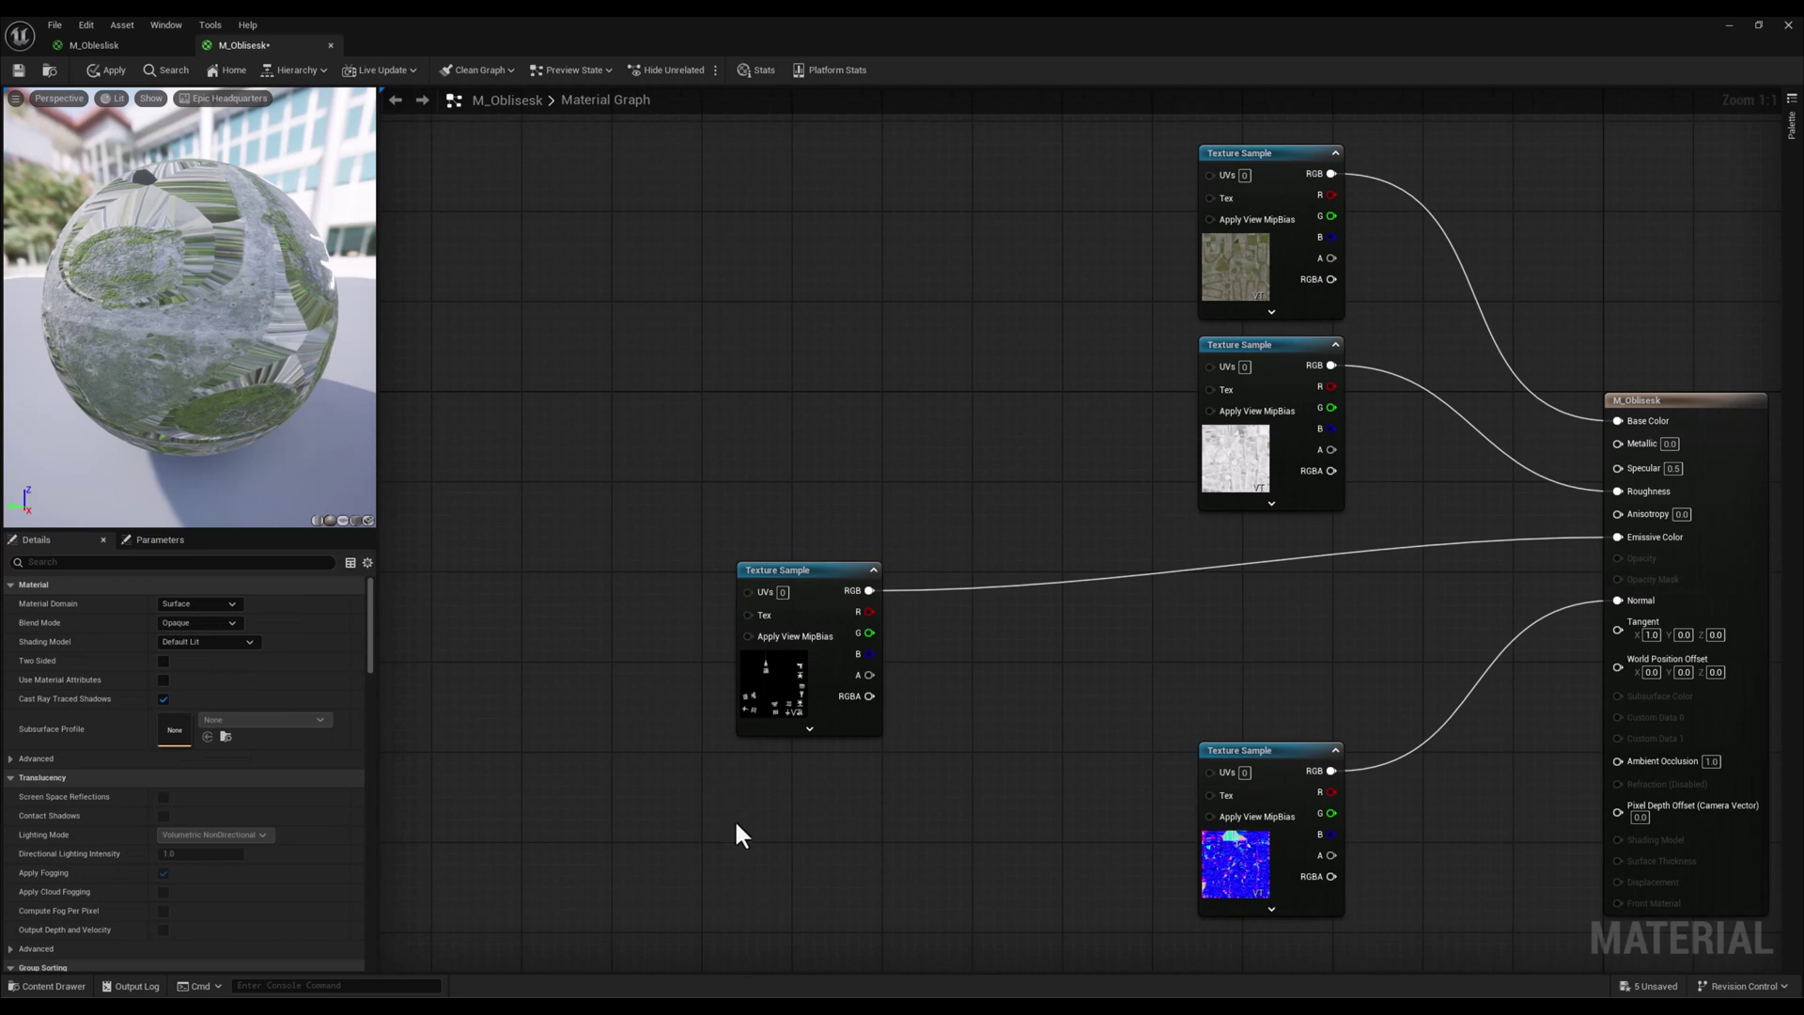
click(759, 814)
drag(798, 821, 789, 818)
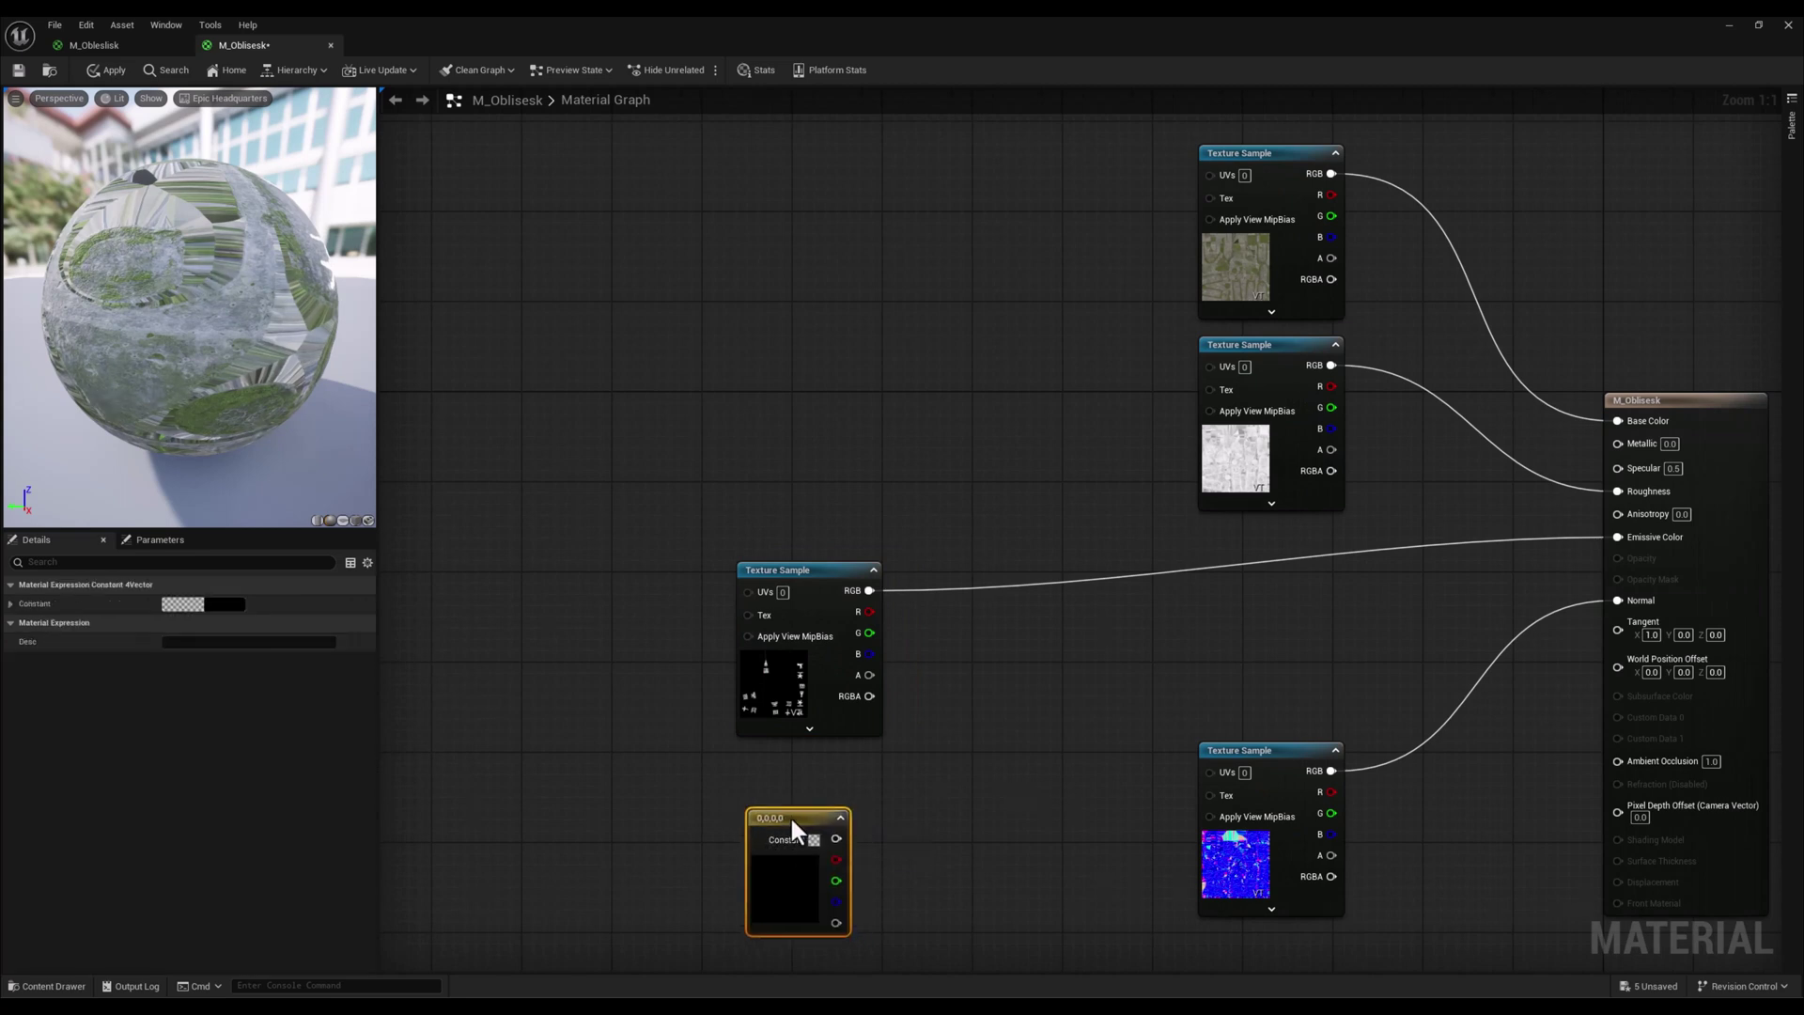
right_click(789, 819)
click(878, 534)
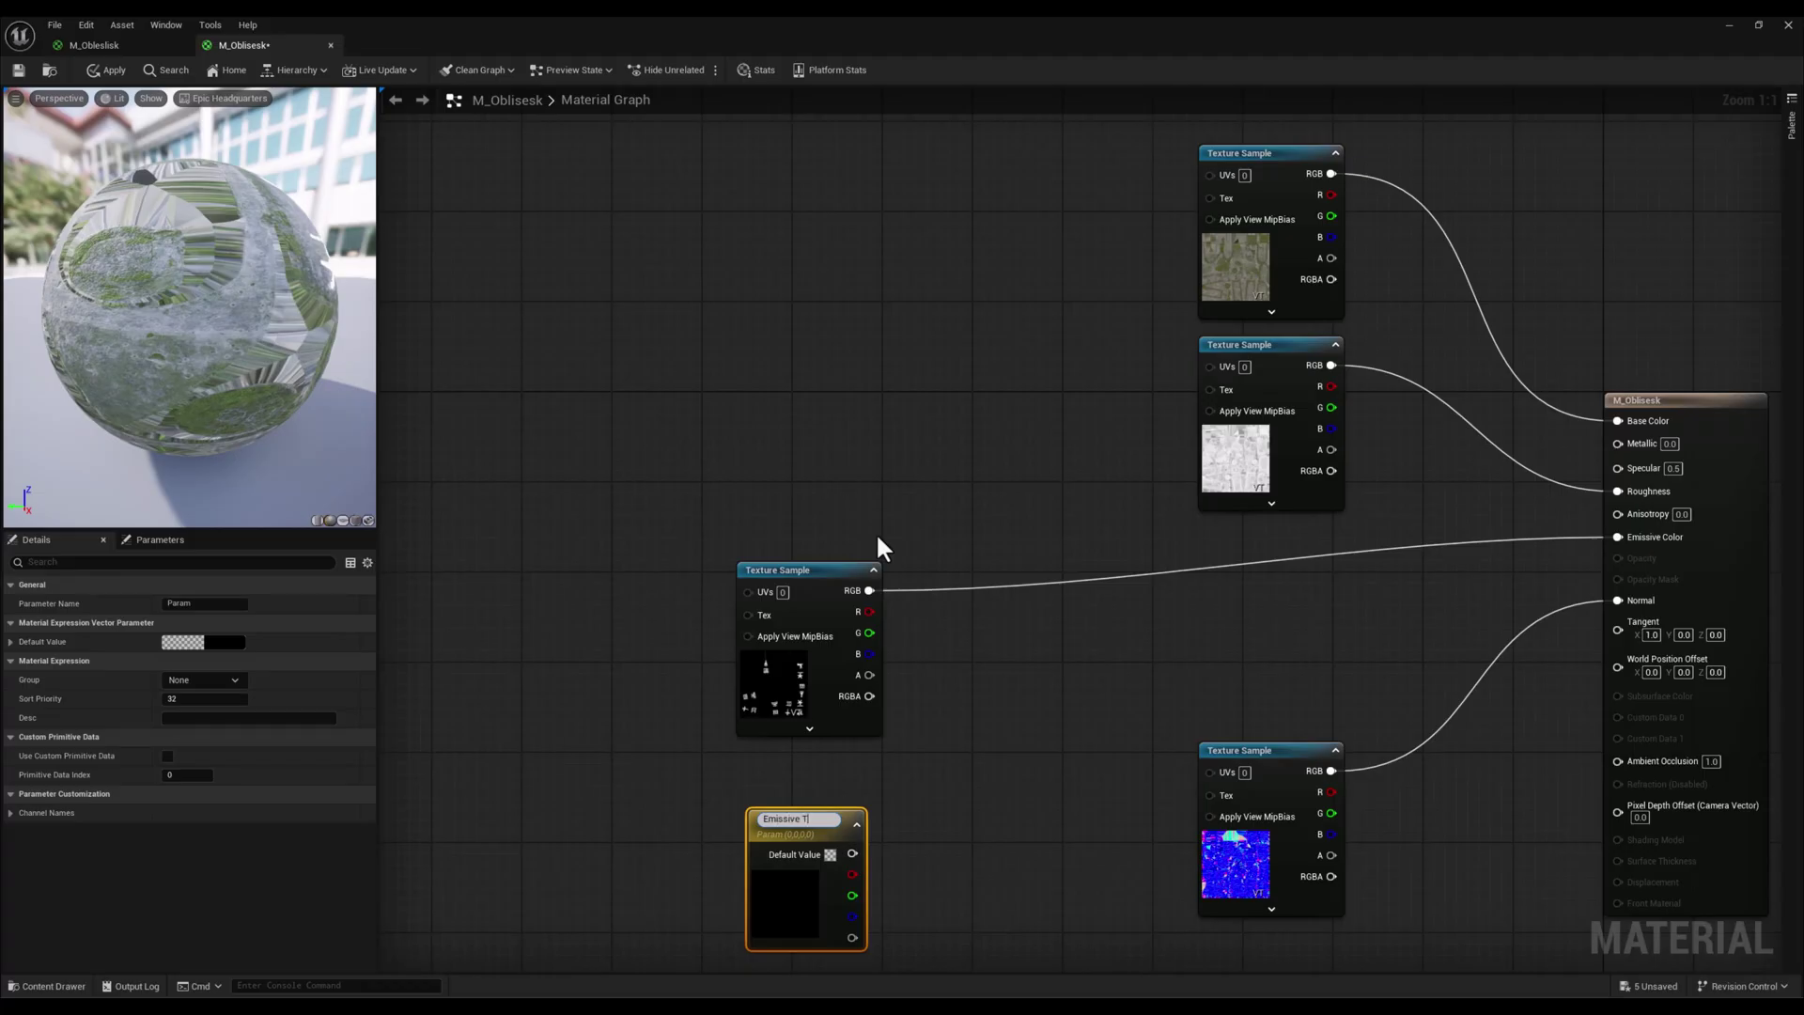
text(Emissive Color)
key(Return)
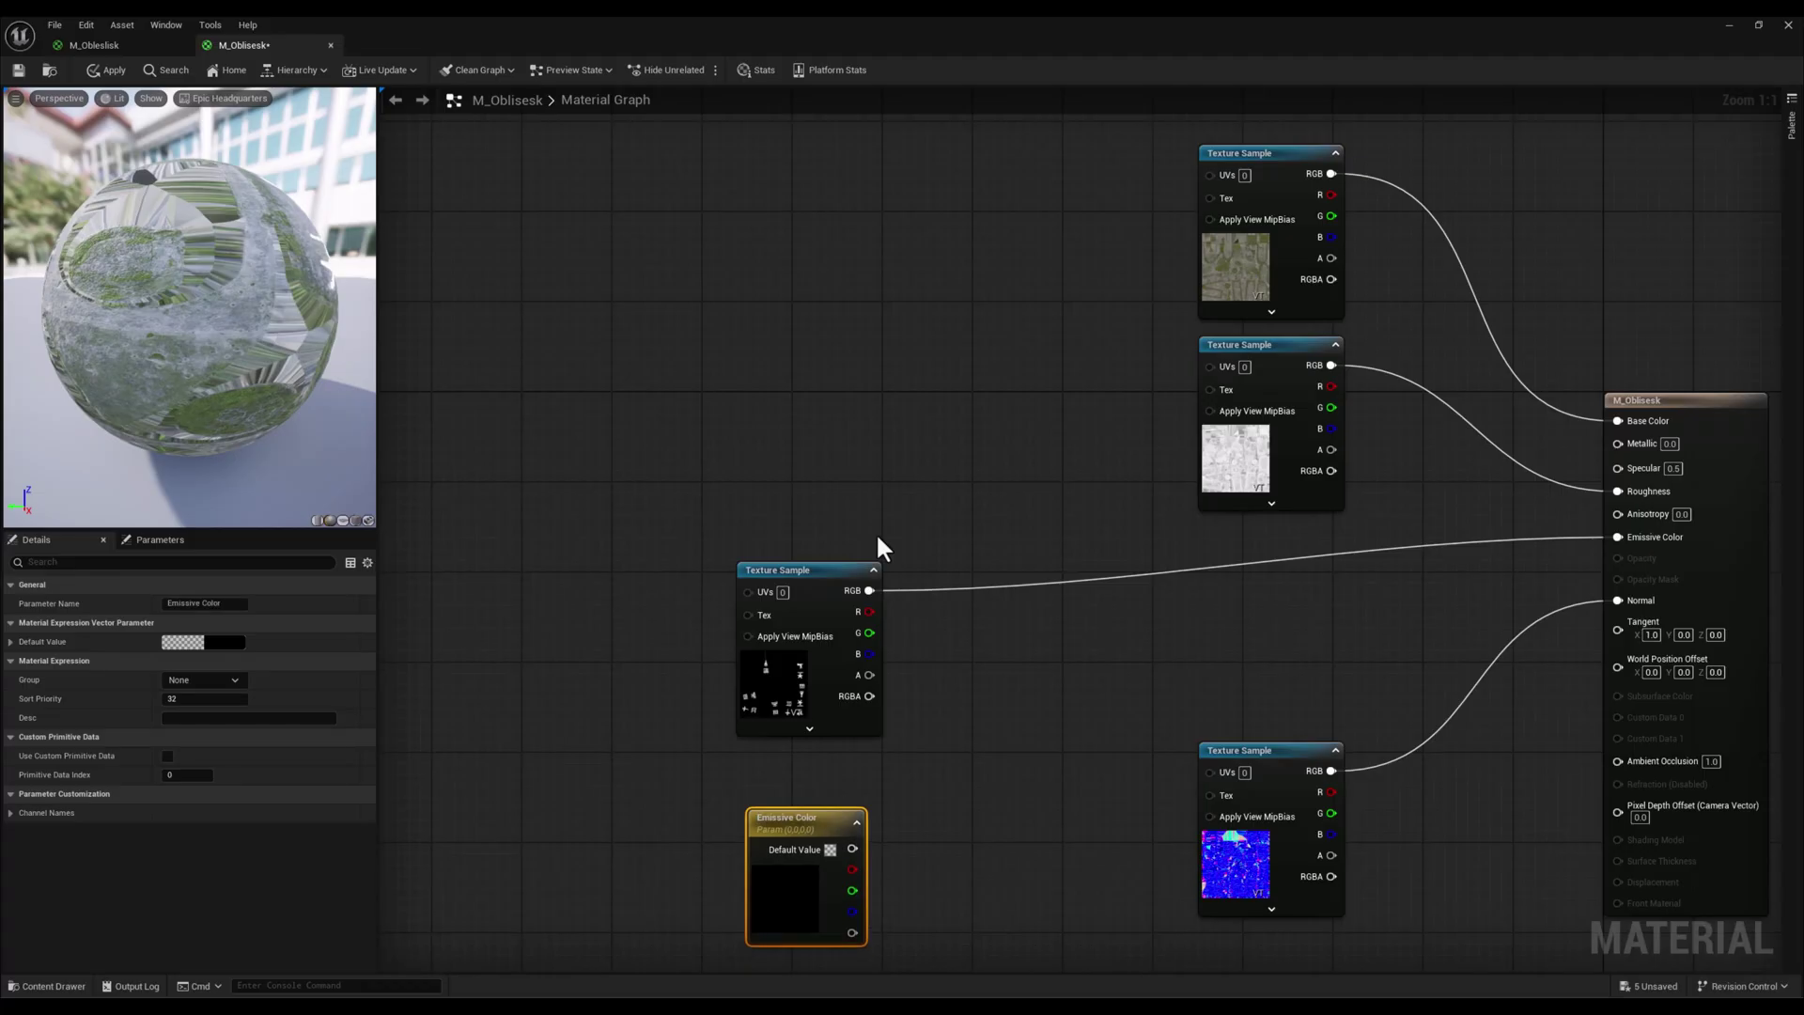
Add a Multiply node with the emissive texture's RGB feeding A and the Emissive Color parameter feeding B
click(1048, 718)
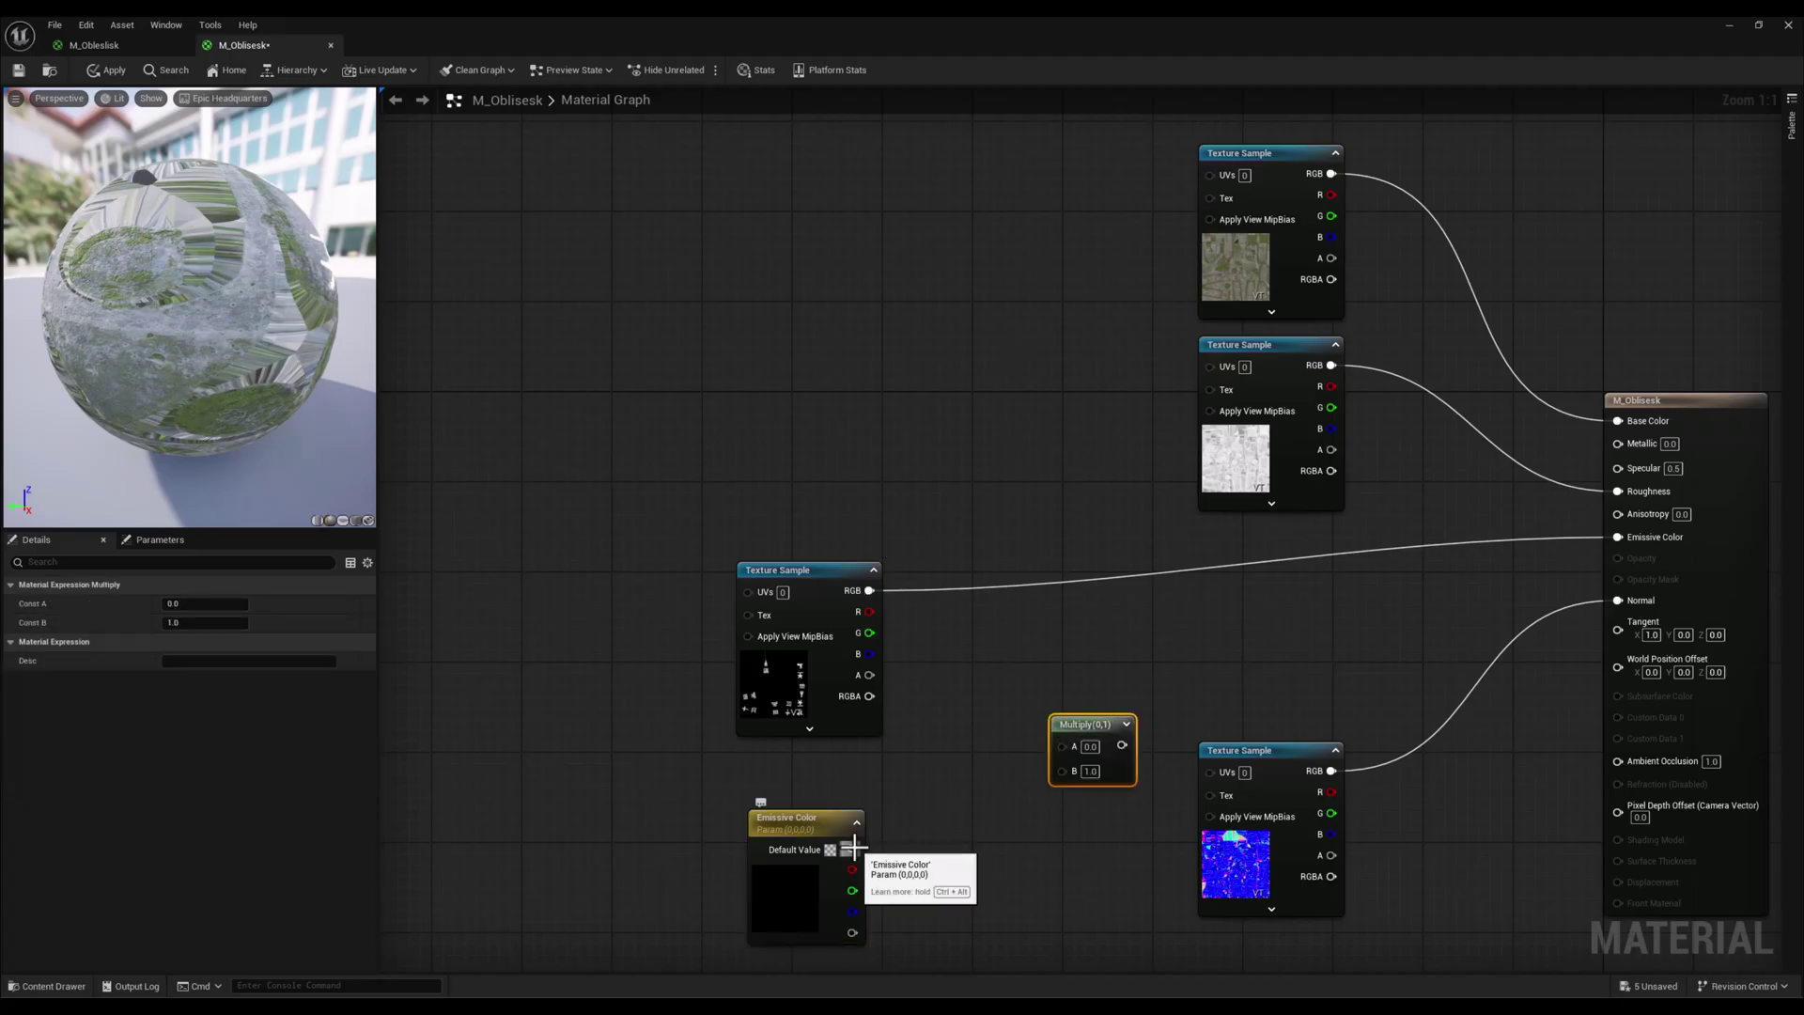
drag(854, 849, 1062, 771)
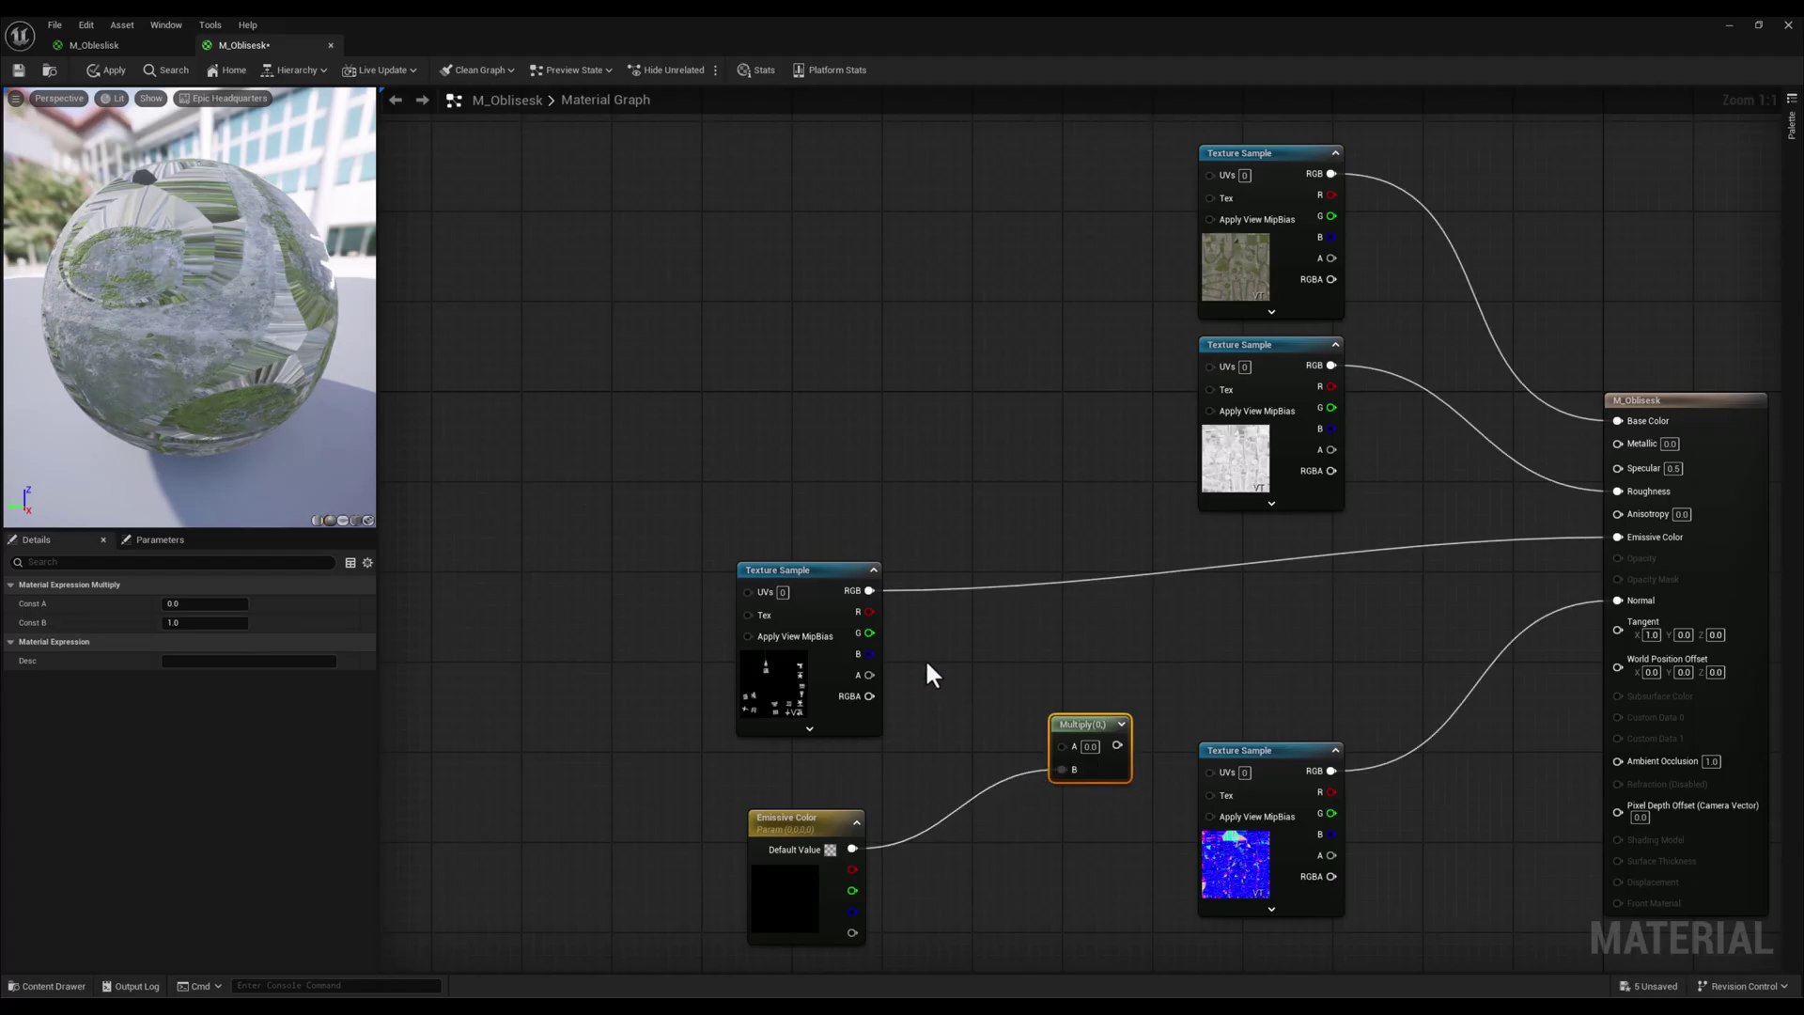
drag(869, 590, 1060, 746)
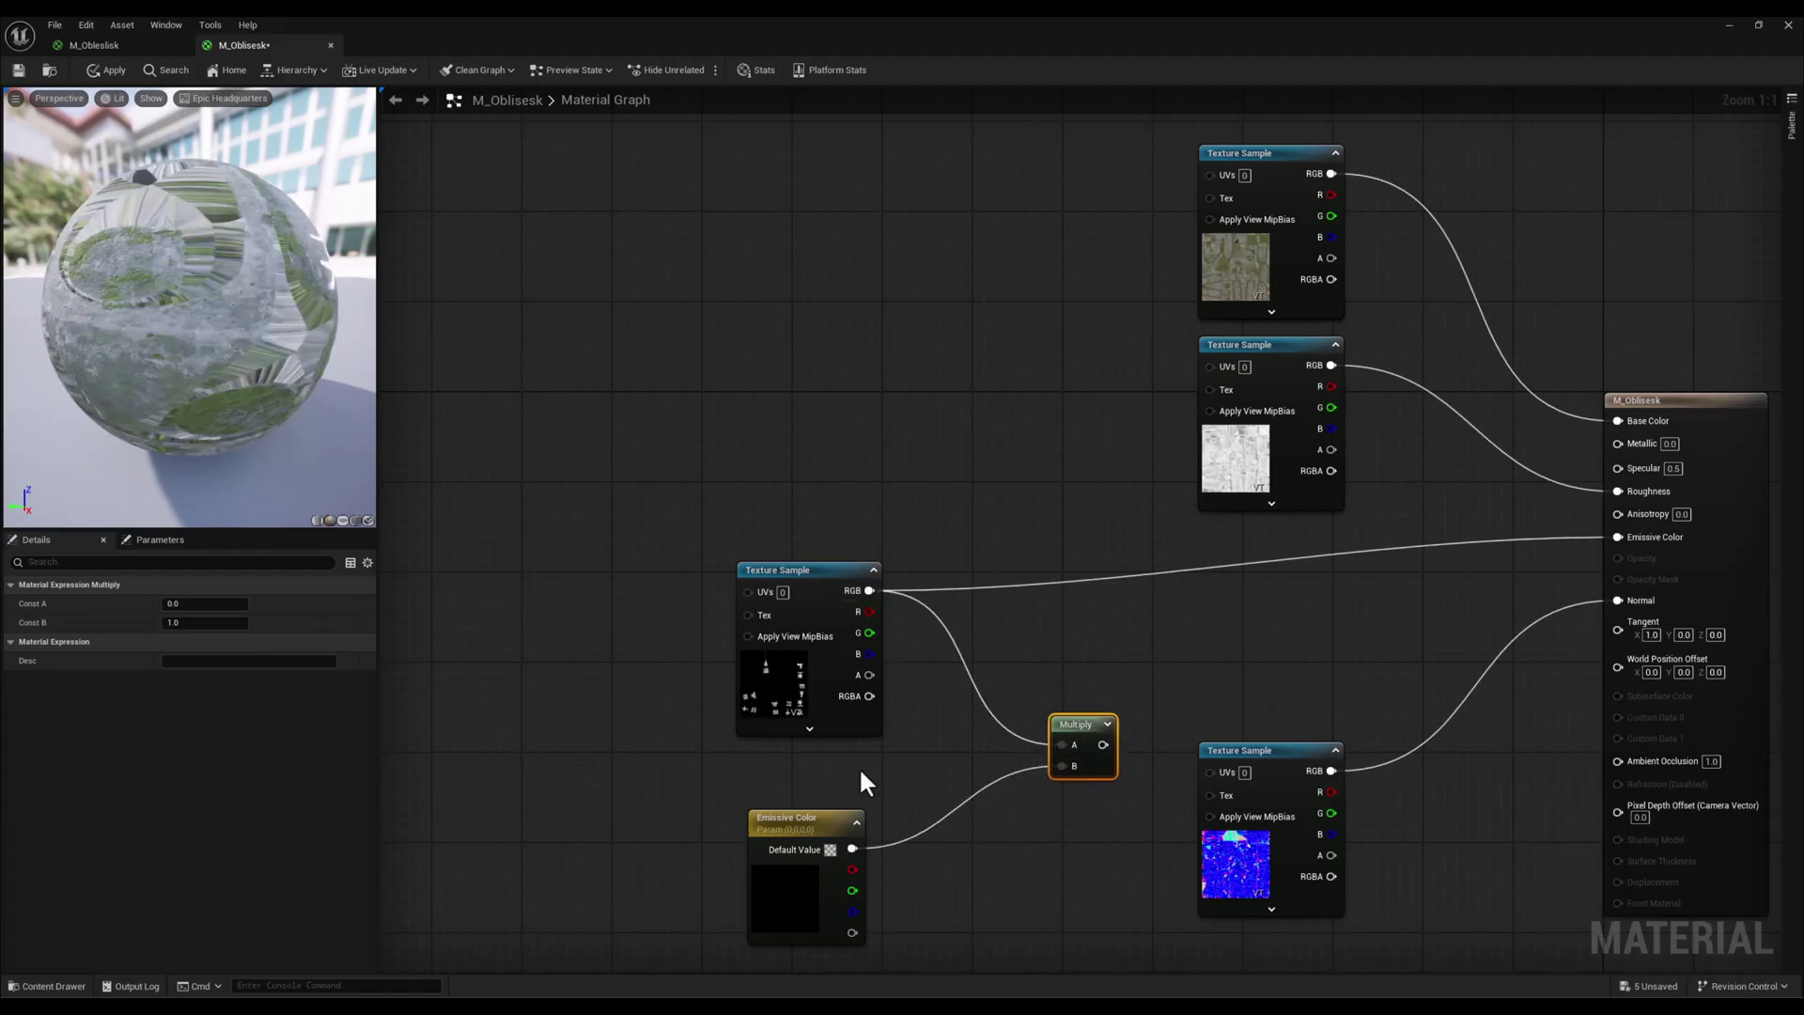
Set the Emissive Color parameter's default value to white
right_drag(859, 767, 904, 716)
click(837, 858)
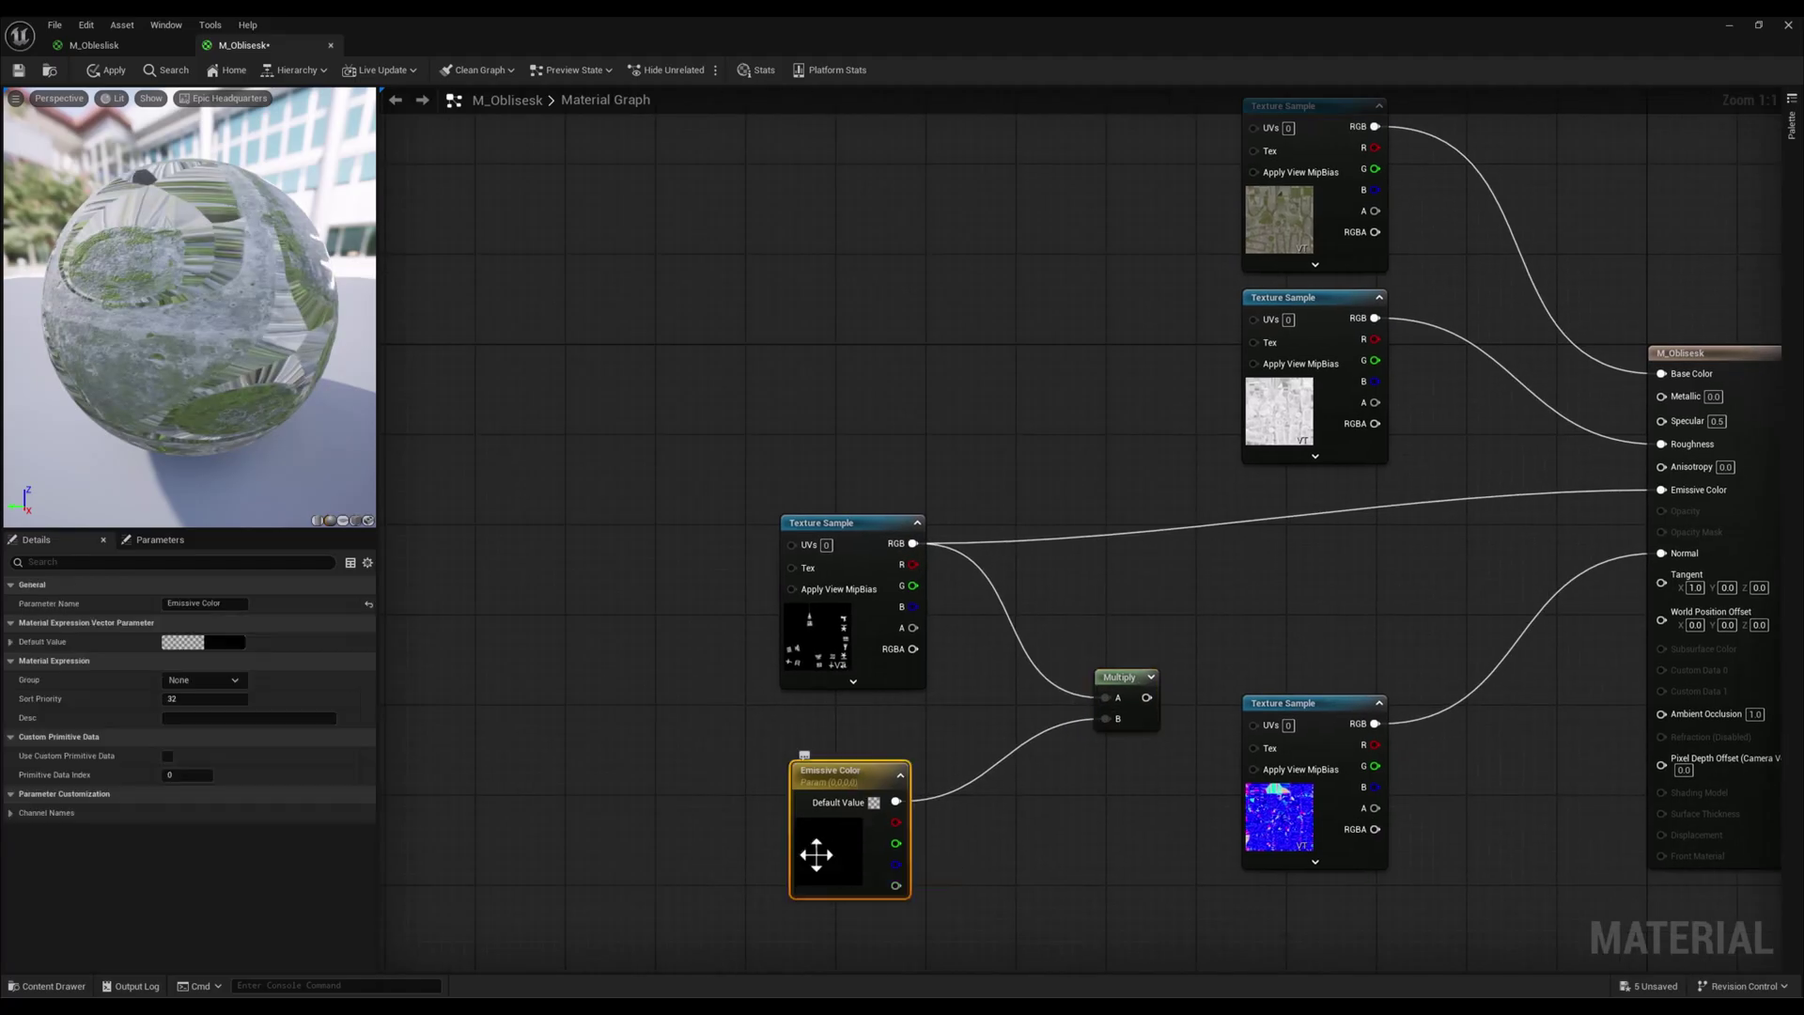
click(224, 640)
drag(421, 741, 451, 614)
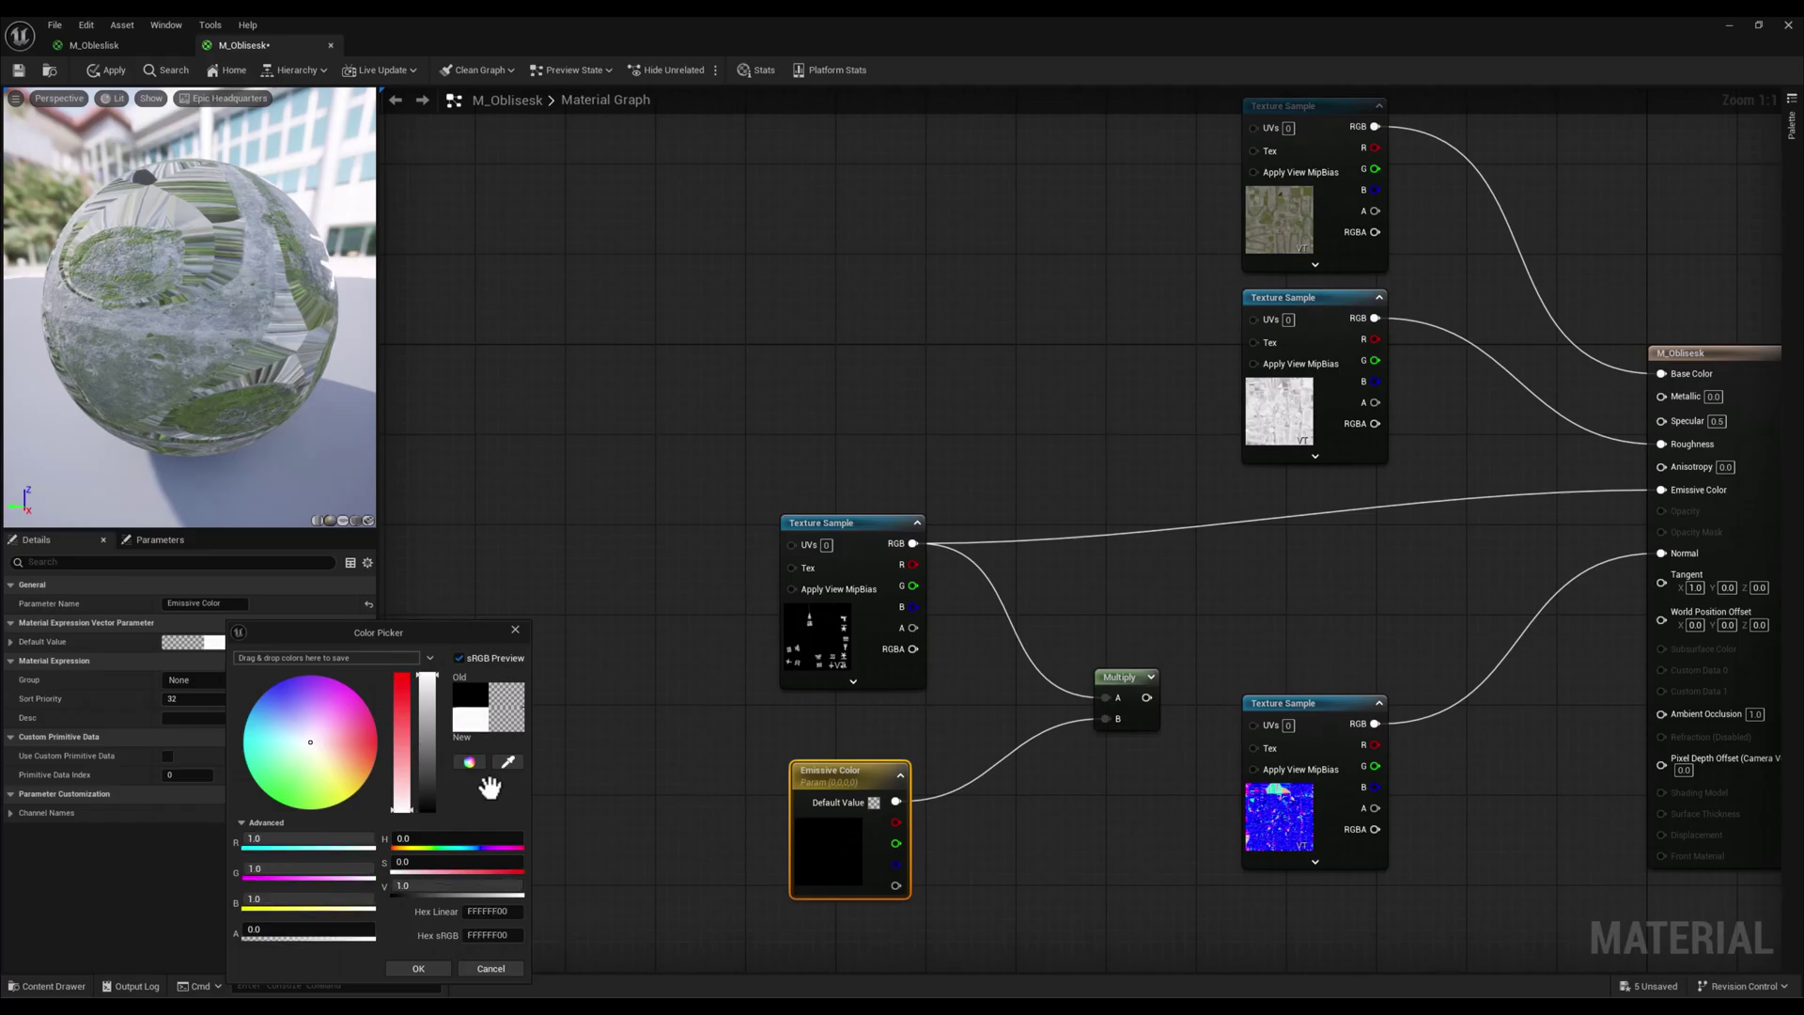
click(434, 967)
Move the Multiply node up so it lines up with the emissive texture's RGB output
right_drag(1175, 702, 1059, 707)
click(995, 710)
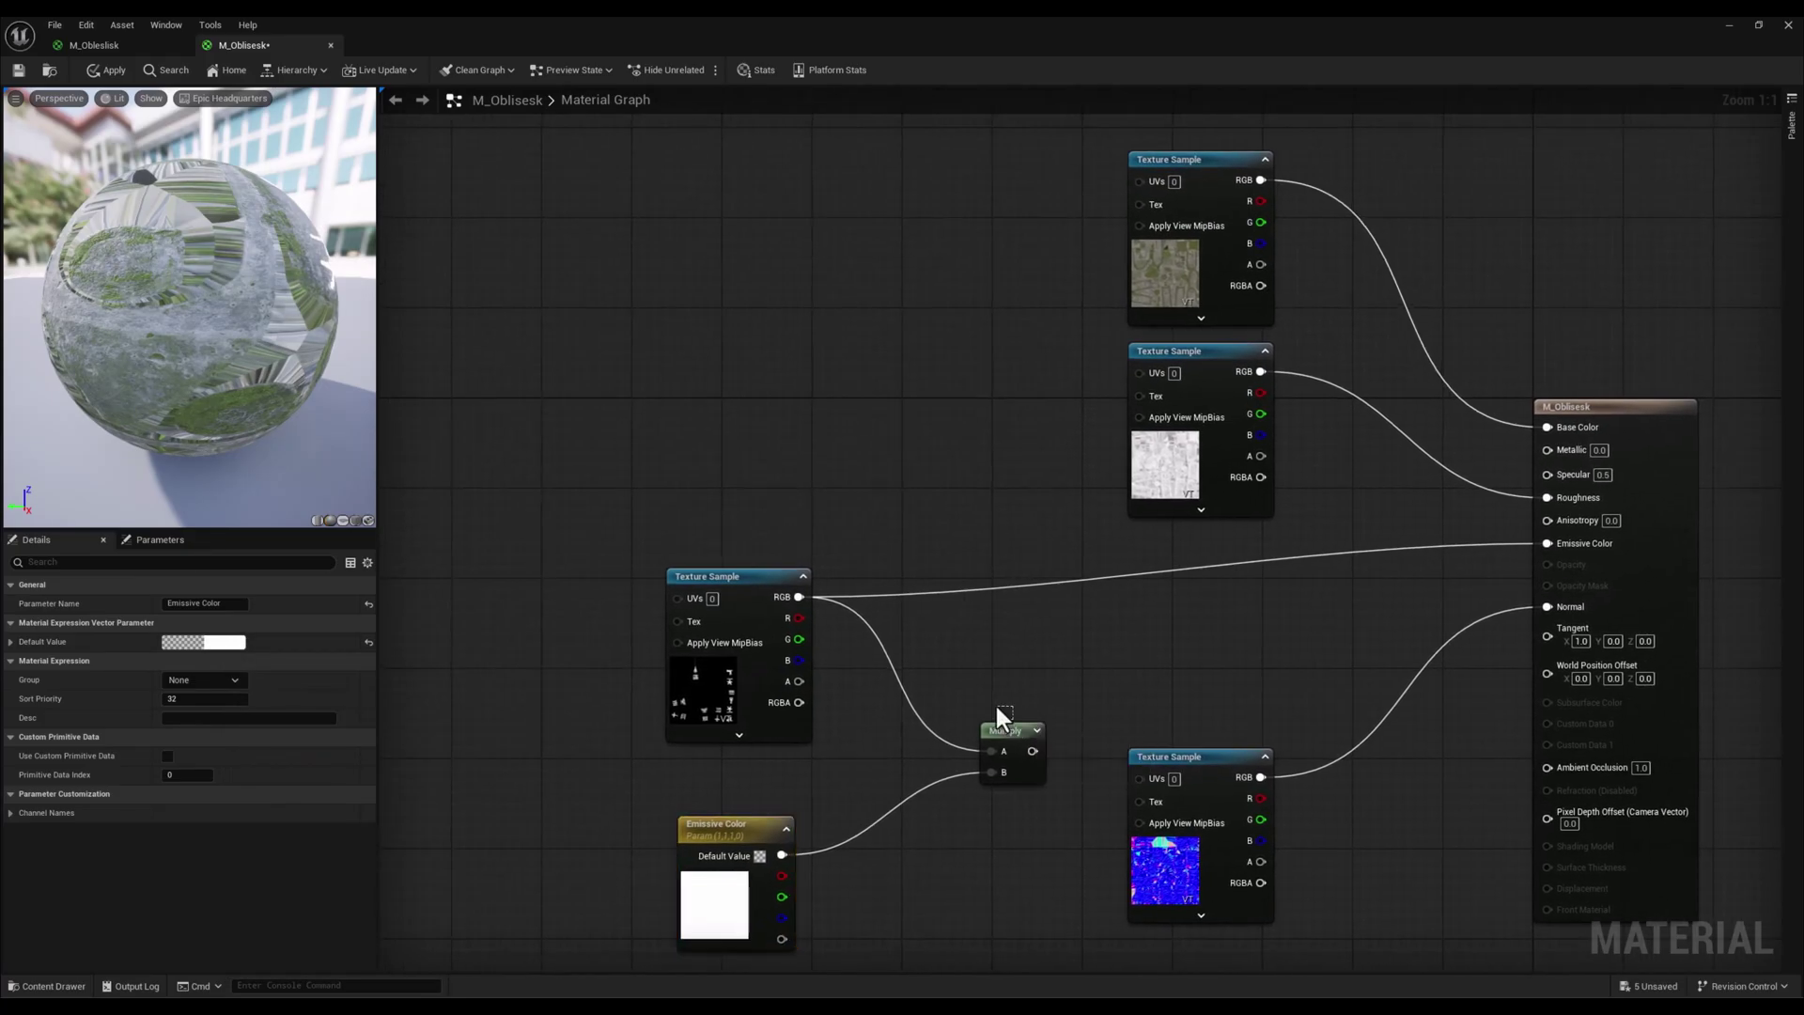
drag(999, 730, 1005, 631)
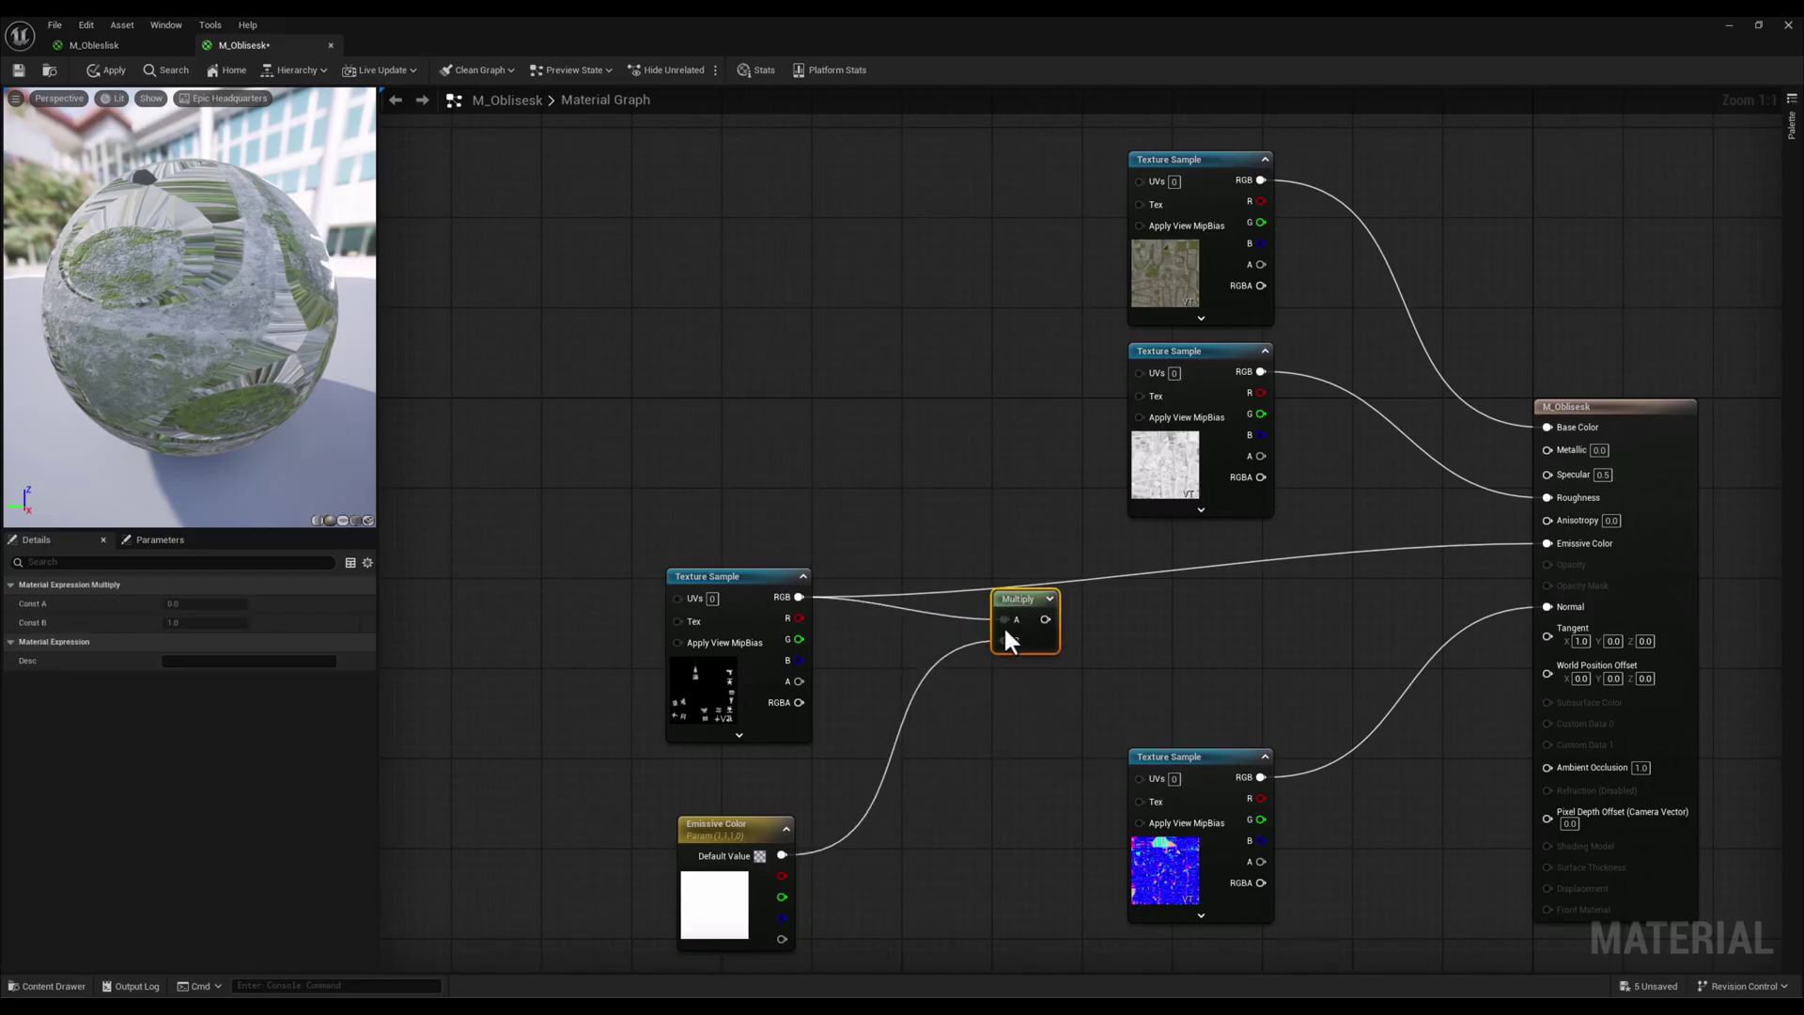
click(934, 736)
Add a second Multiply node after the first and feed the first one's output into its A input
right_drag(1102, 679, 996, 685)
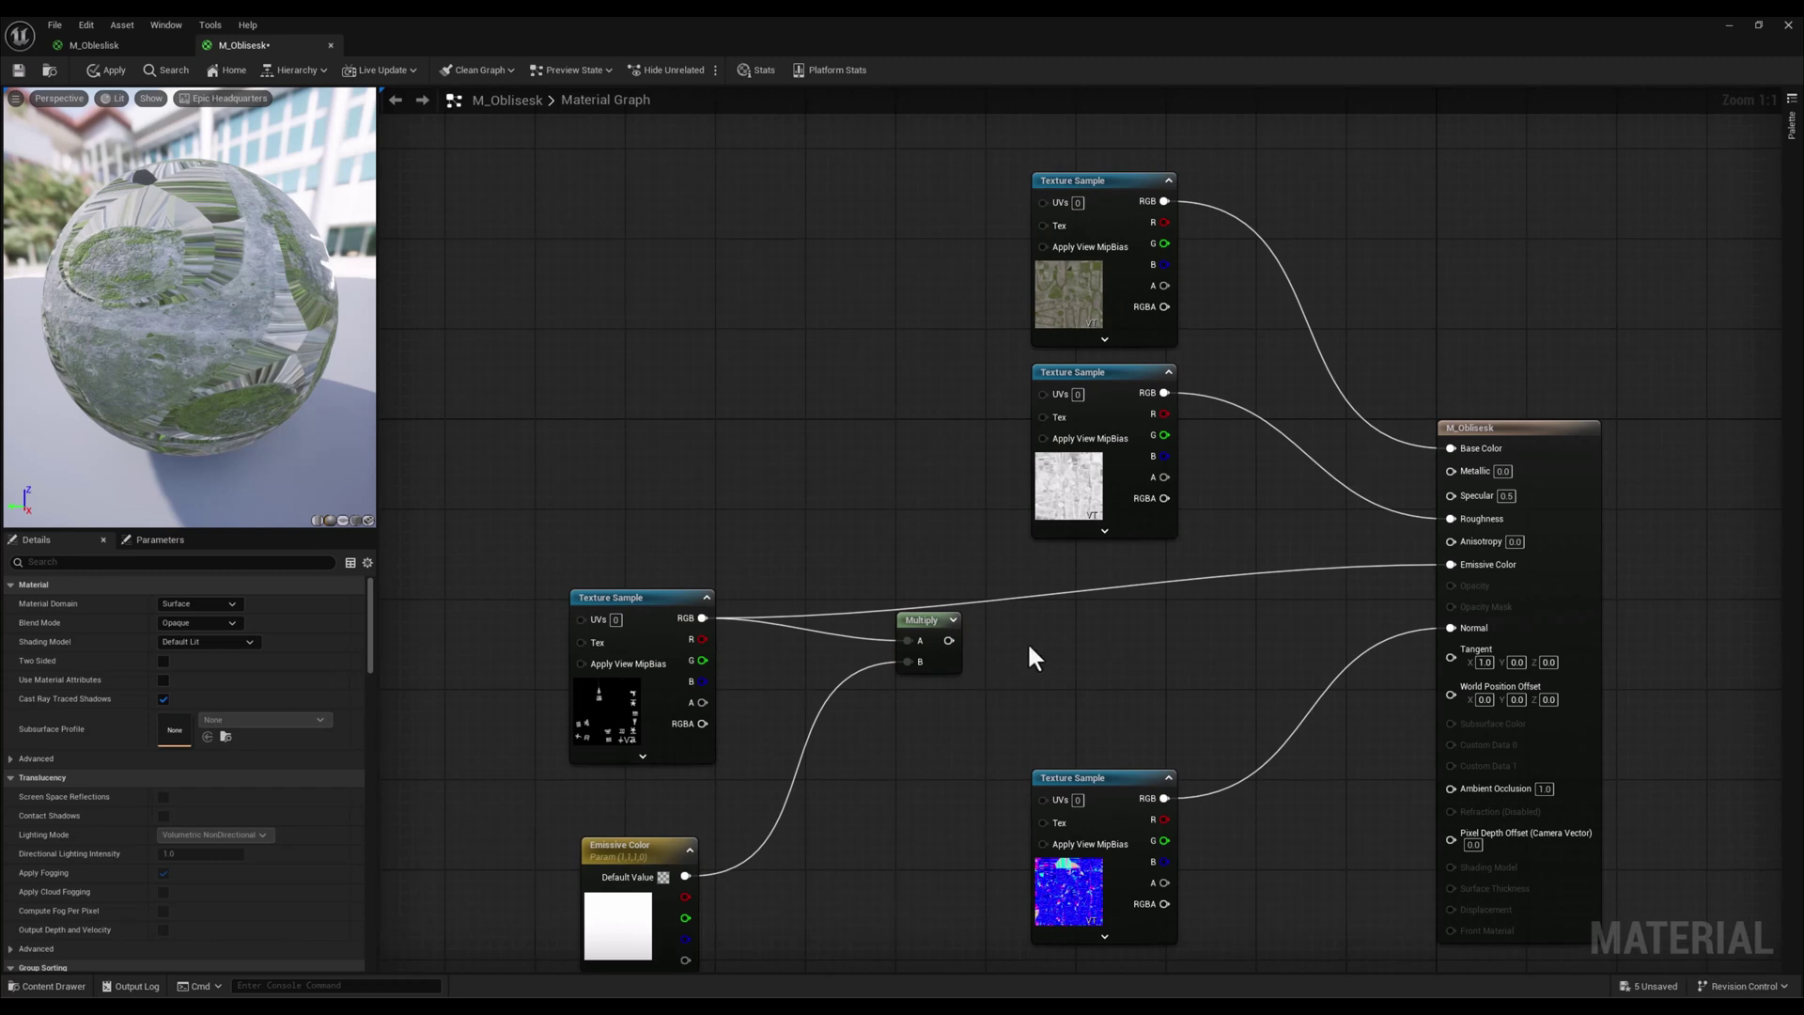
key(m)
click(1114, 635)
drag(1130, 643, 1091, 621)
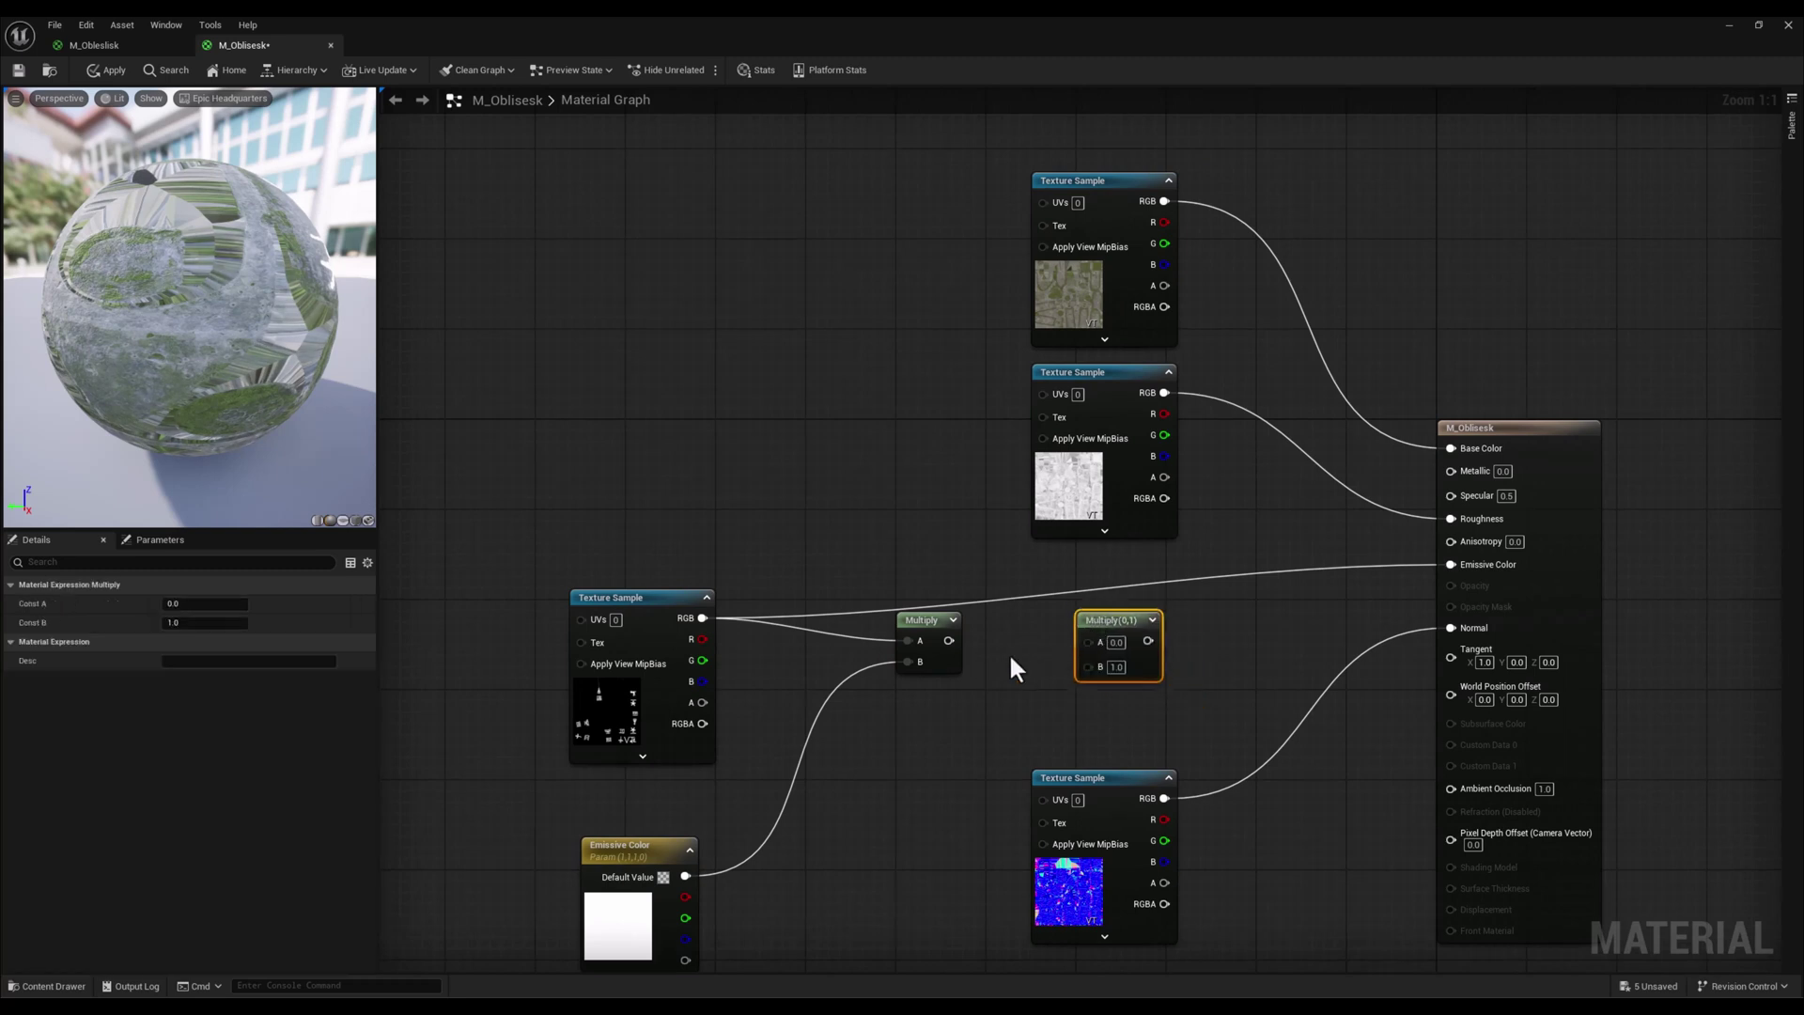
drag(948, 640, 1088, 640)
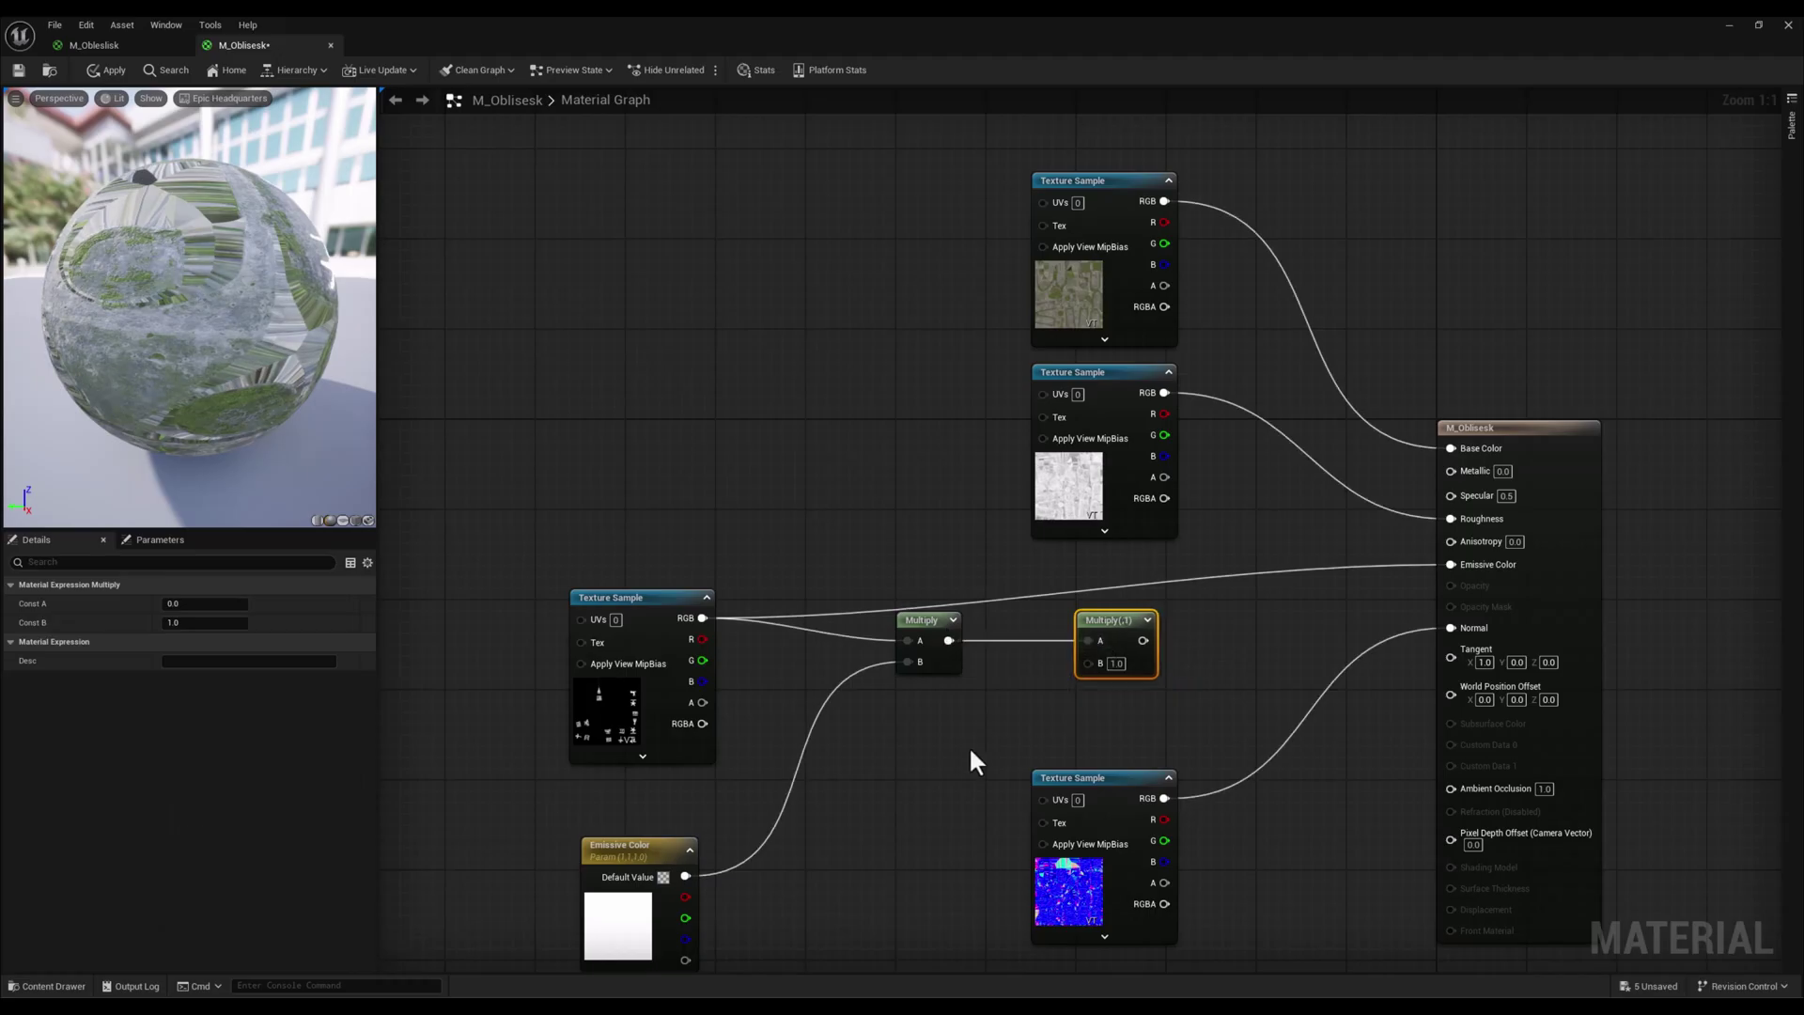
Add a scalar constant below the Multiply nodes and convert it to a parameter named Emissive Intensity
click(939, 736)
drag(940, 739, 915, 740)
right_click(917, 744)
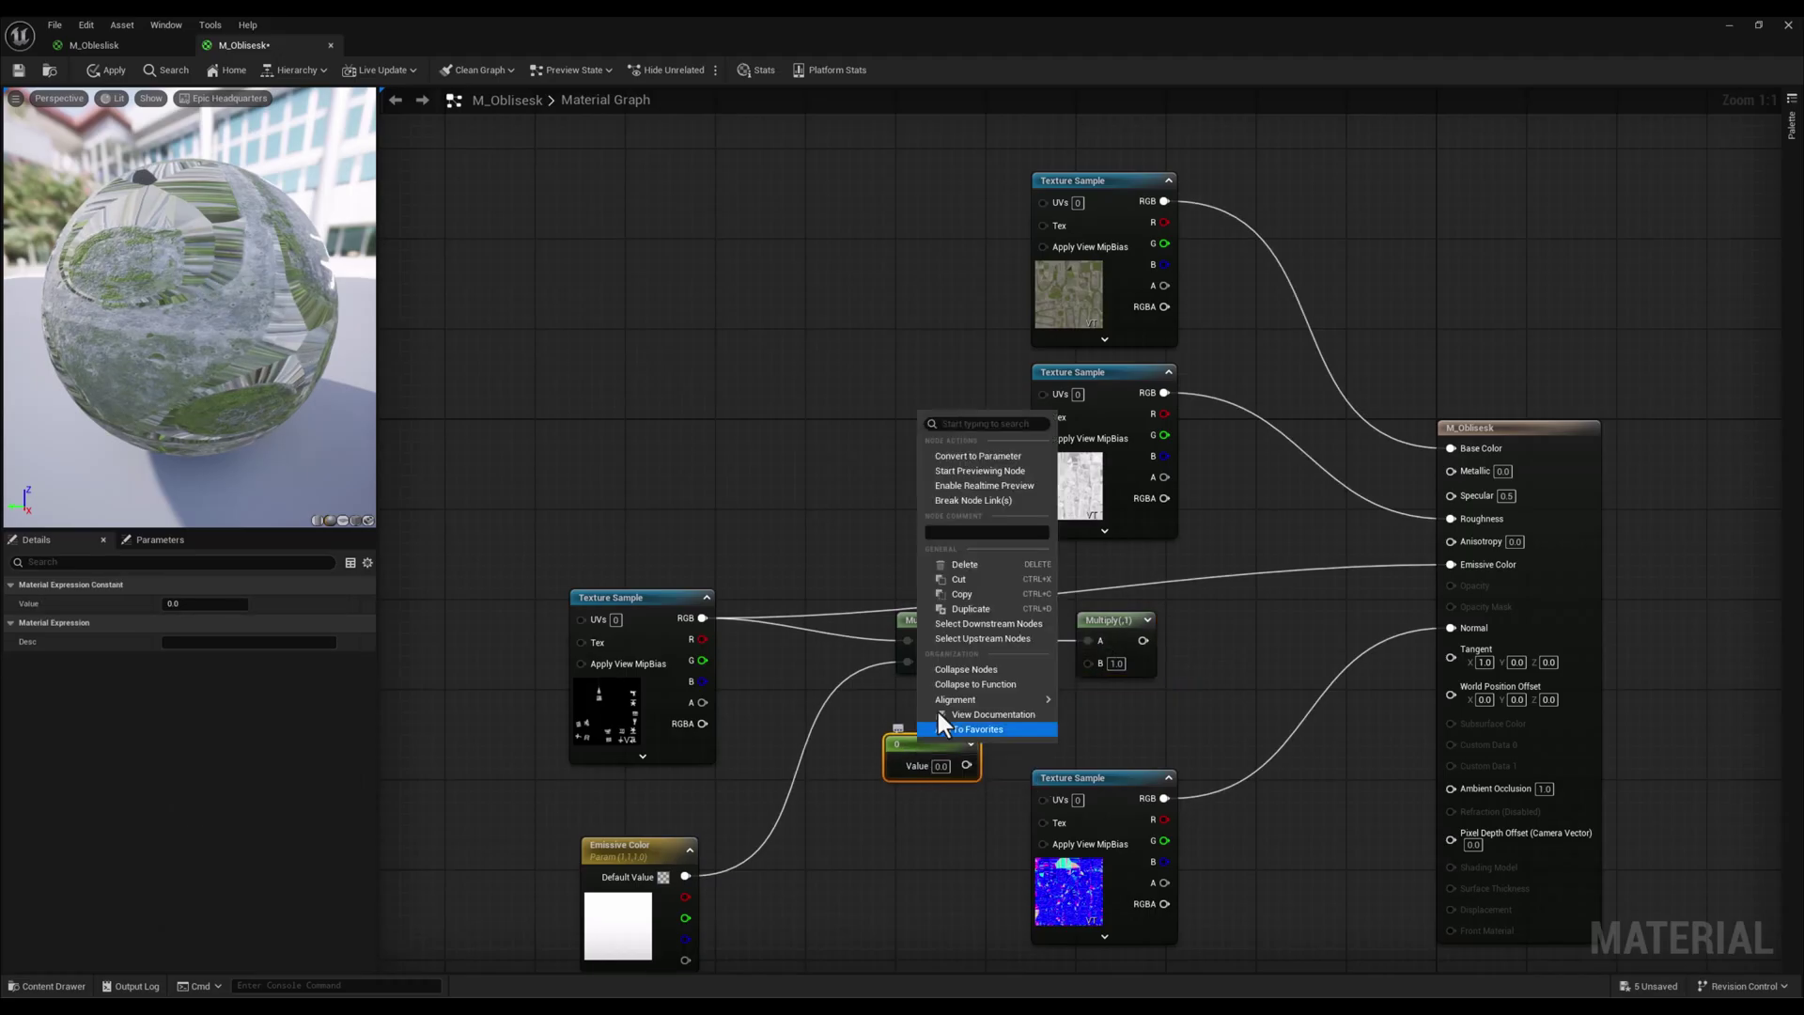
click(986, 459)
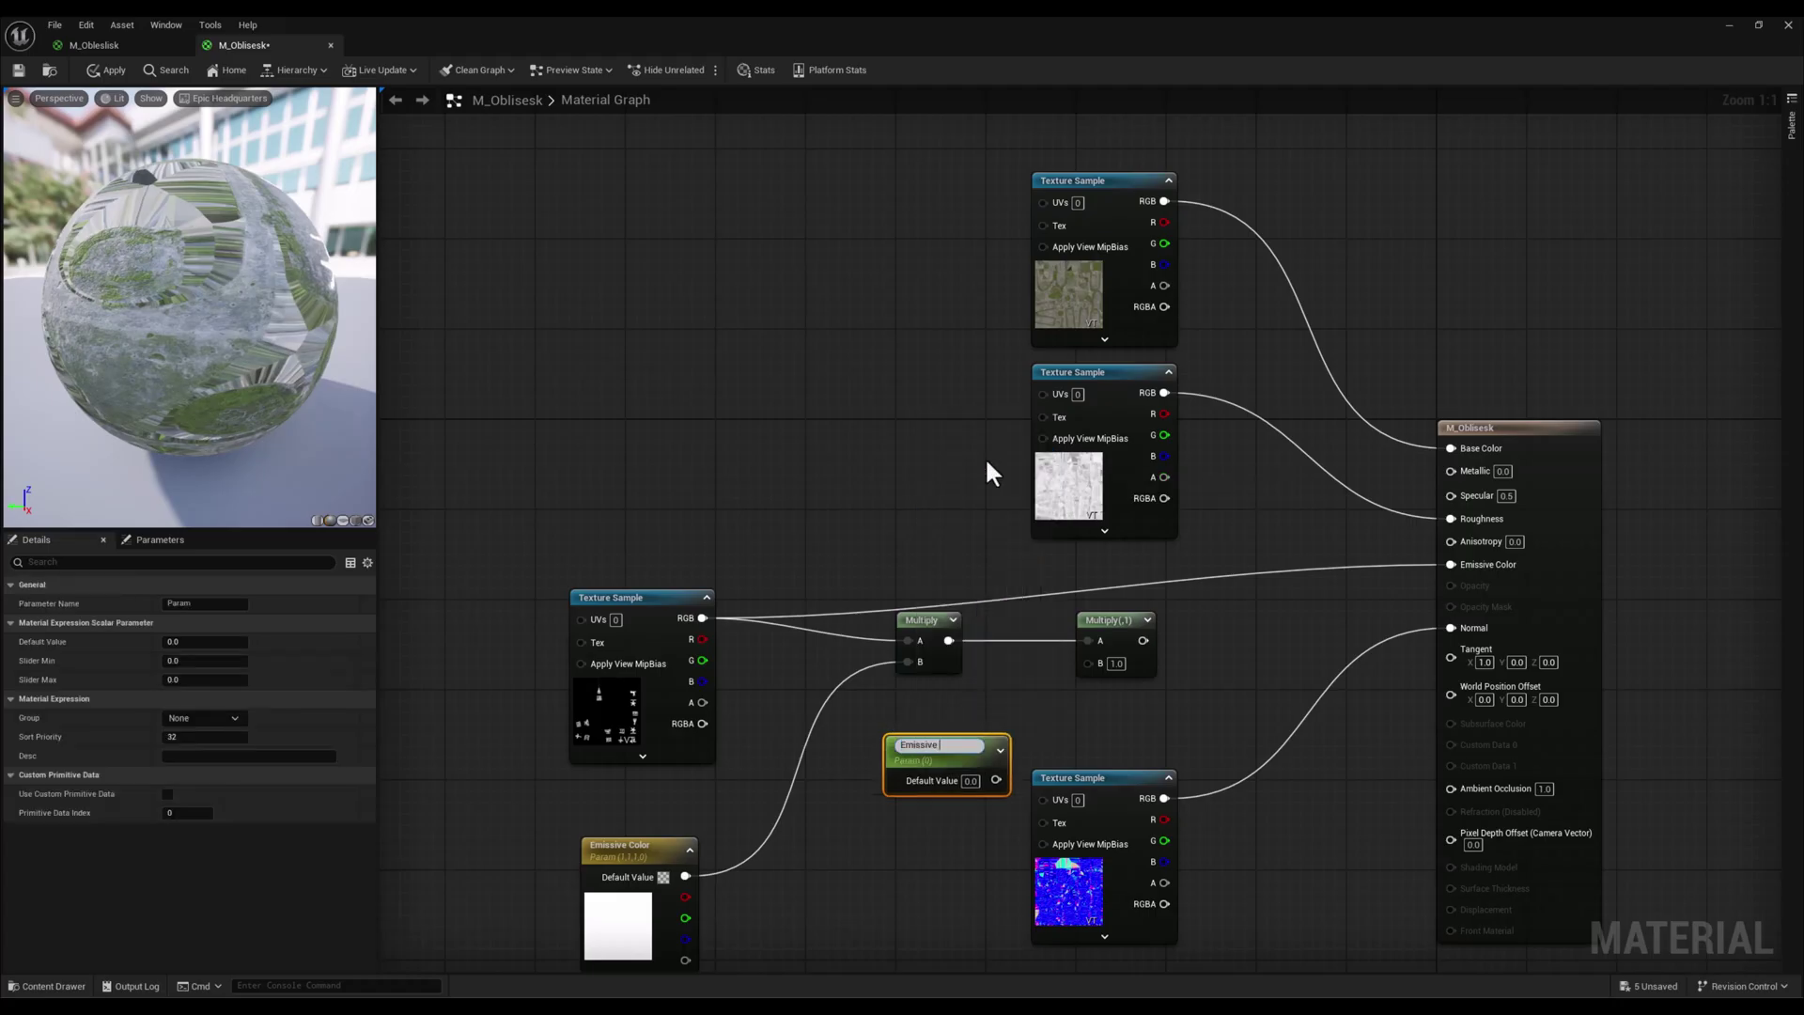
text(ty)
key(Return)
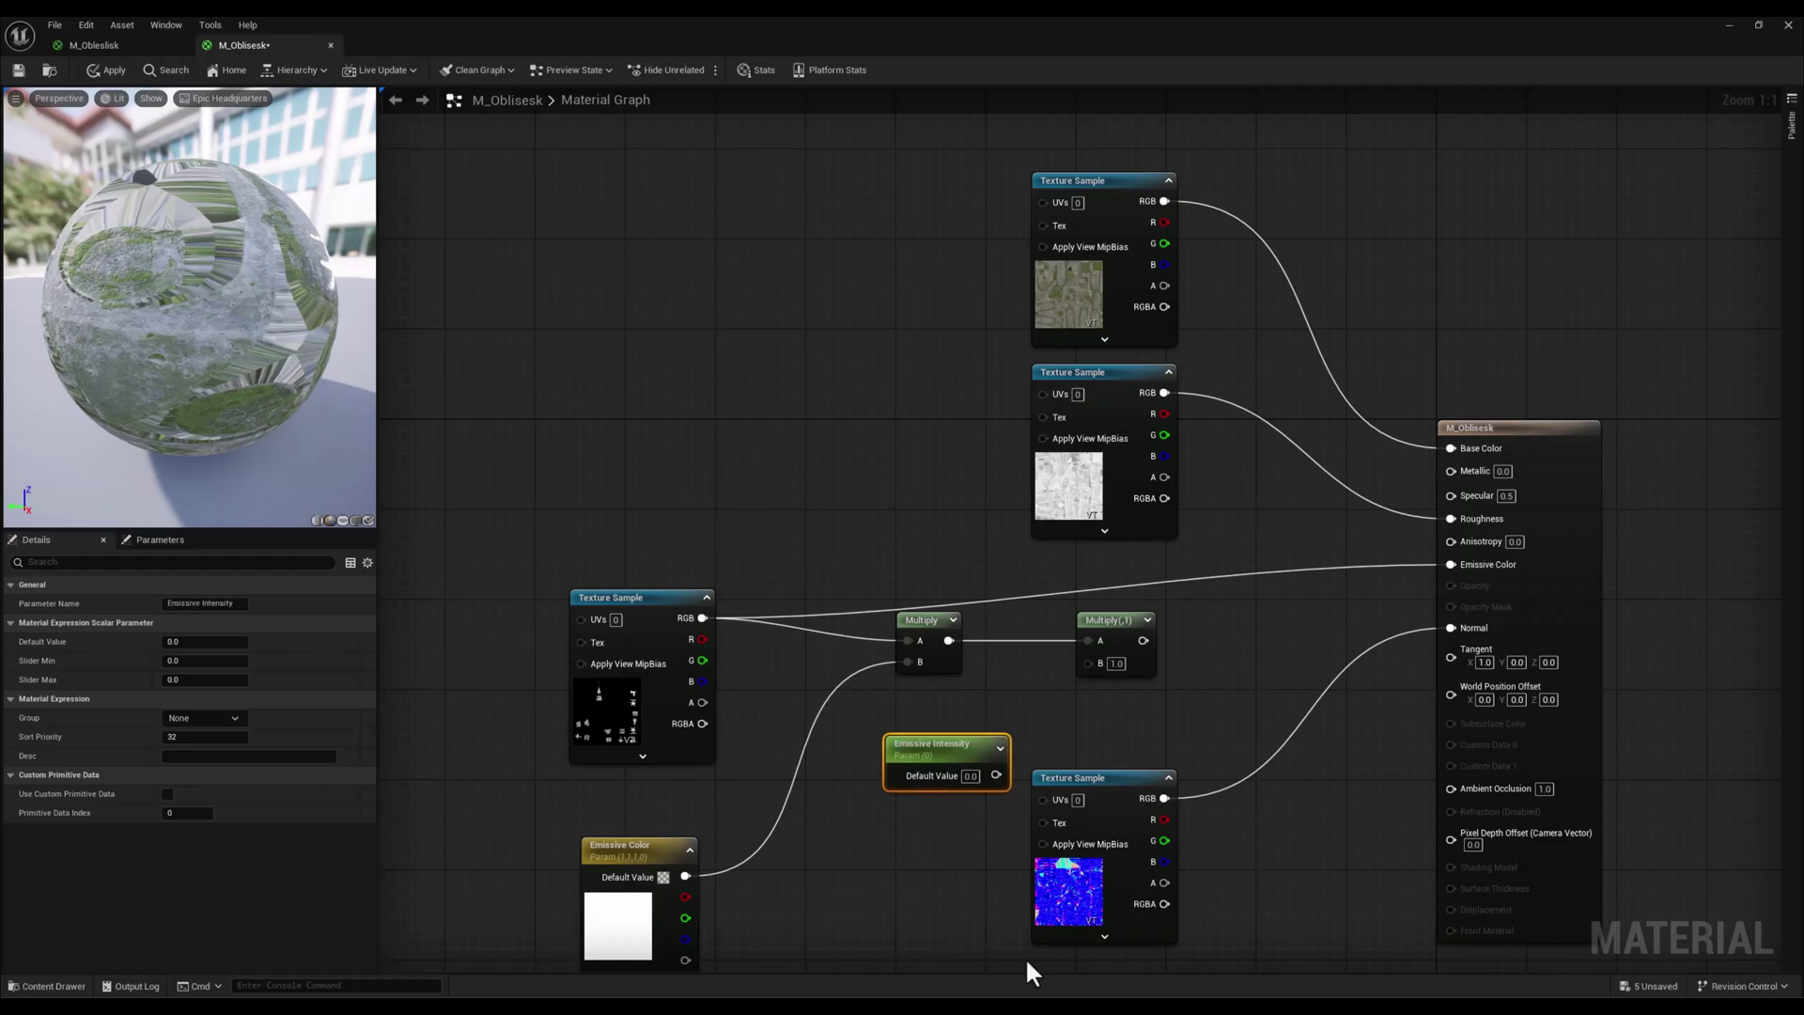
Feed Emissive Intensity, with default value 1.0, into the second Multiply's B and connect that node to the material's Emissive Color
drag(994, 776, 1044, 724)
drag(1086, 658, 1086, 661)
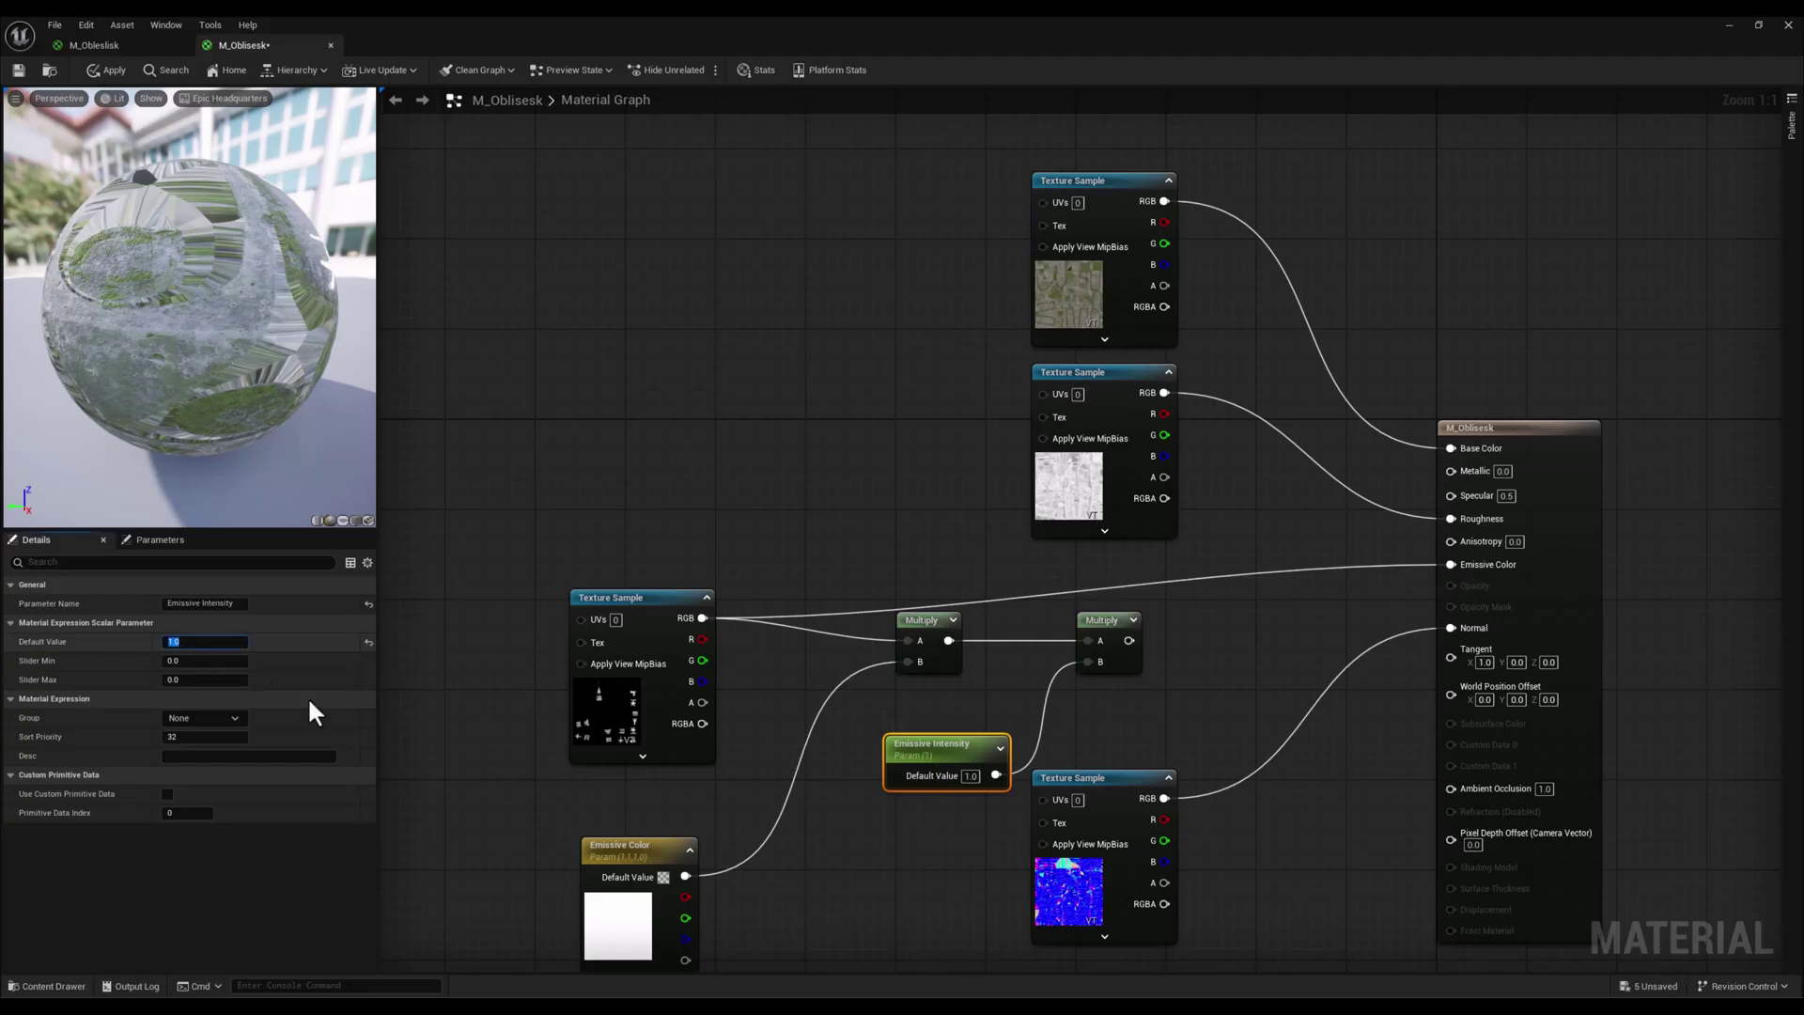
click(1082, 721)
drag(1128, 640, 1450, 563)
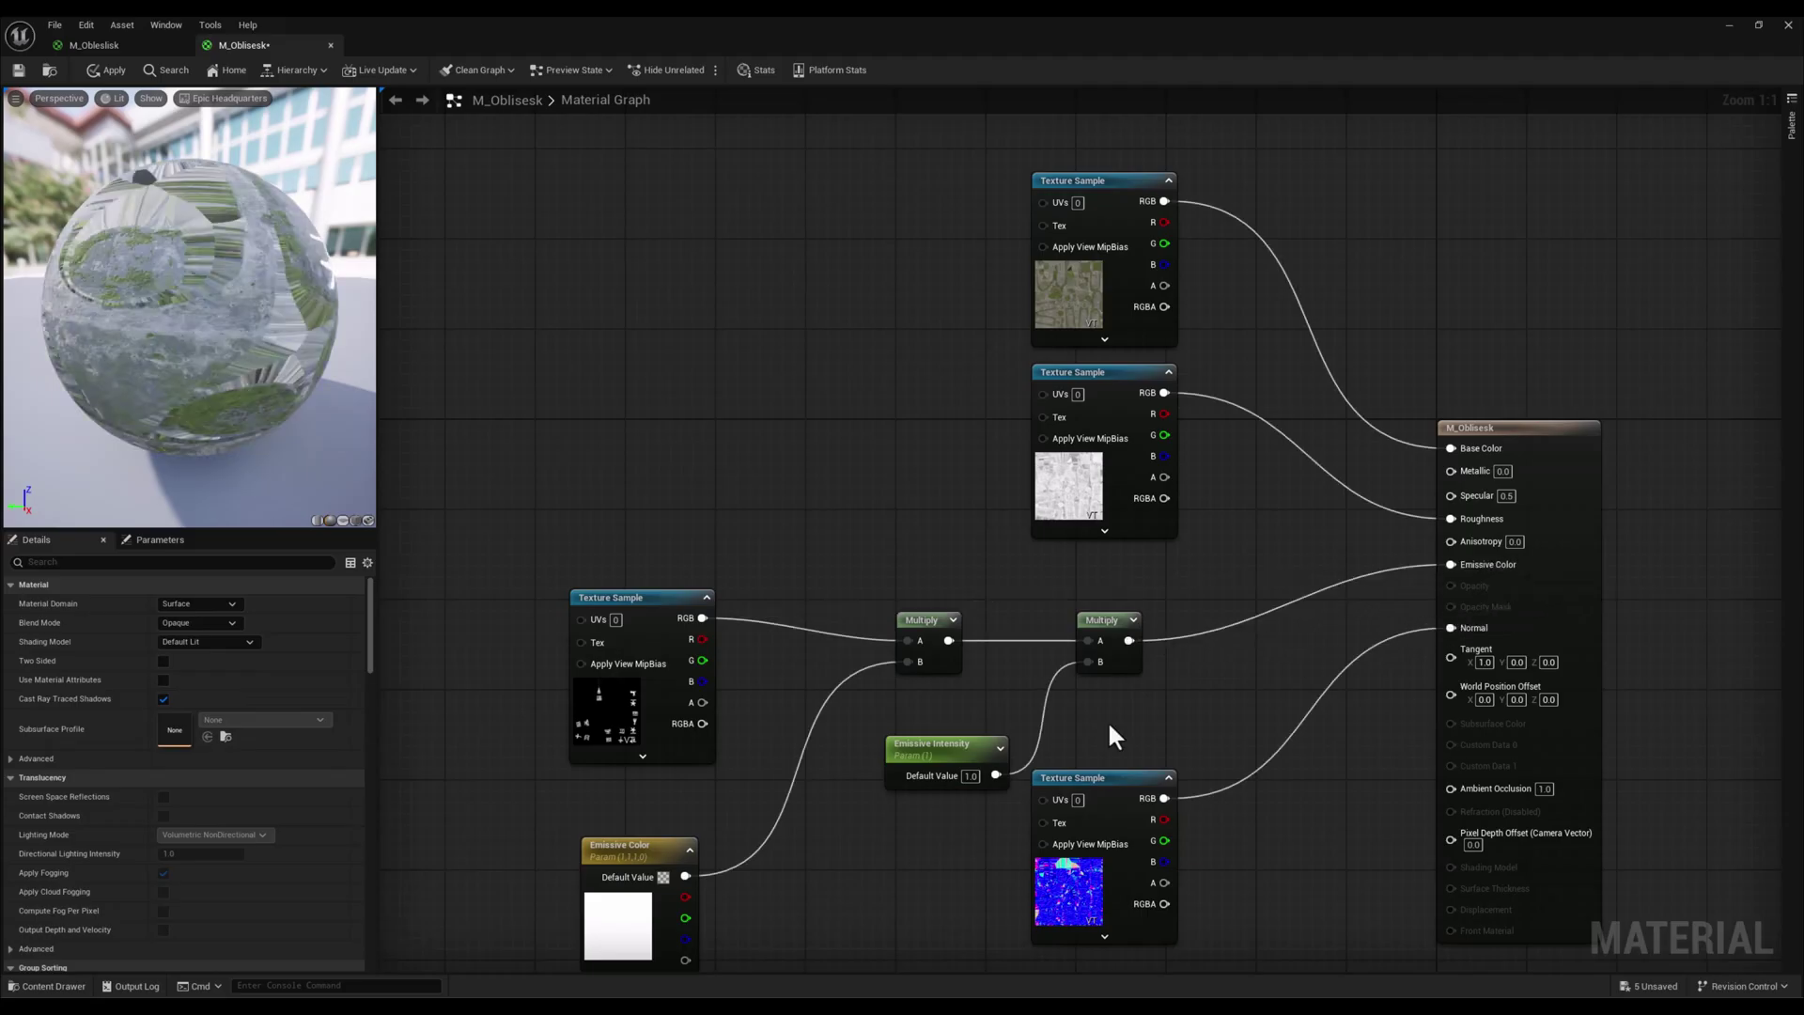
Apply the obelisk material changes, enable Emissive Intensity in its material instance, test a higher value and reset it to 1.0
click(110, 70)
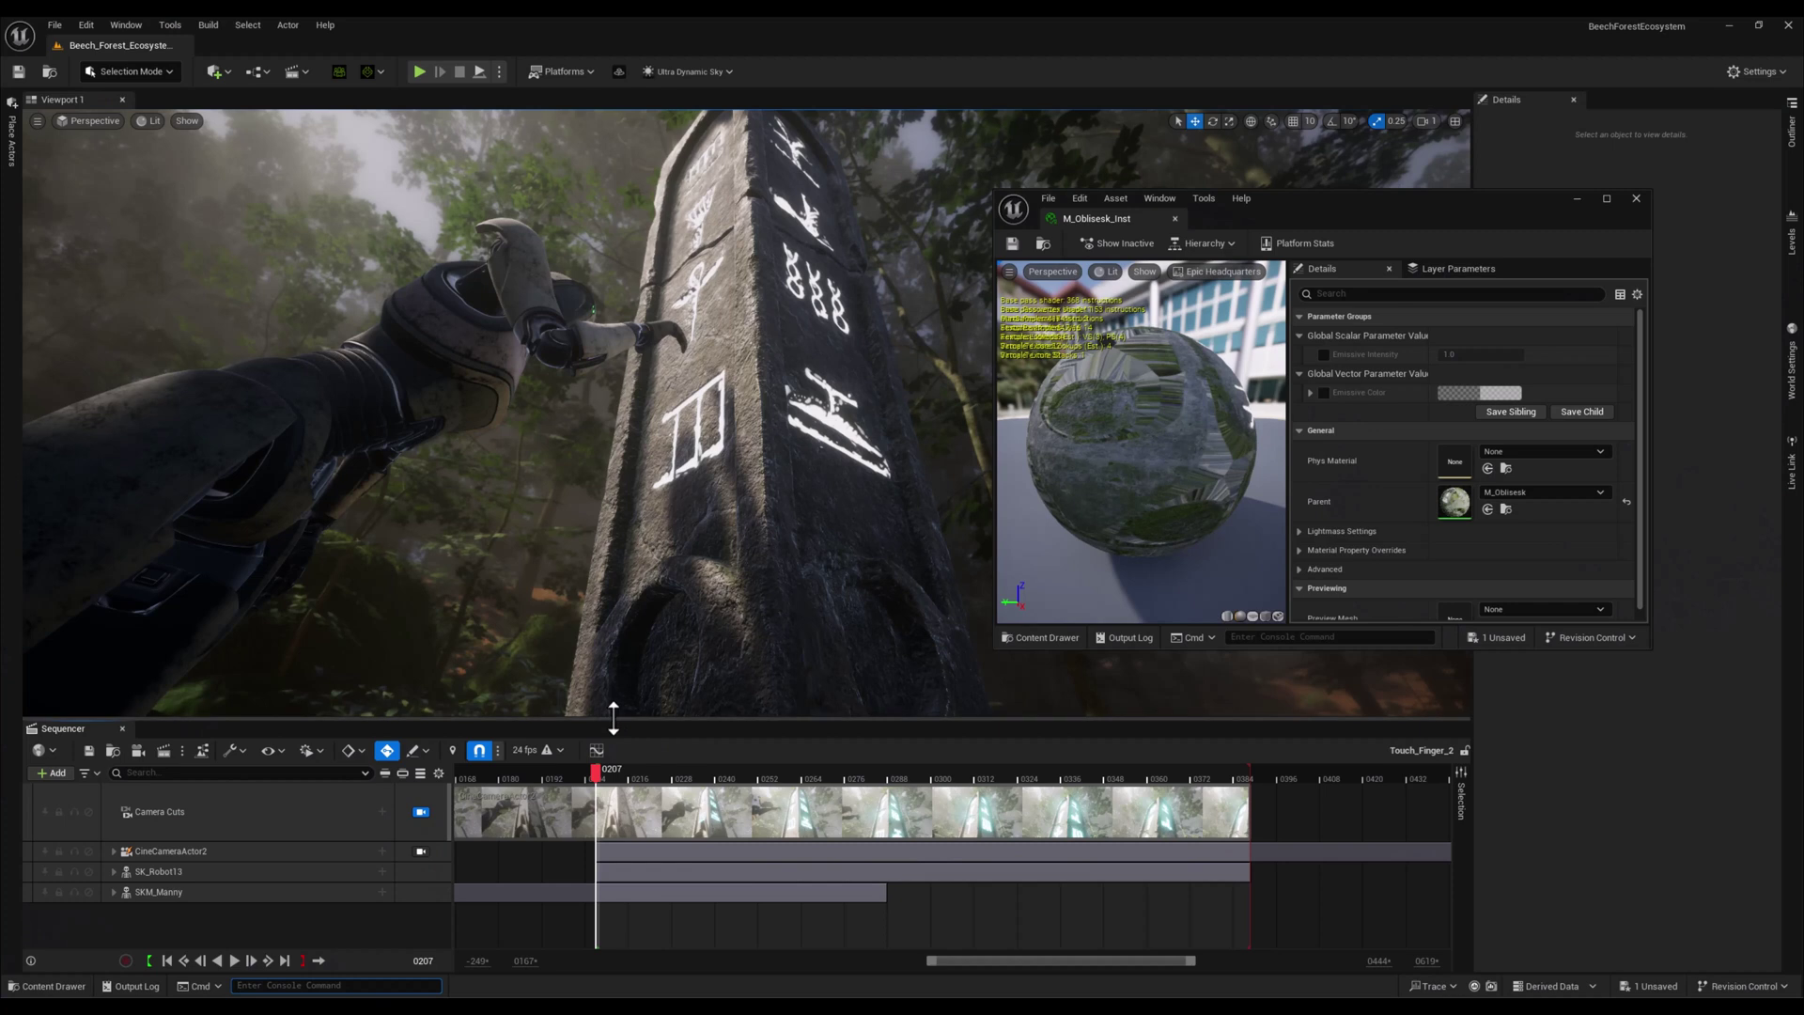
drag(601, 737, 595, 902)
click(1324, 354)
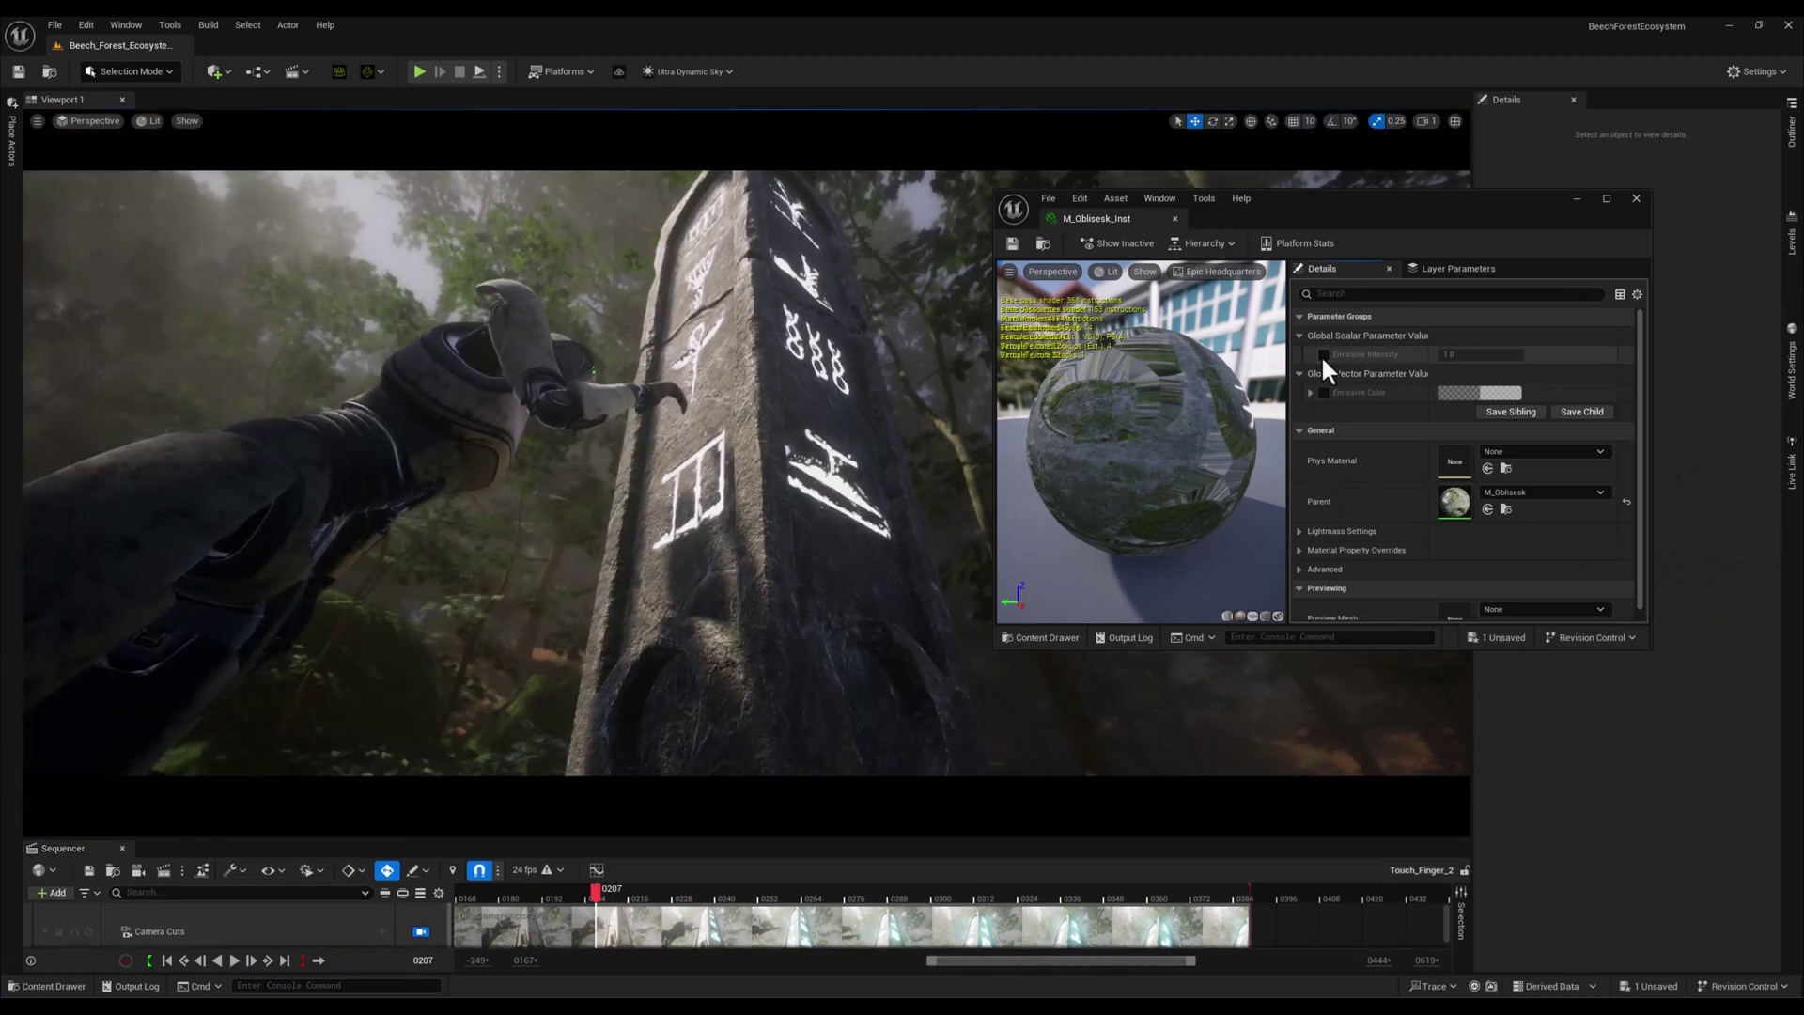
drag(1461, 354, 1522, 354)
click(1626, 354)
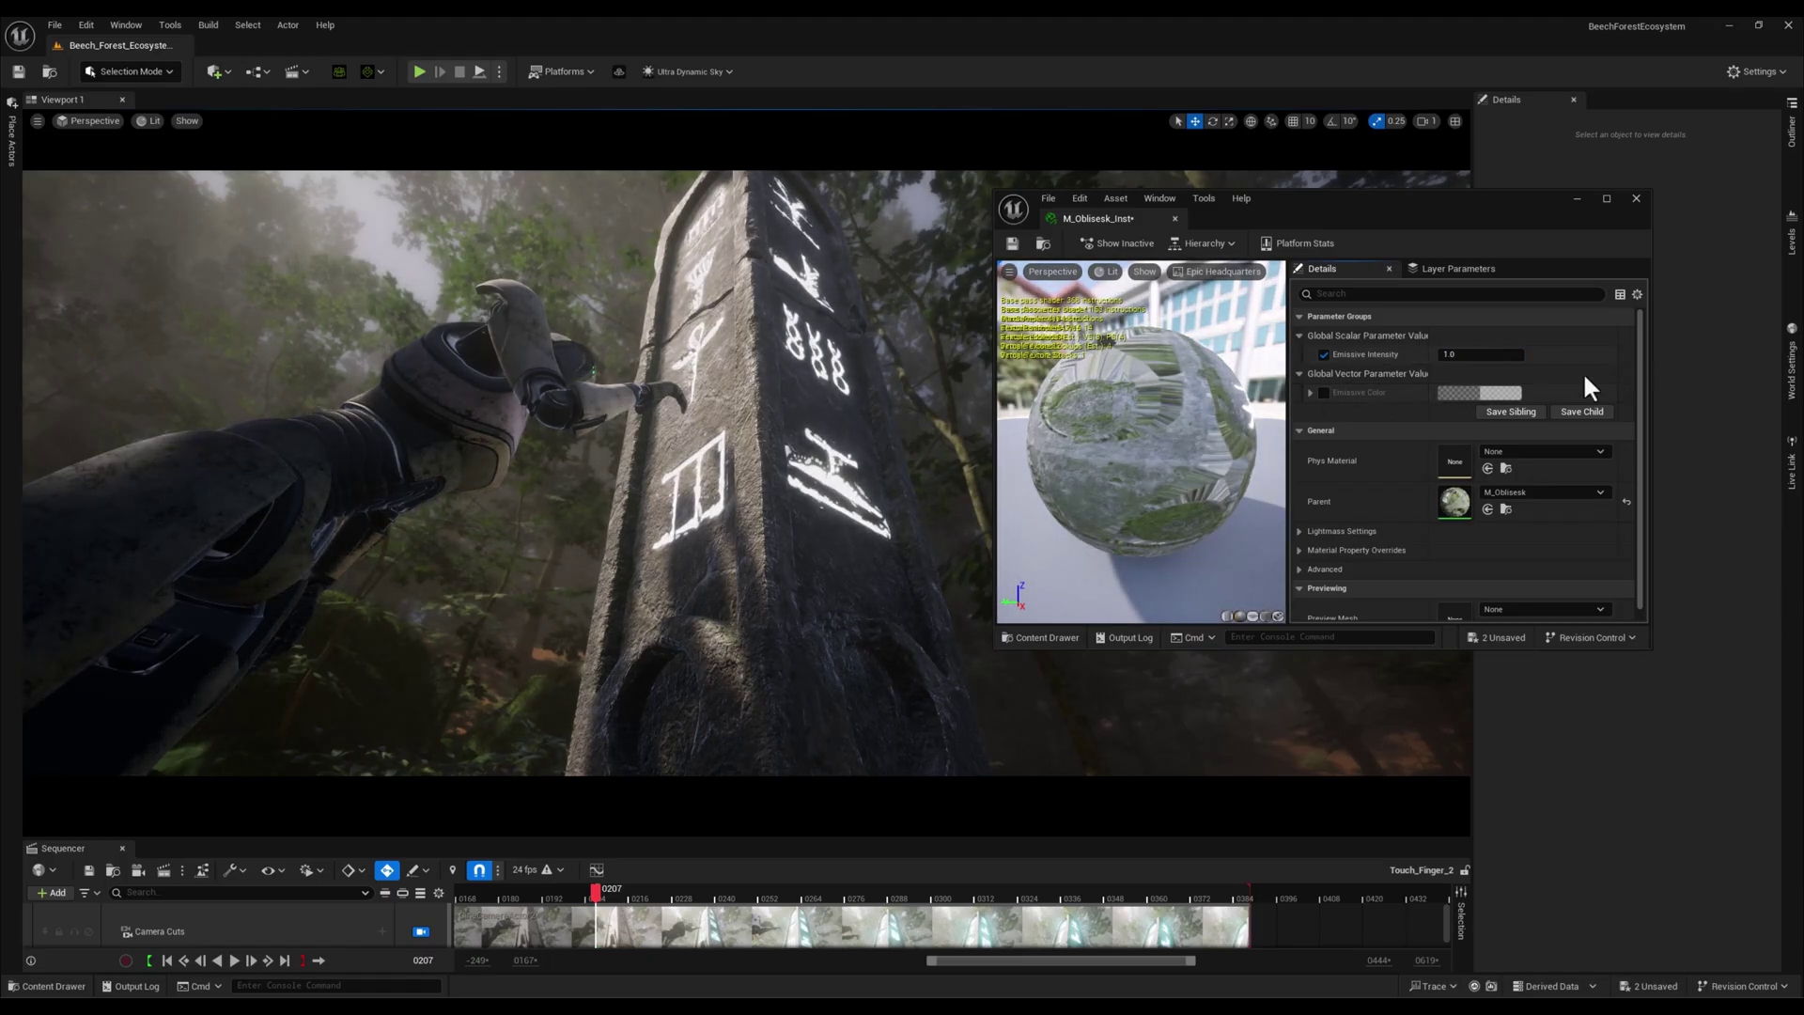
Enable the Emissive Color parameter in the obelisk material instance and set it to a saturated orange
click(1323, 392)
click(1496, 394)
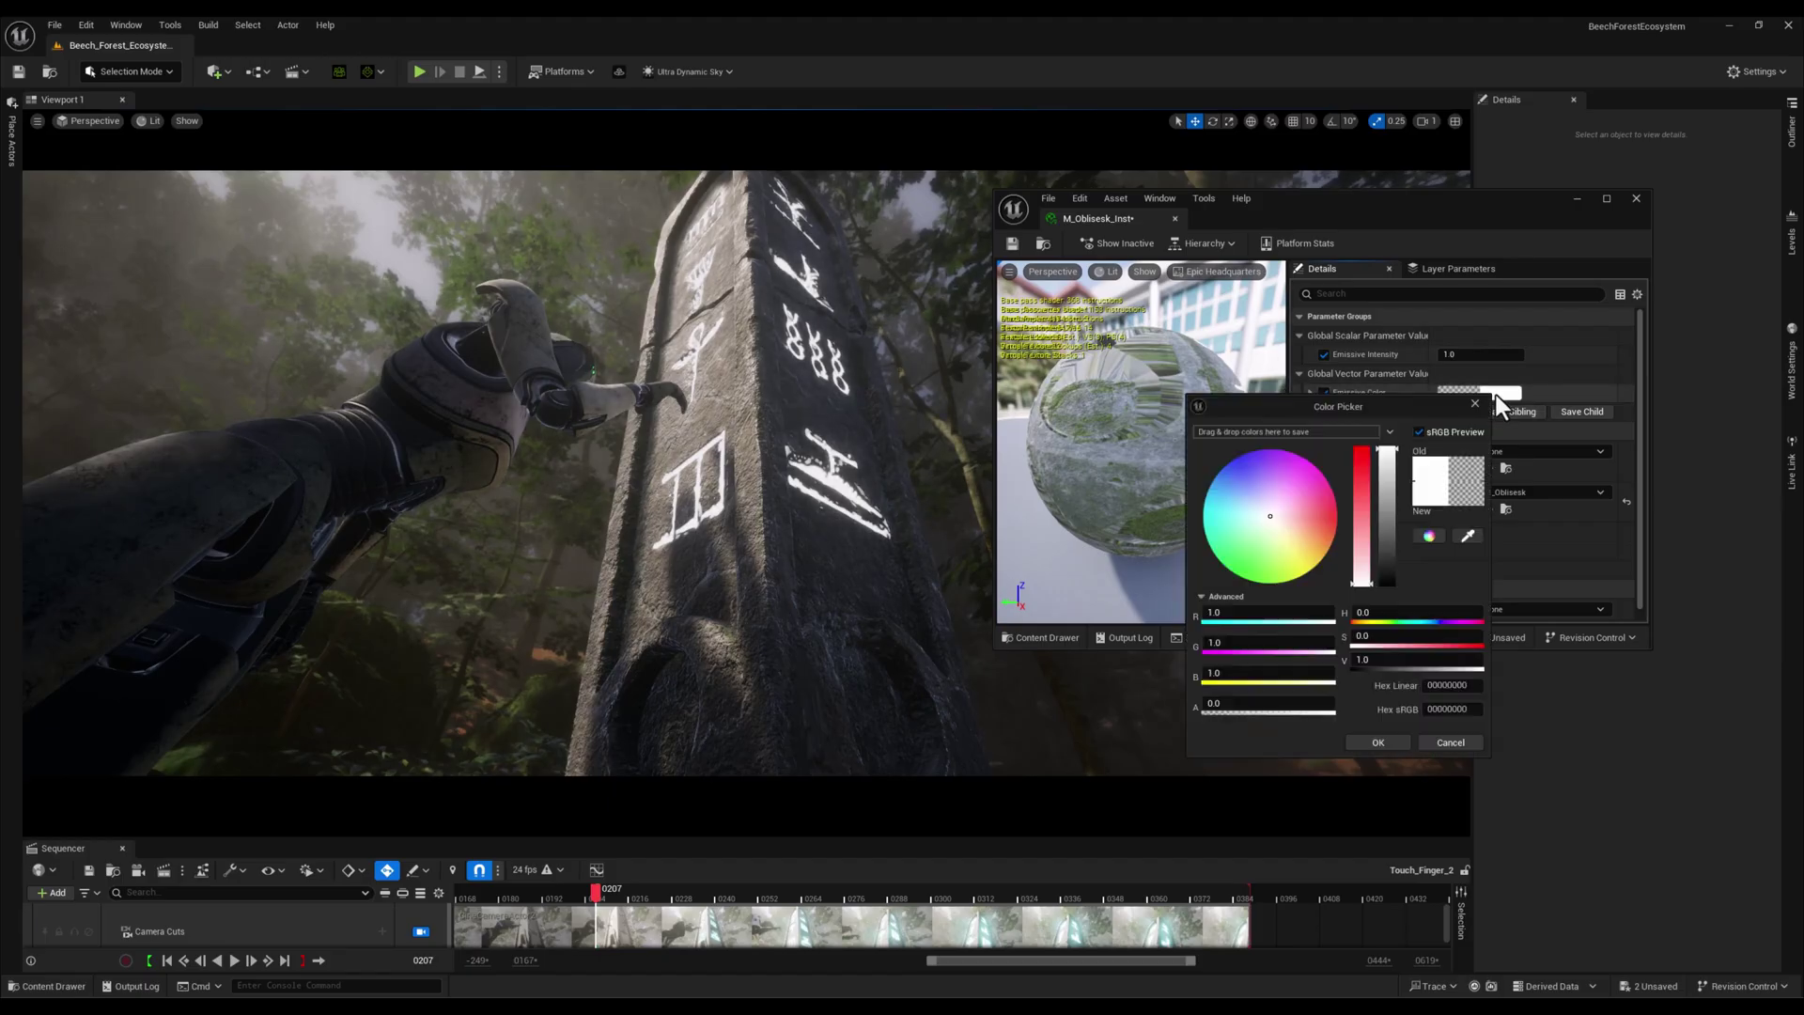
drag(1264, 506, 1362, 538)
click(1373, 738)
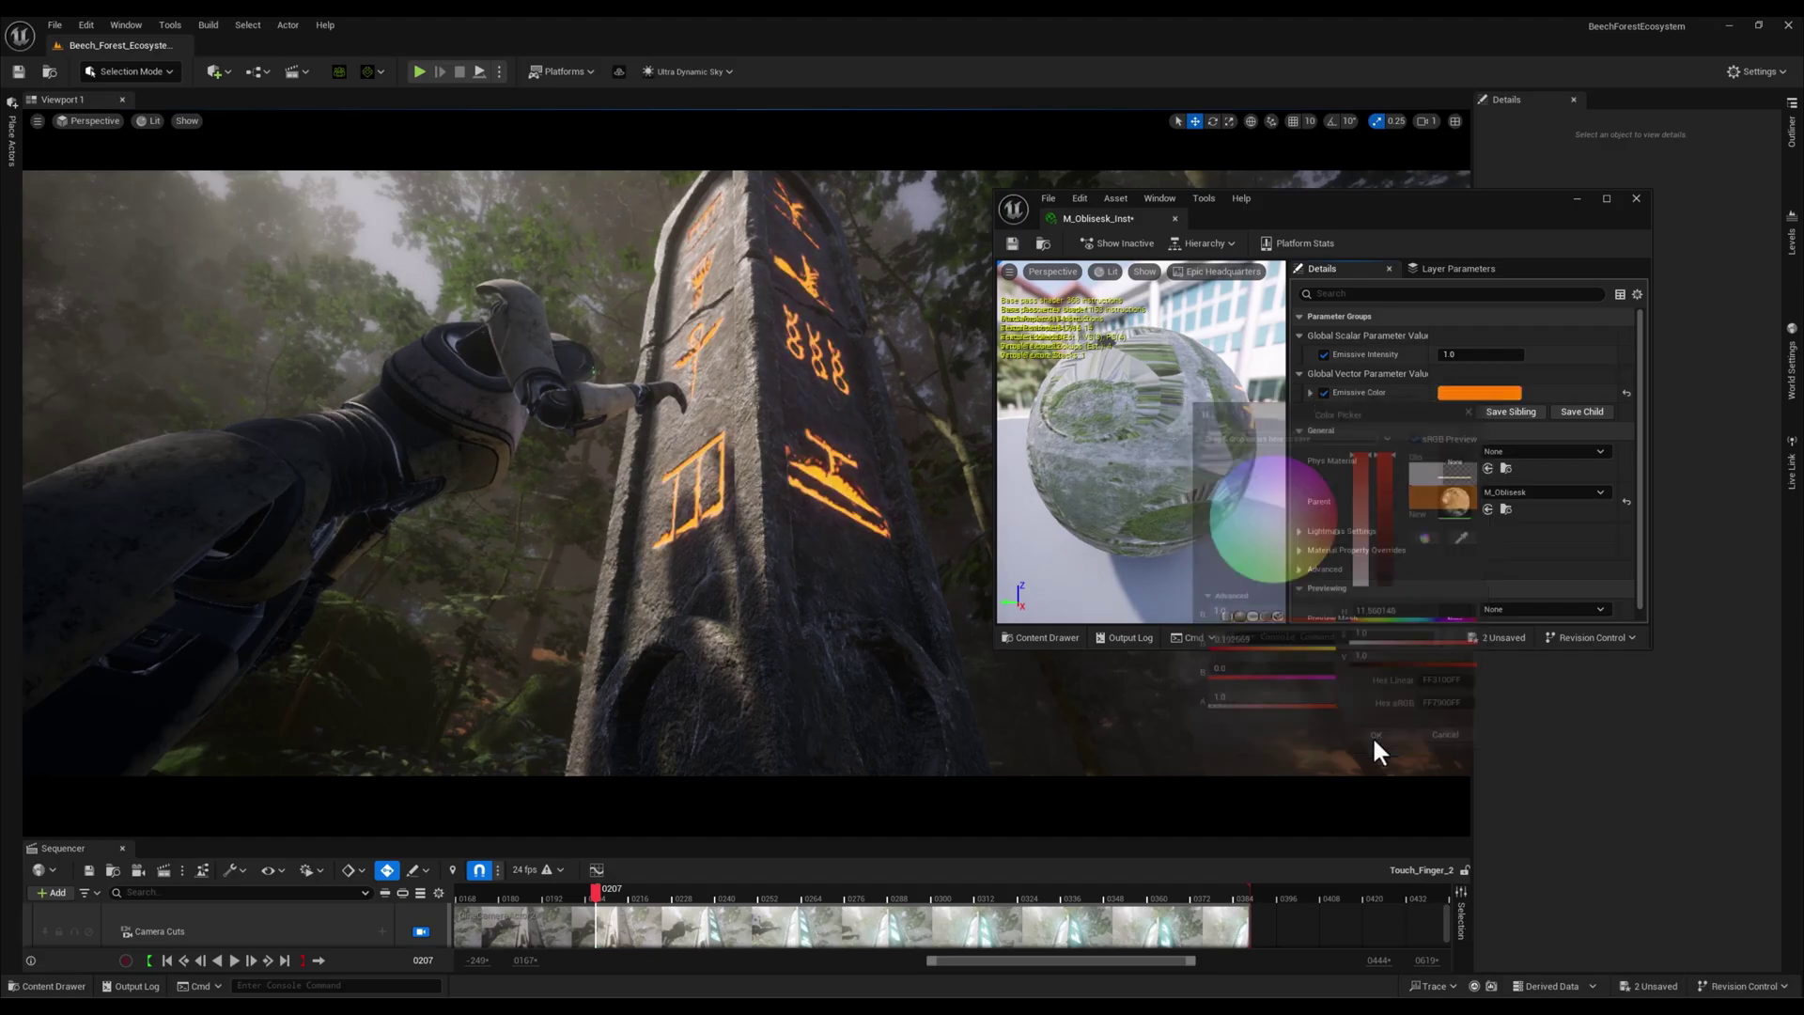
Enlarge the Sequencer and add the lower obelisk piece, Obelisk_Decimated_0, to the Touch_Finger_2 sequence
click(611, 892)
mouse_move(611, 893)
mouse_down()
mouse_move(757, 882)
mouse_move(587, 877)
mouse_move(633, 896)
mouse_move(597, 892)
mouse_up()
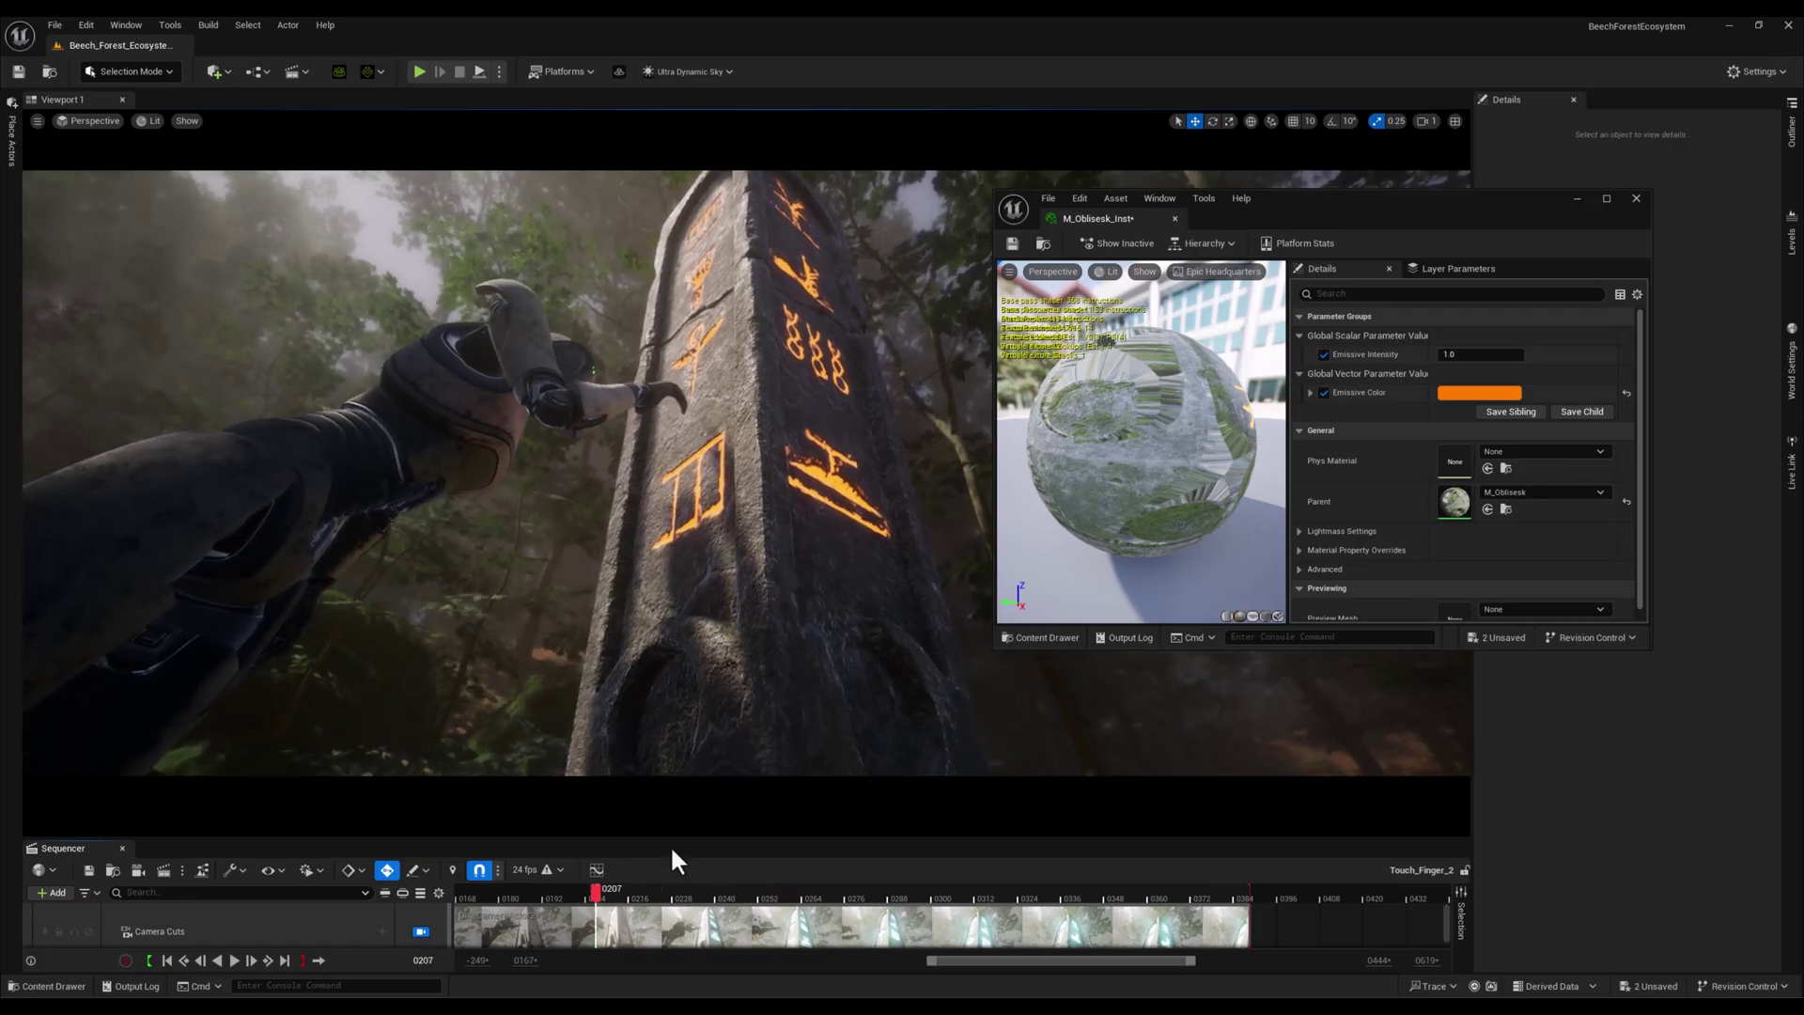
drag(669, 837, 669, 795)
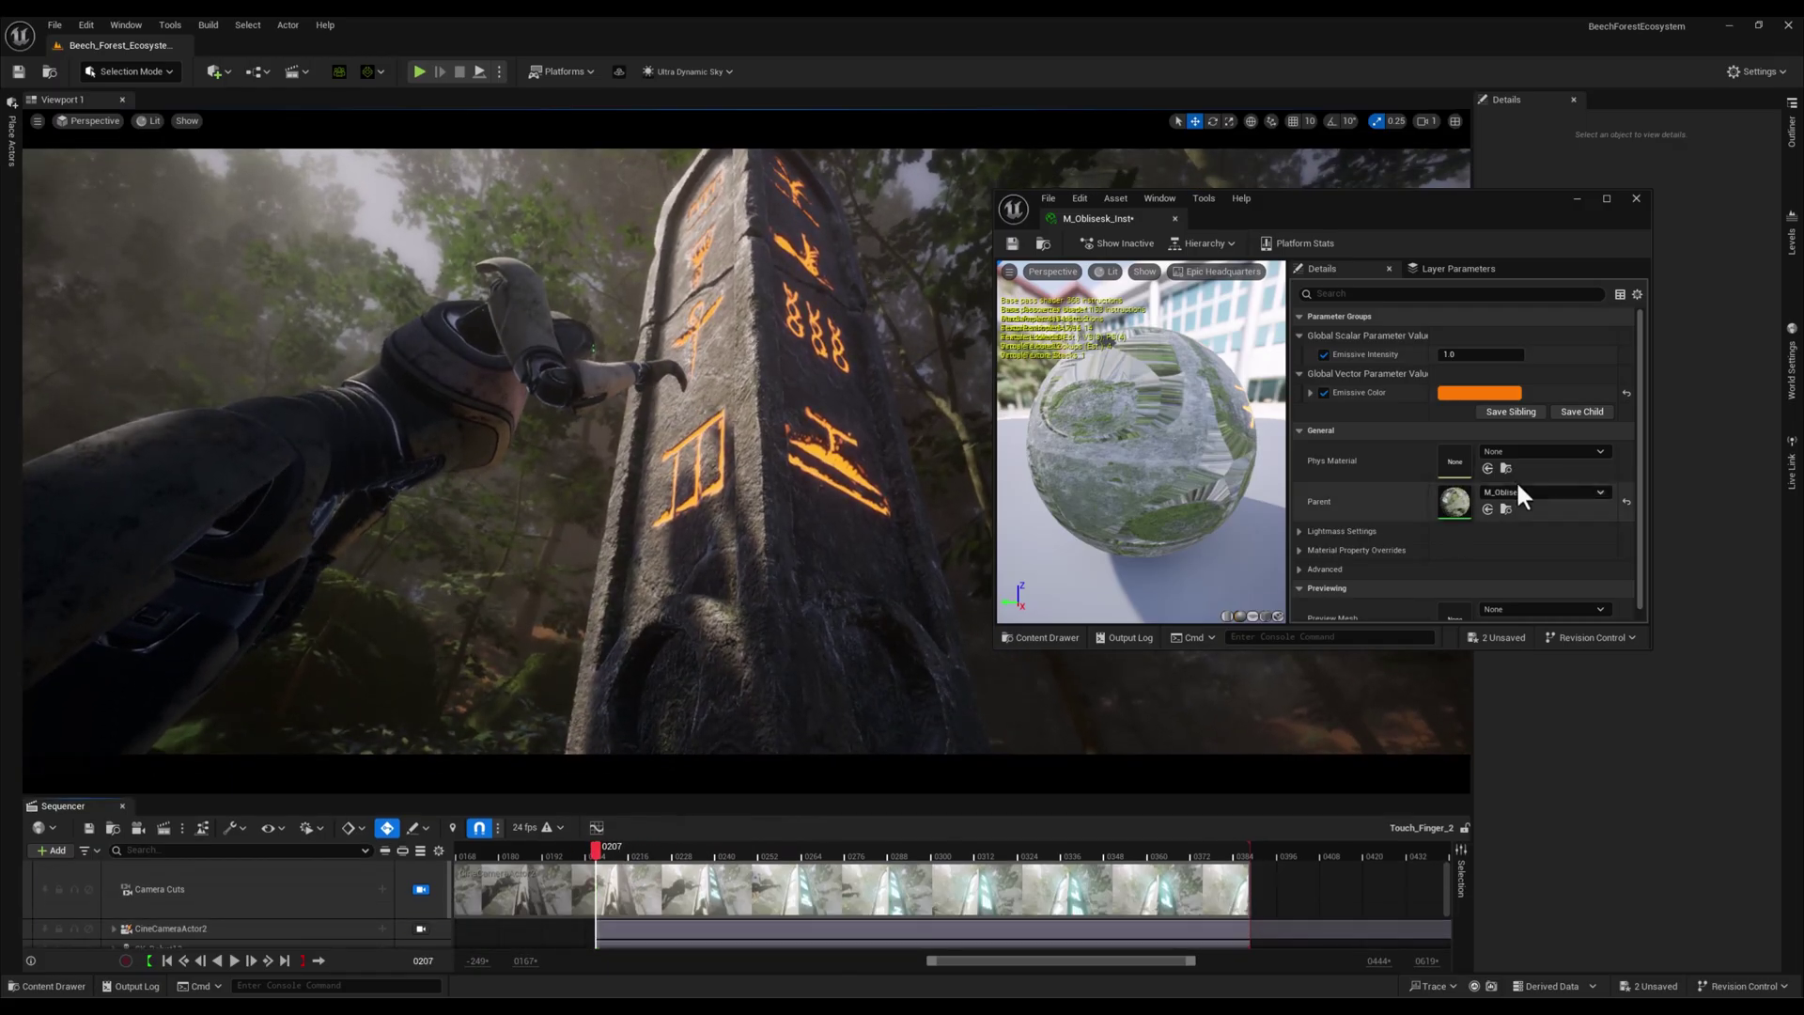
click(783, 510)
click(58, 850)
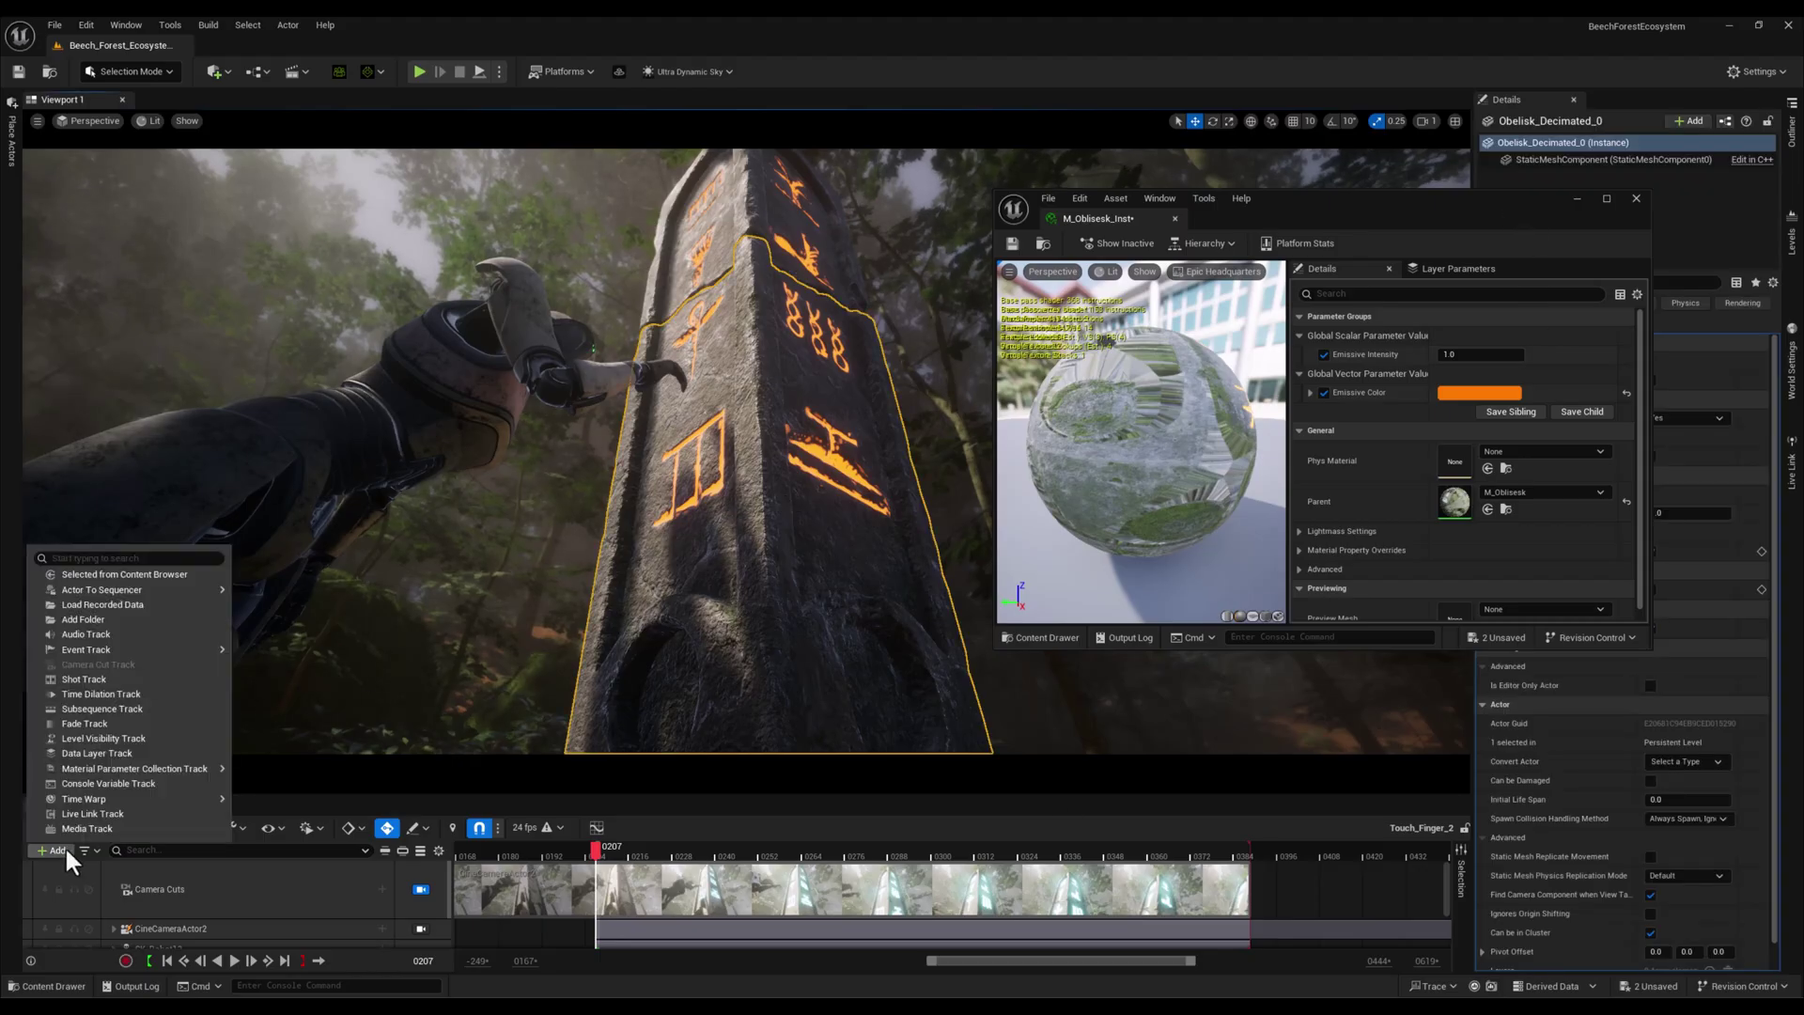
mouse_move(144, 582)
click(301, 598)
Select the upper obelisk piece, Obelisk_Decimated_21, and add it to the sequence as an actor track
click(795, 248)
click(52, 849)
mouse_move(228, 584)
click(319, 596)
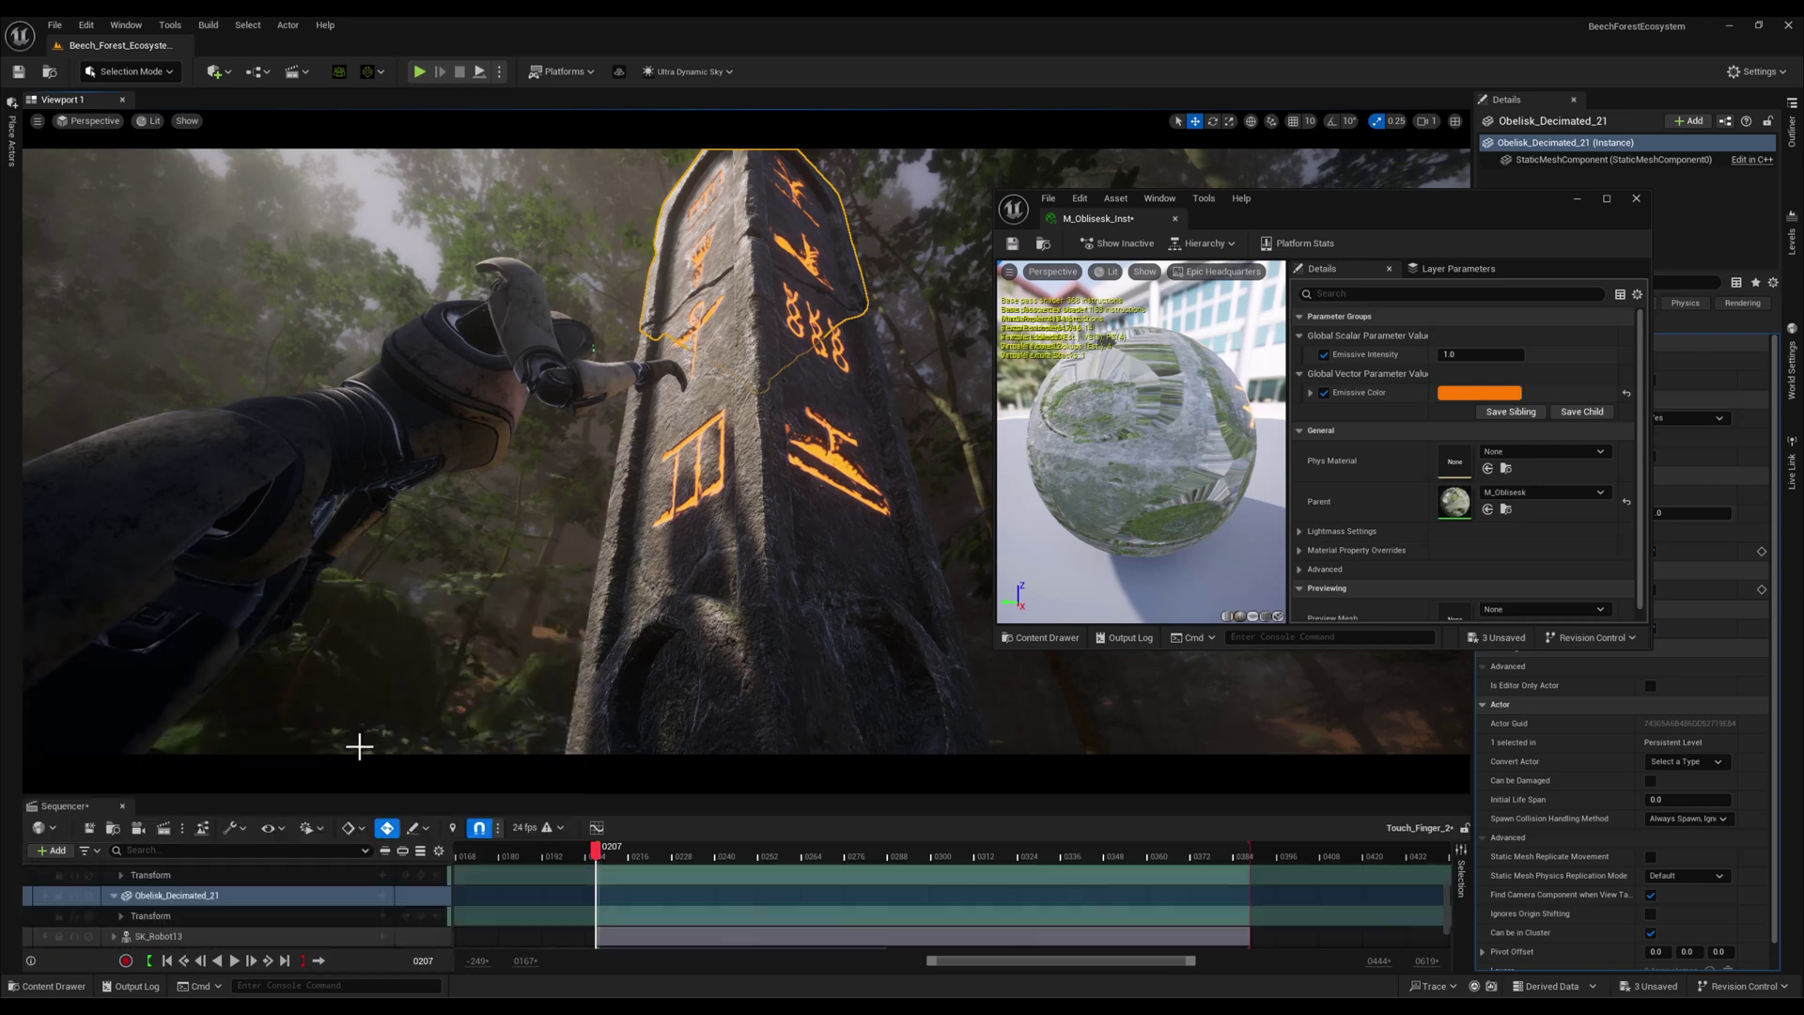
Enlarge the Sequencer further and filter its track list to only the two obelisk pieces
scroll(194, 900, down, 1)
scroll(194, 900, up, 2)
drag(376, 794, 385, 686)
ctrl+click(254, 836)
click(382, 741)
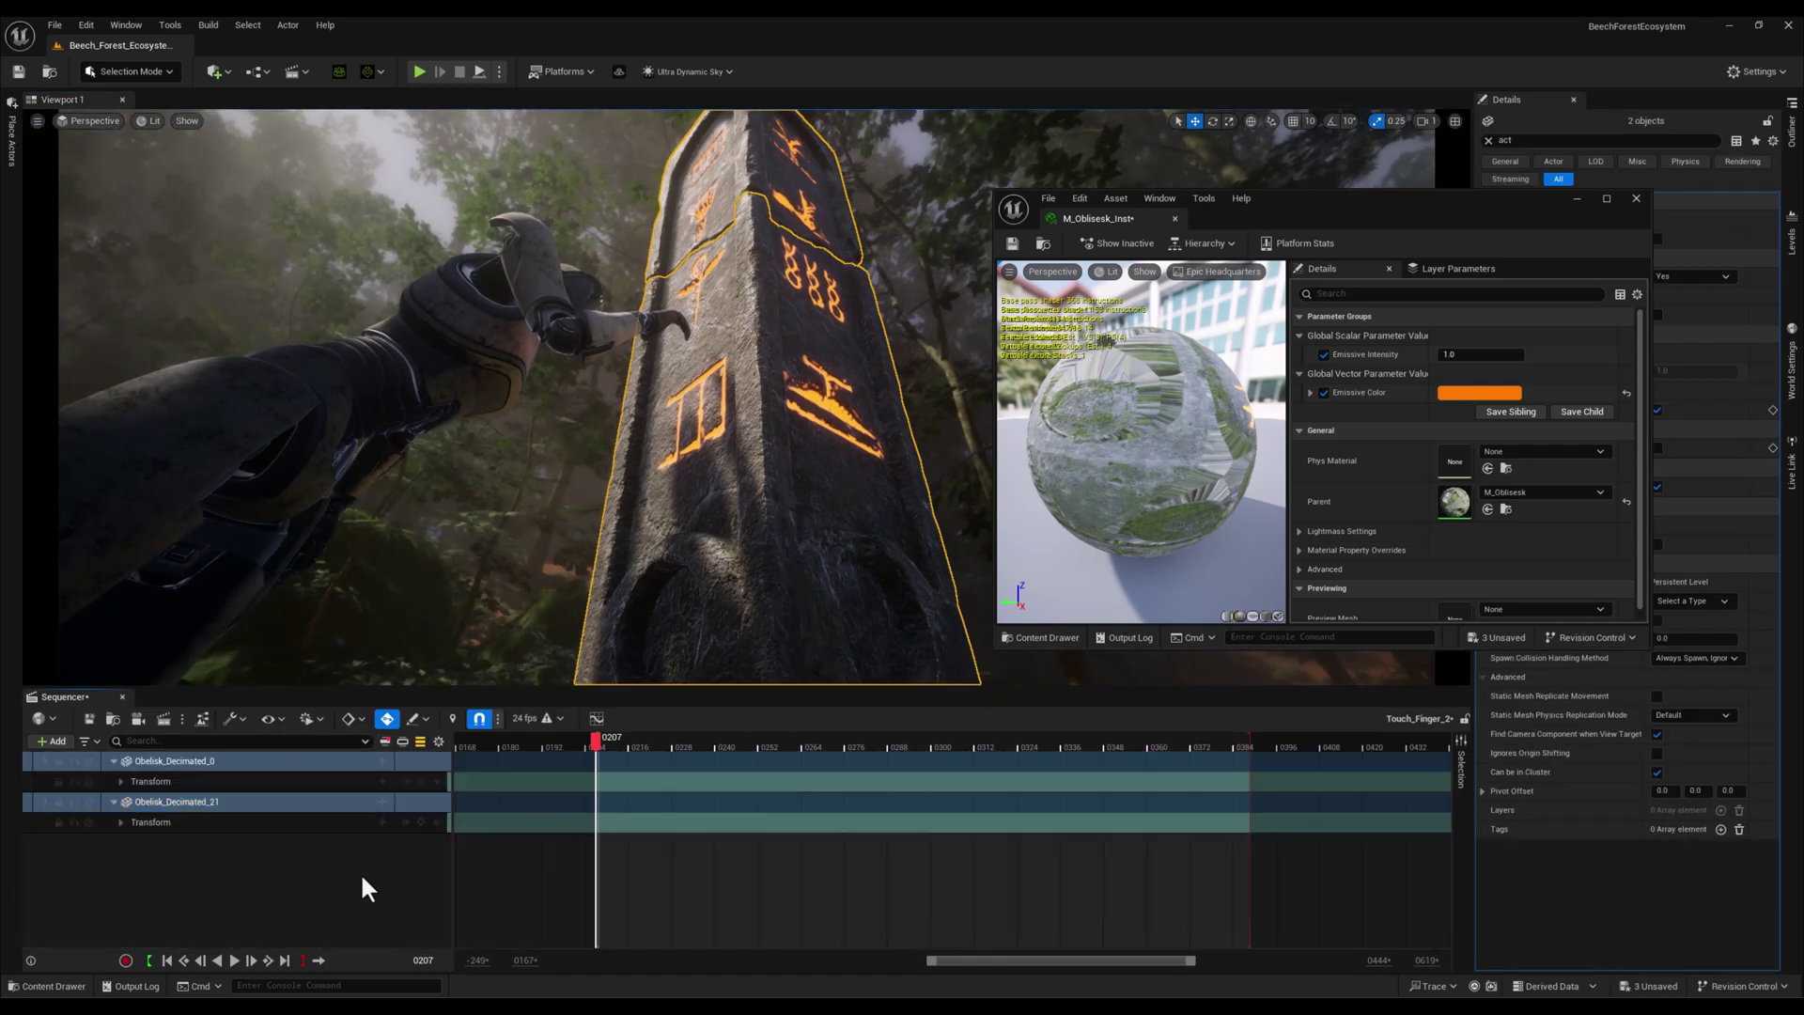
Give Obelisk_Decimated_0 a StaticMeshComponent0 track with its material slot and add the Emissive Intensity parameter to that slot
click(381, 762)
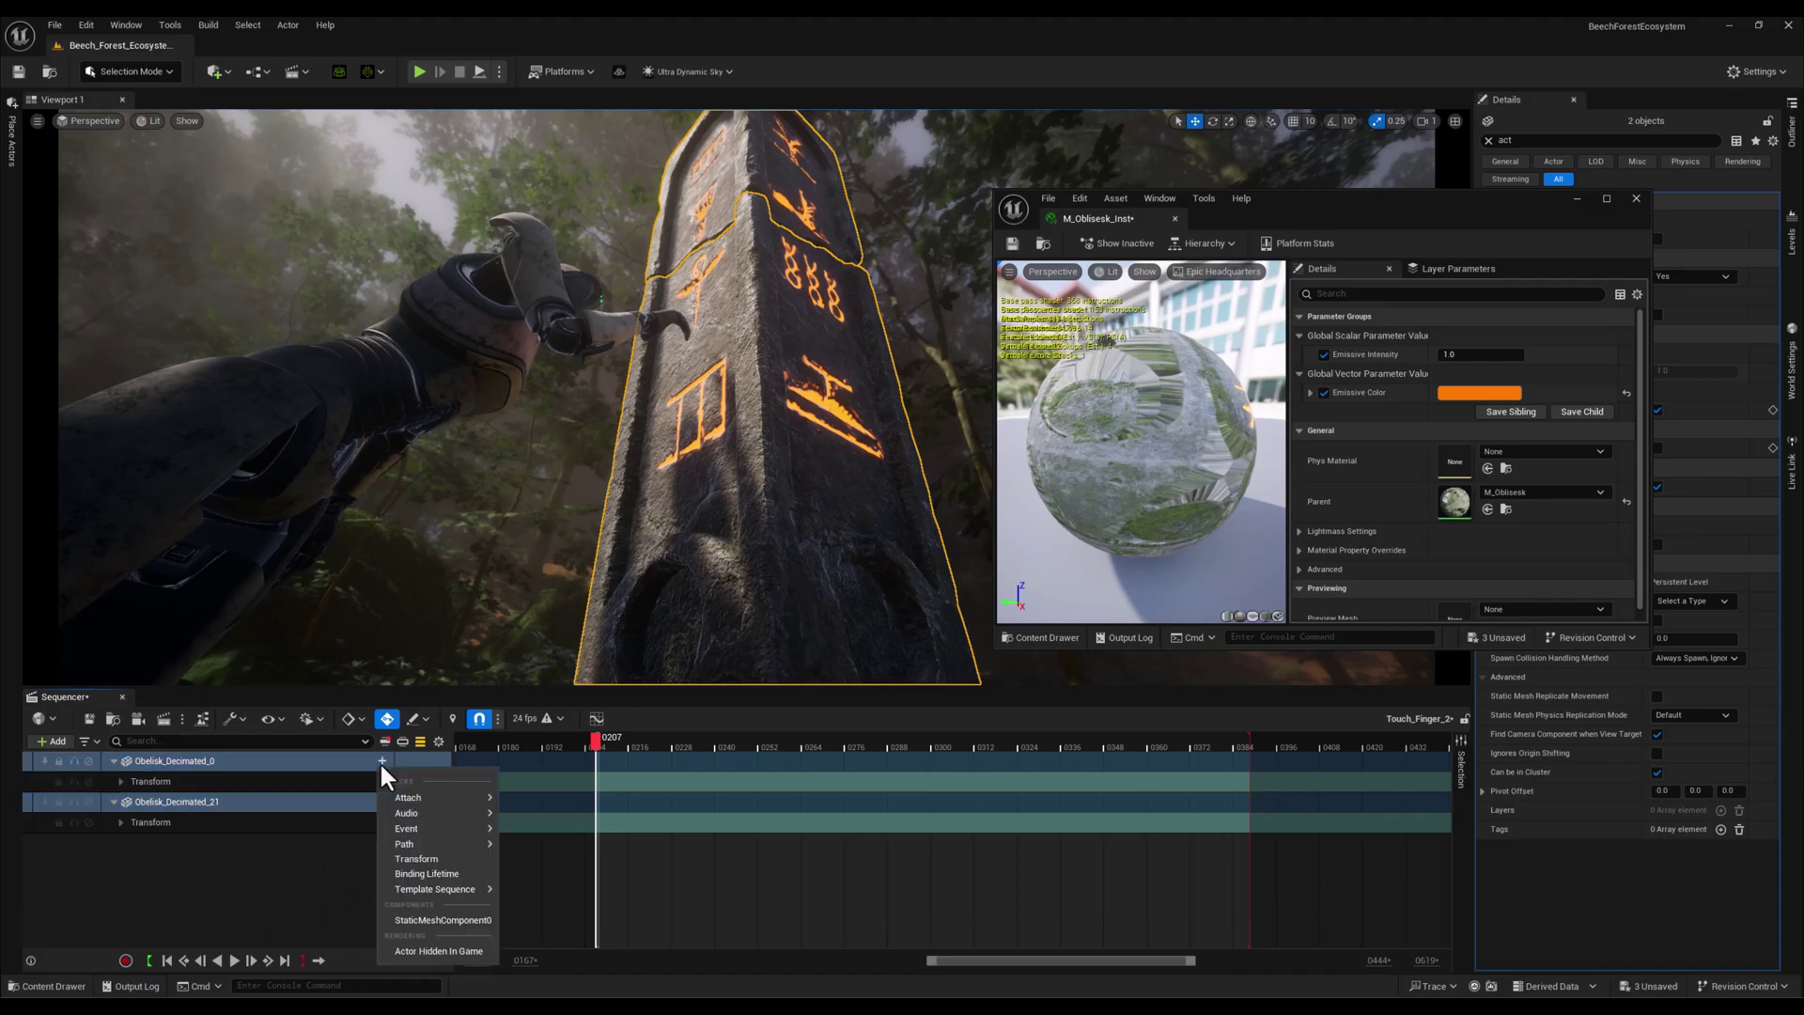
click(442, 919)
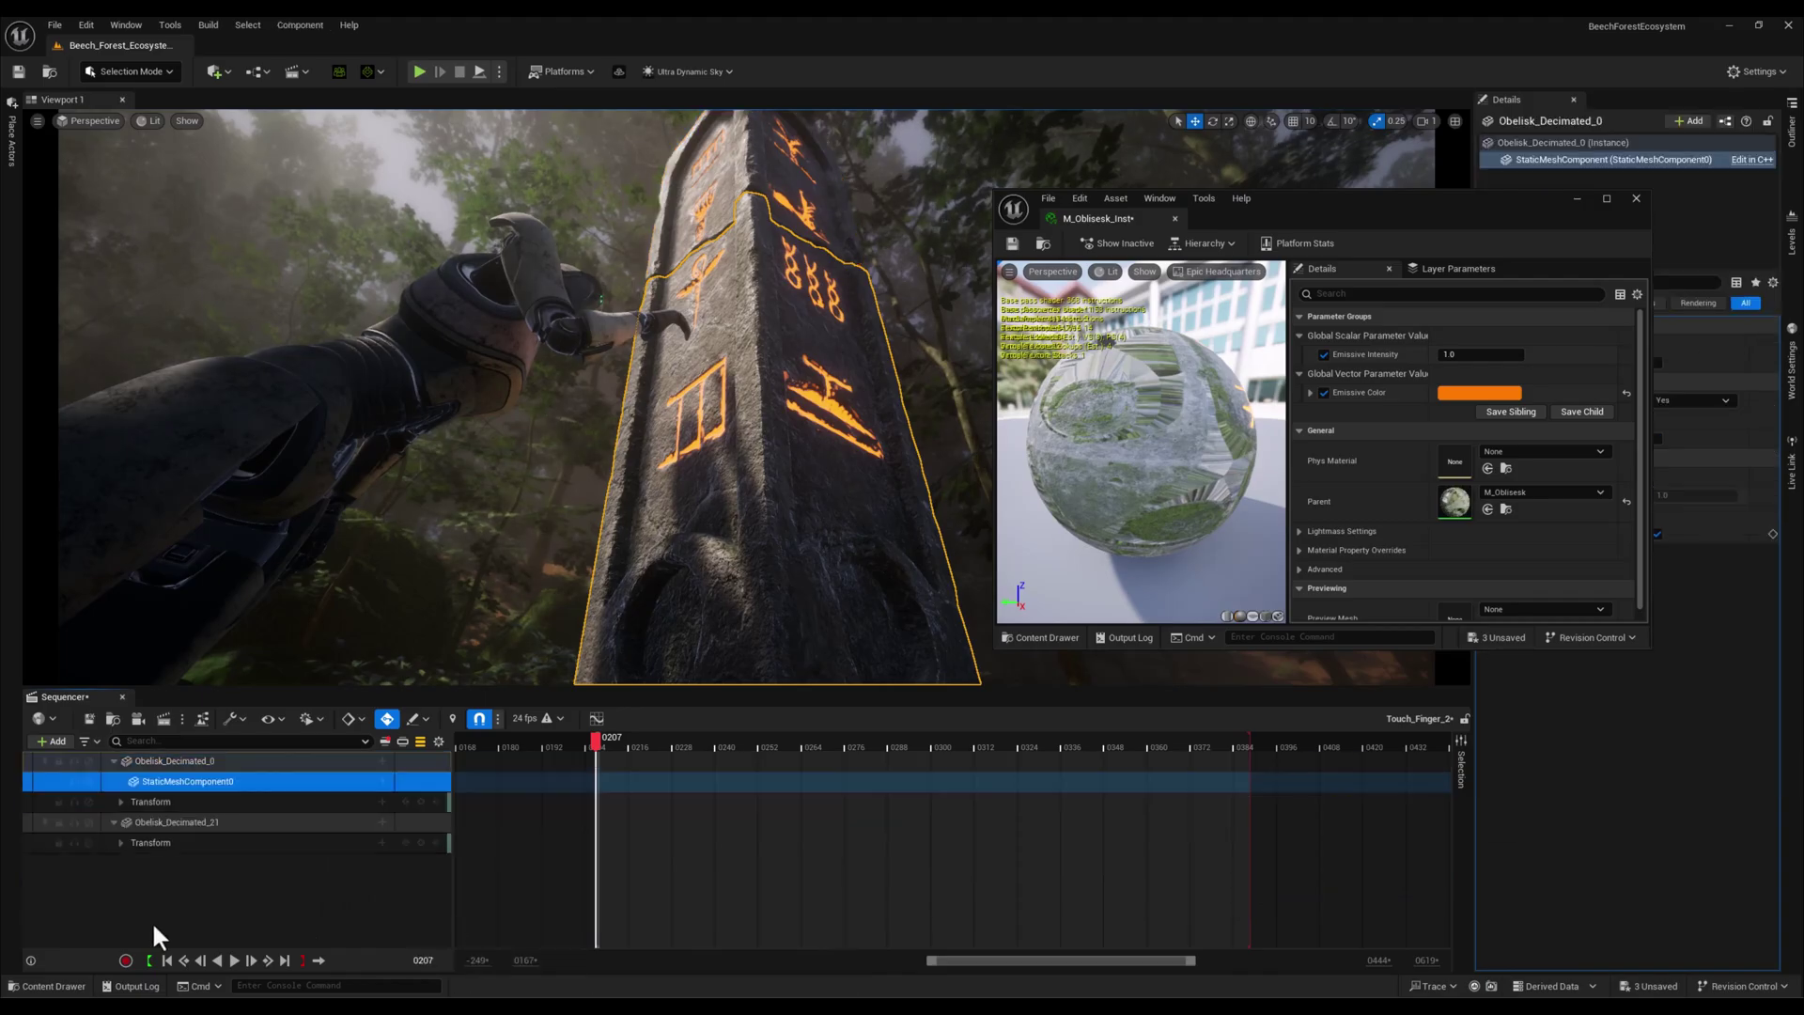
click(377, 780)
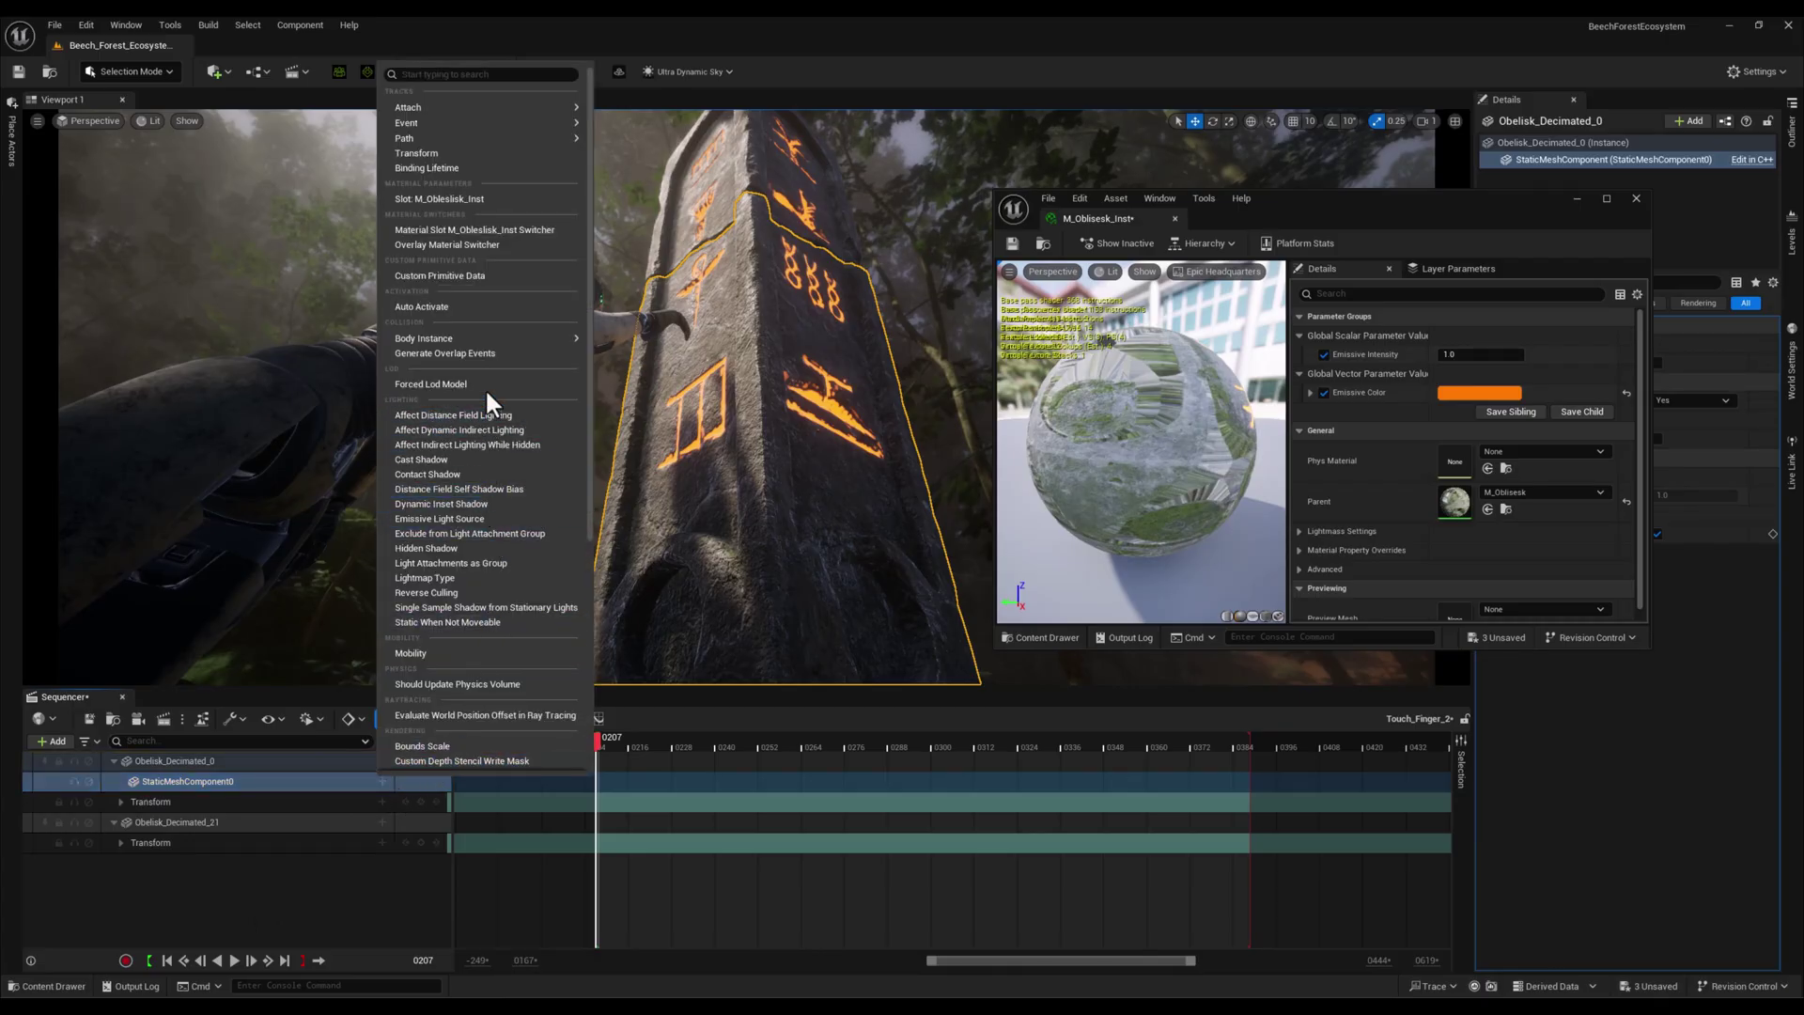
click(513, 198)
click(272, 801)
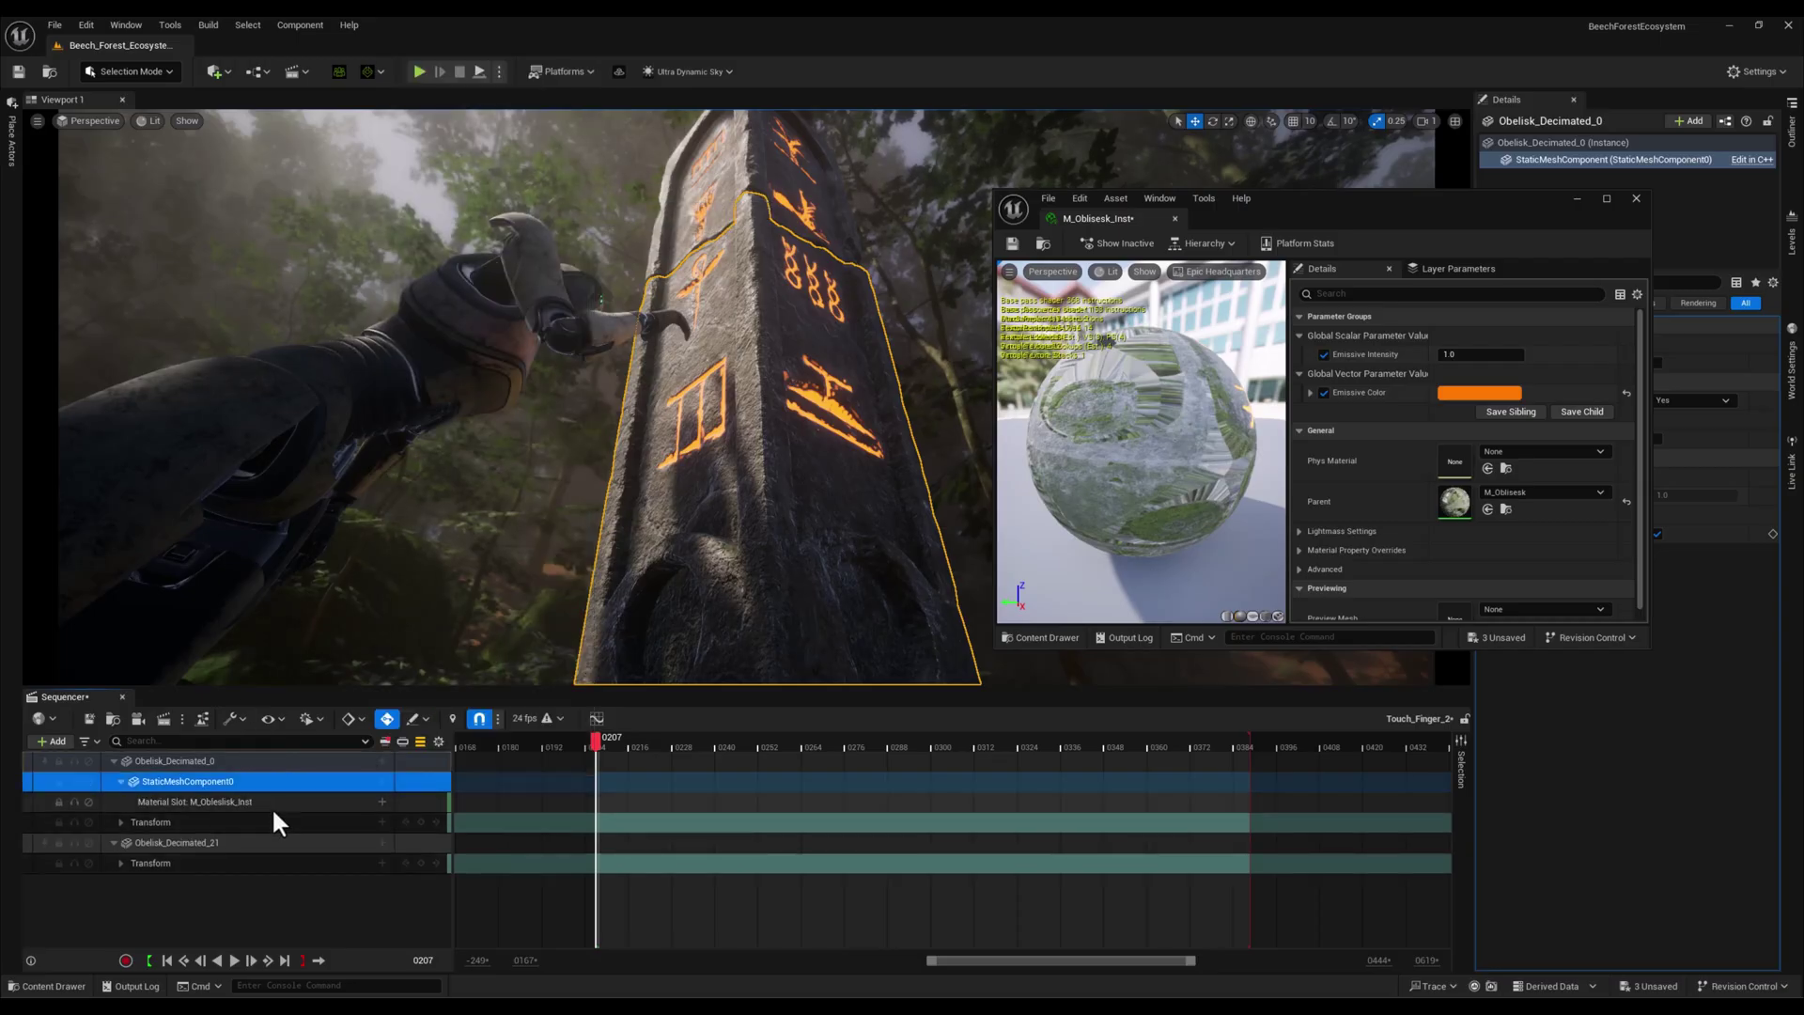
click(381, 801)
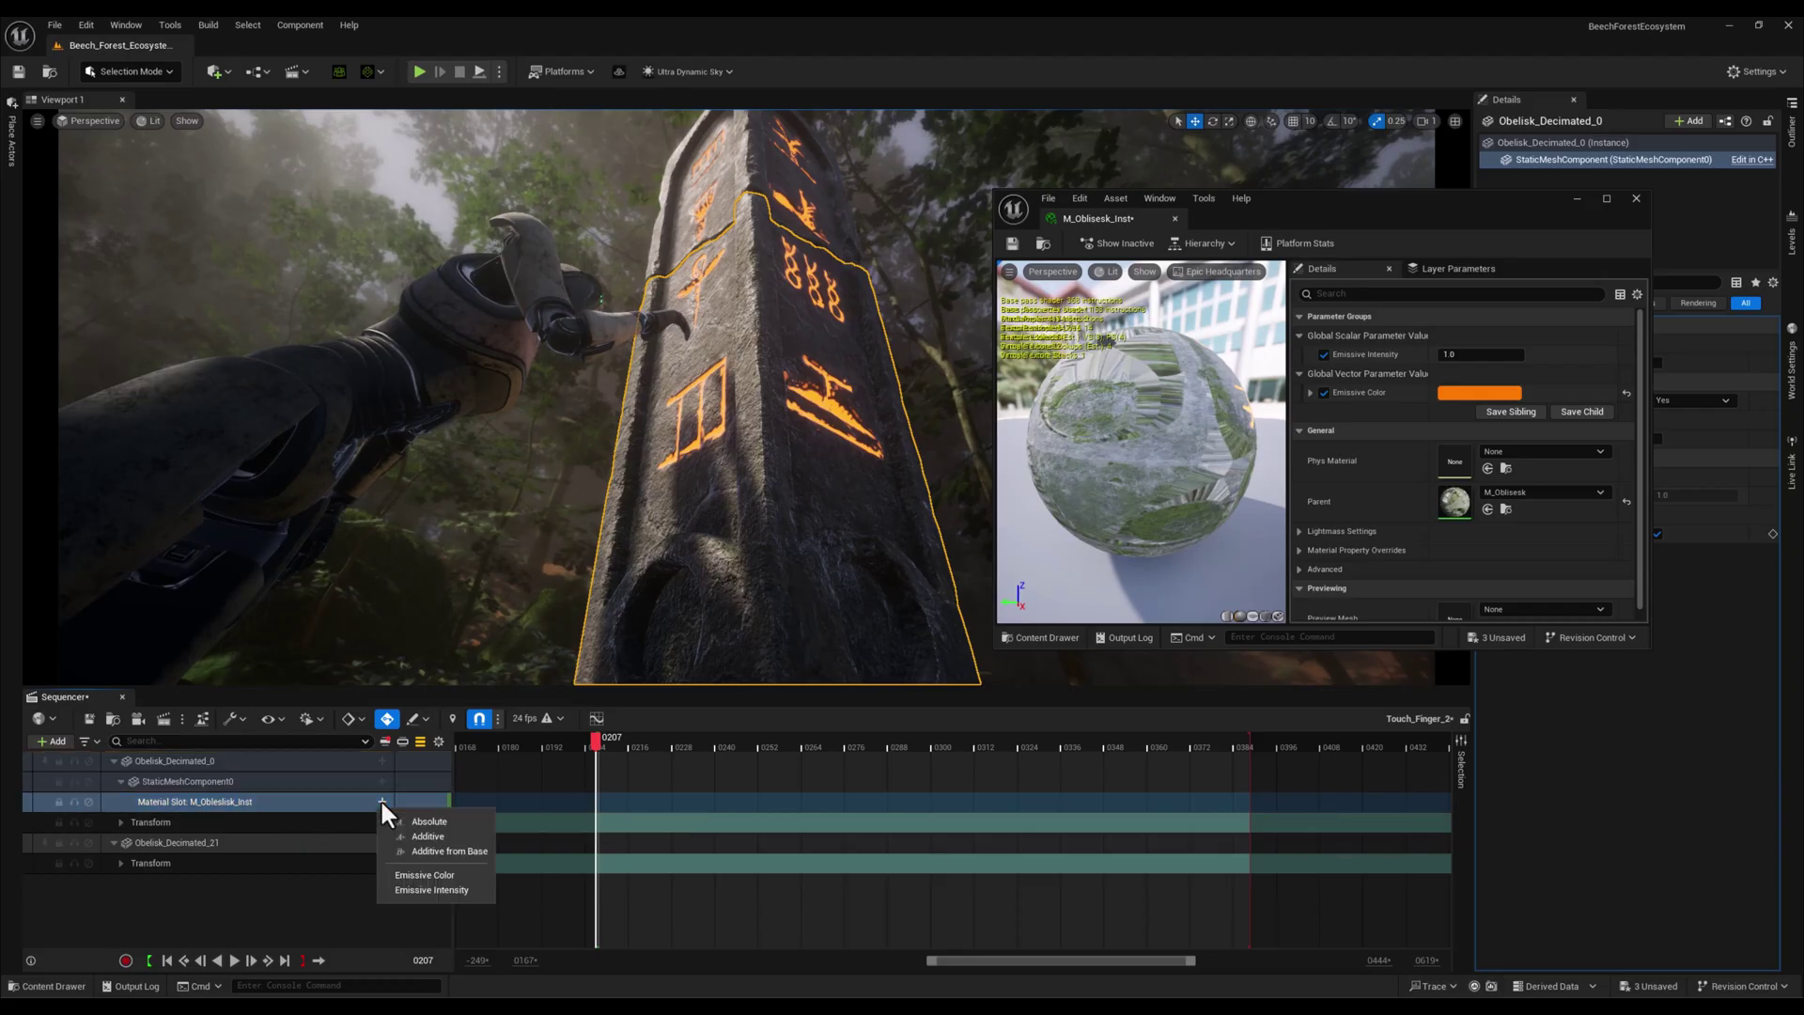
click(420, 888)
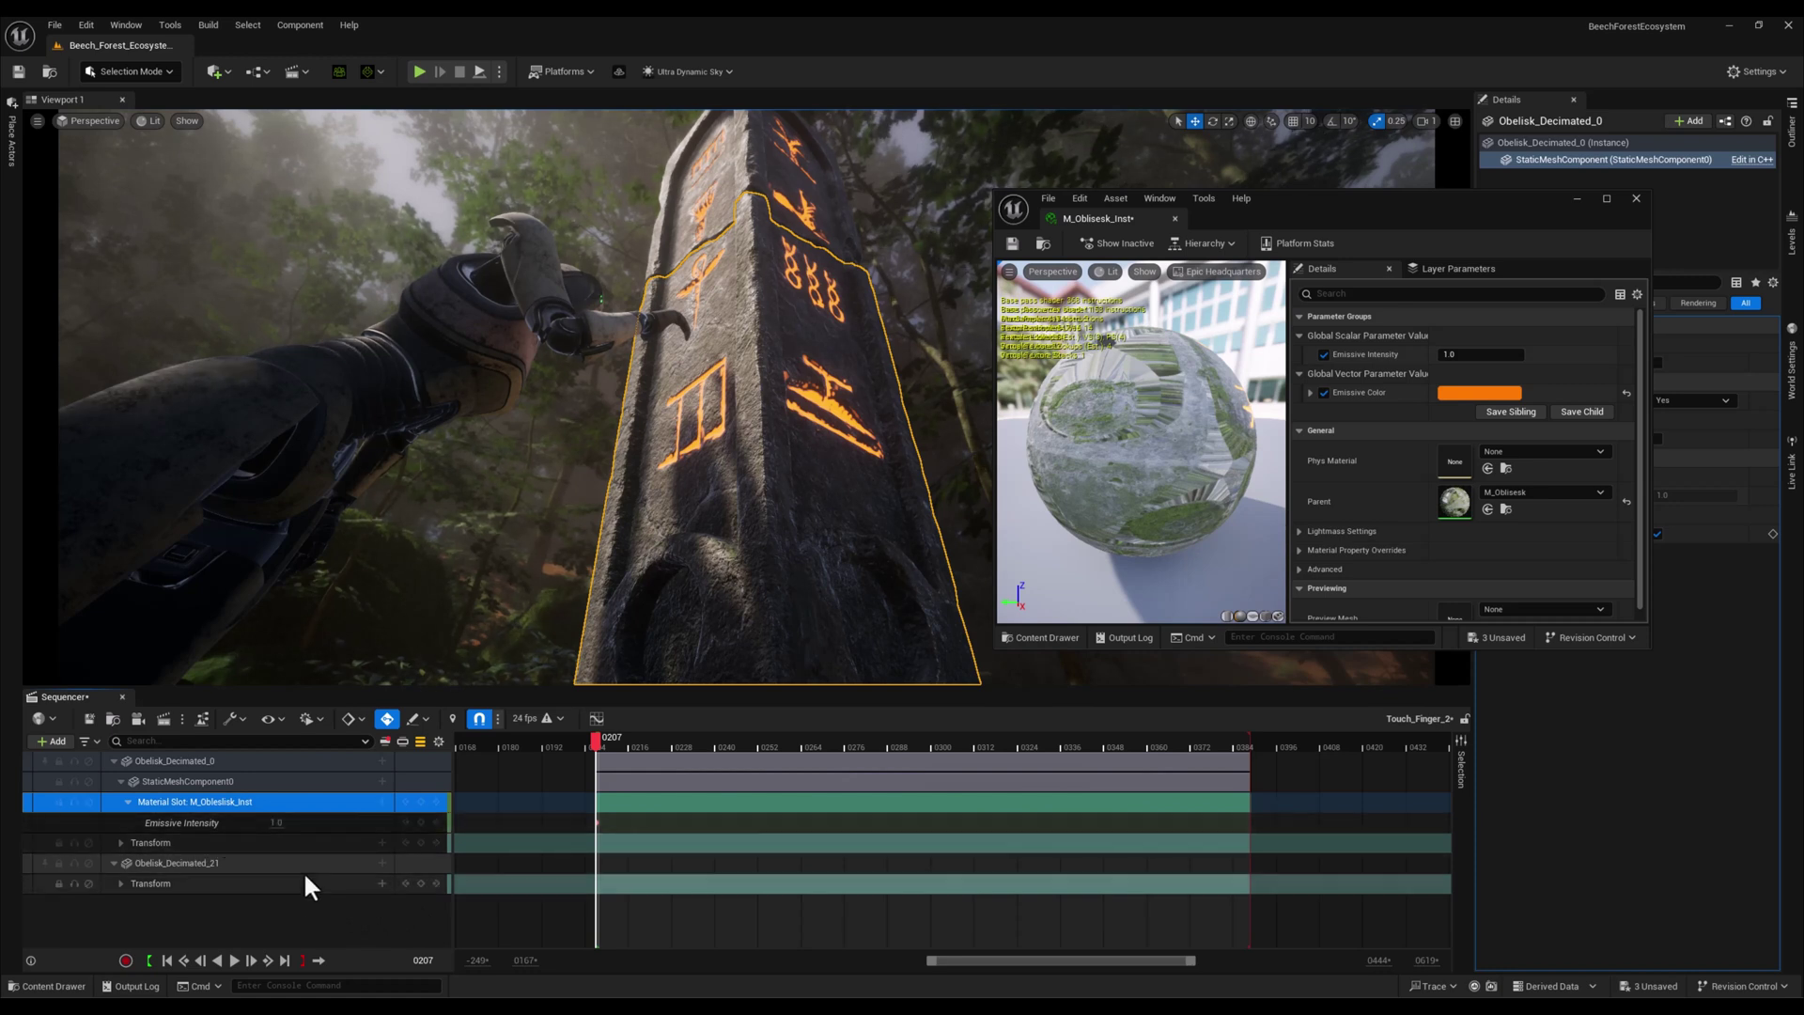
Give Obelisk_Decimated_21 the same StaticMeshComponent0 and material slot tracks, and add the Emissive Intensity parameter there
click(381, 862)
click(430, 812)
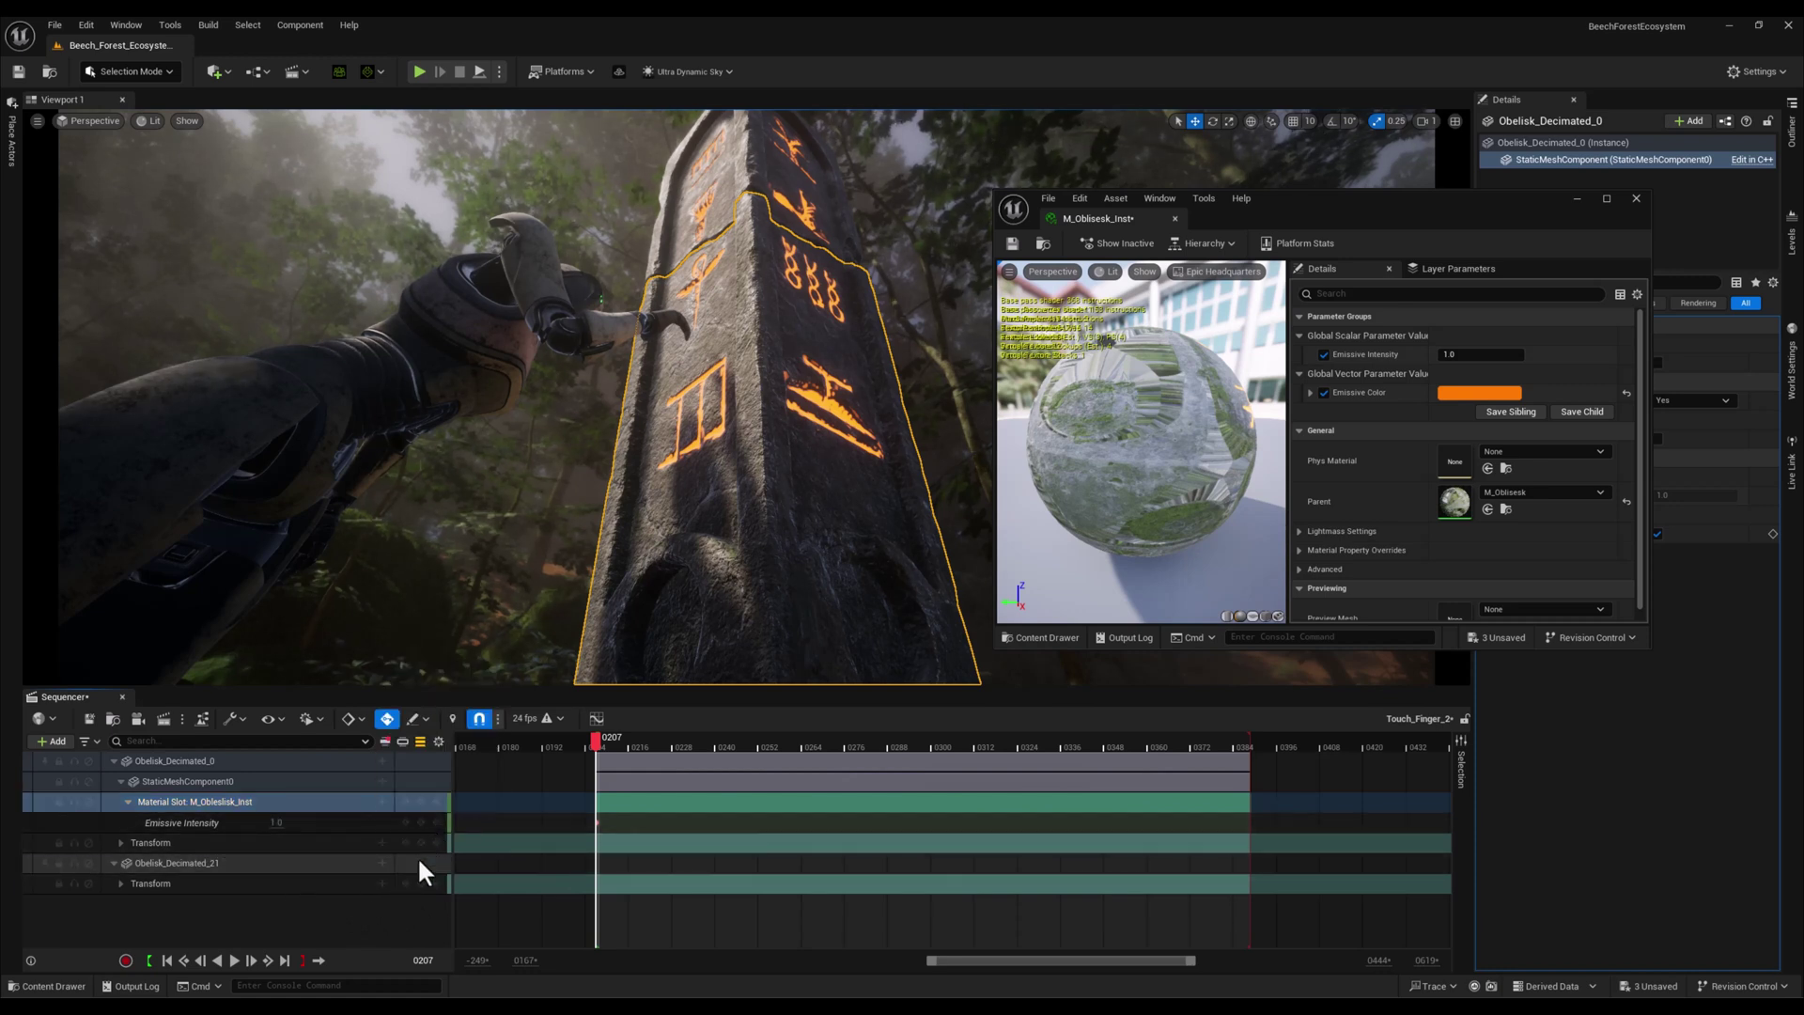
click(381, 883)
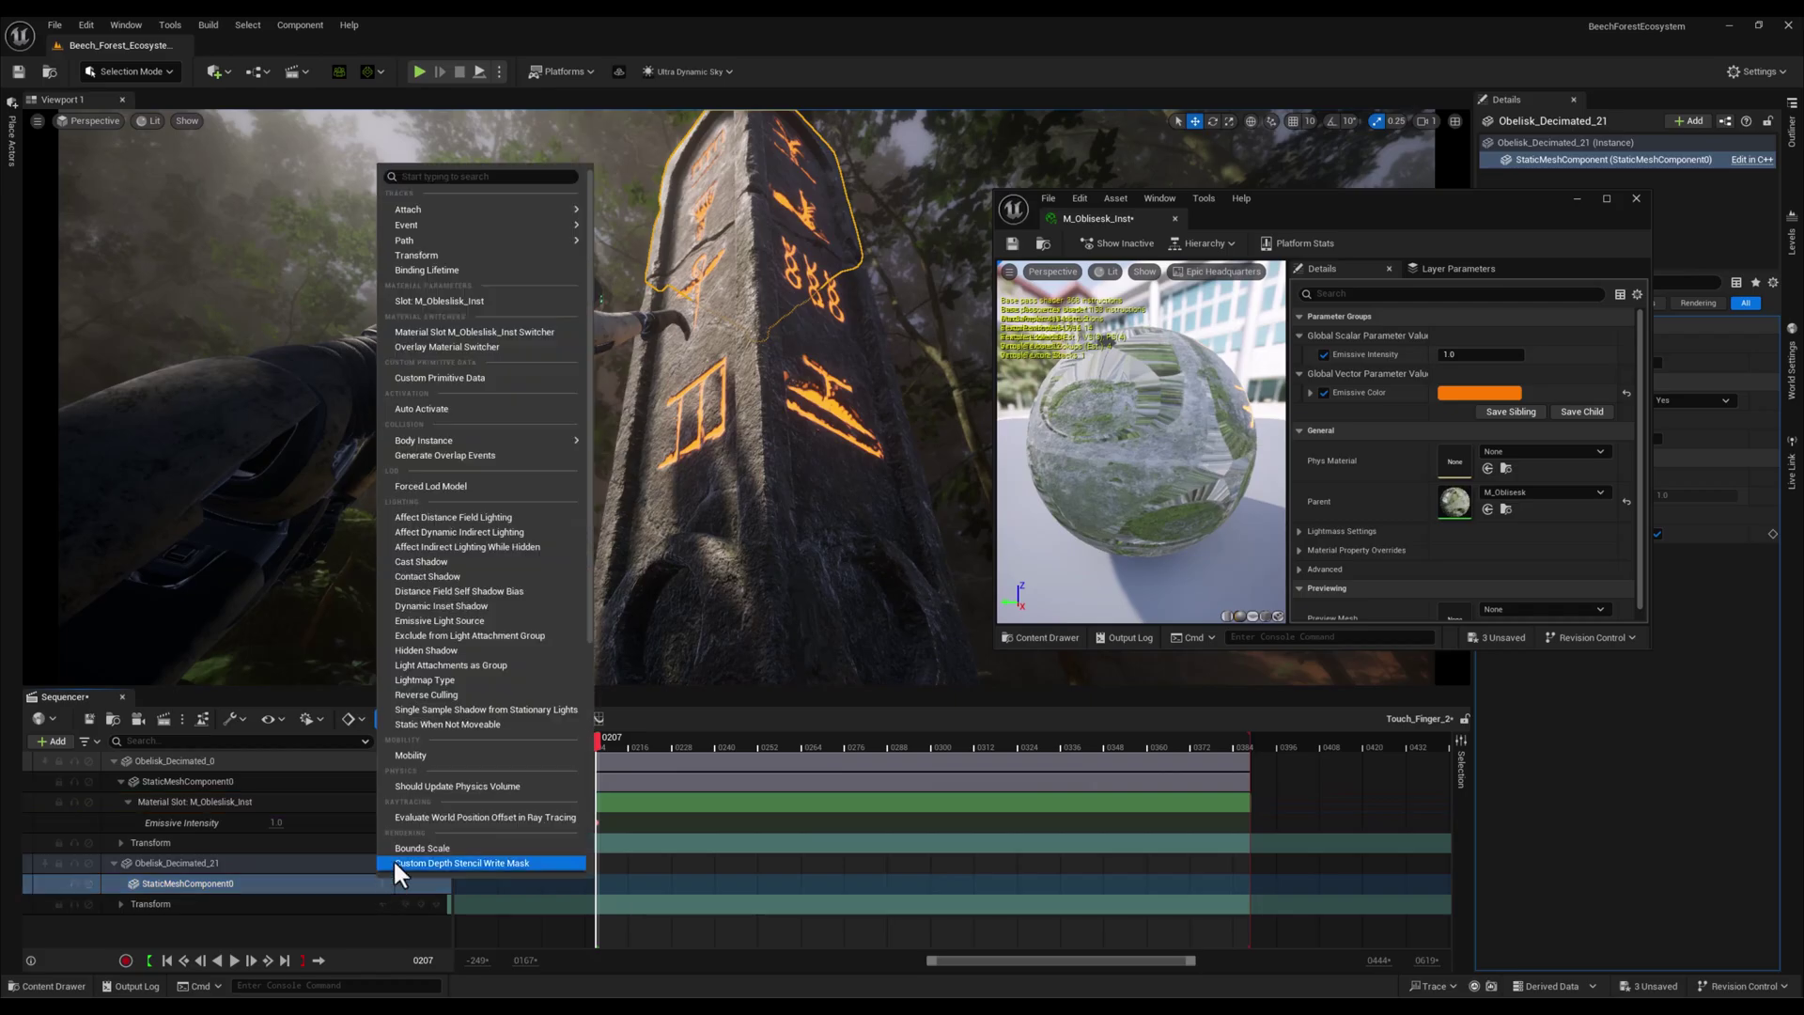
click(458, 299)
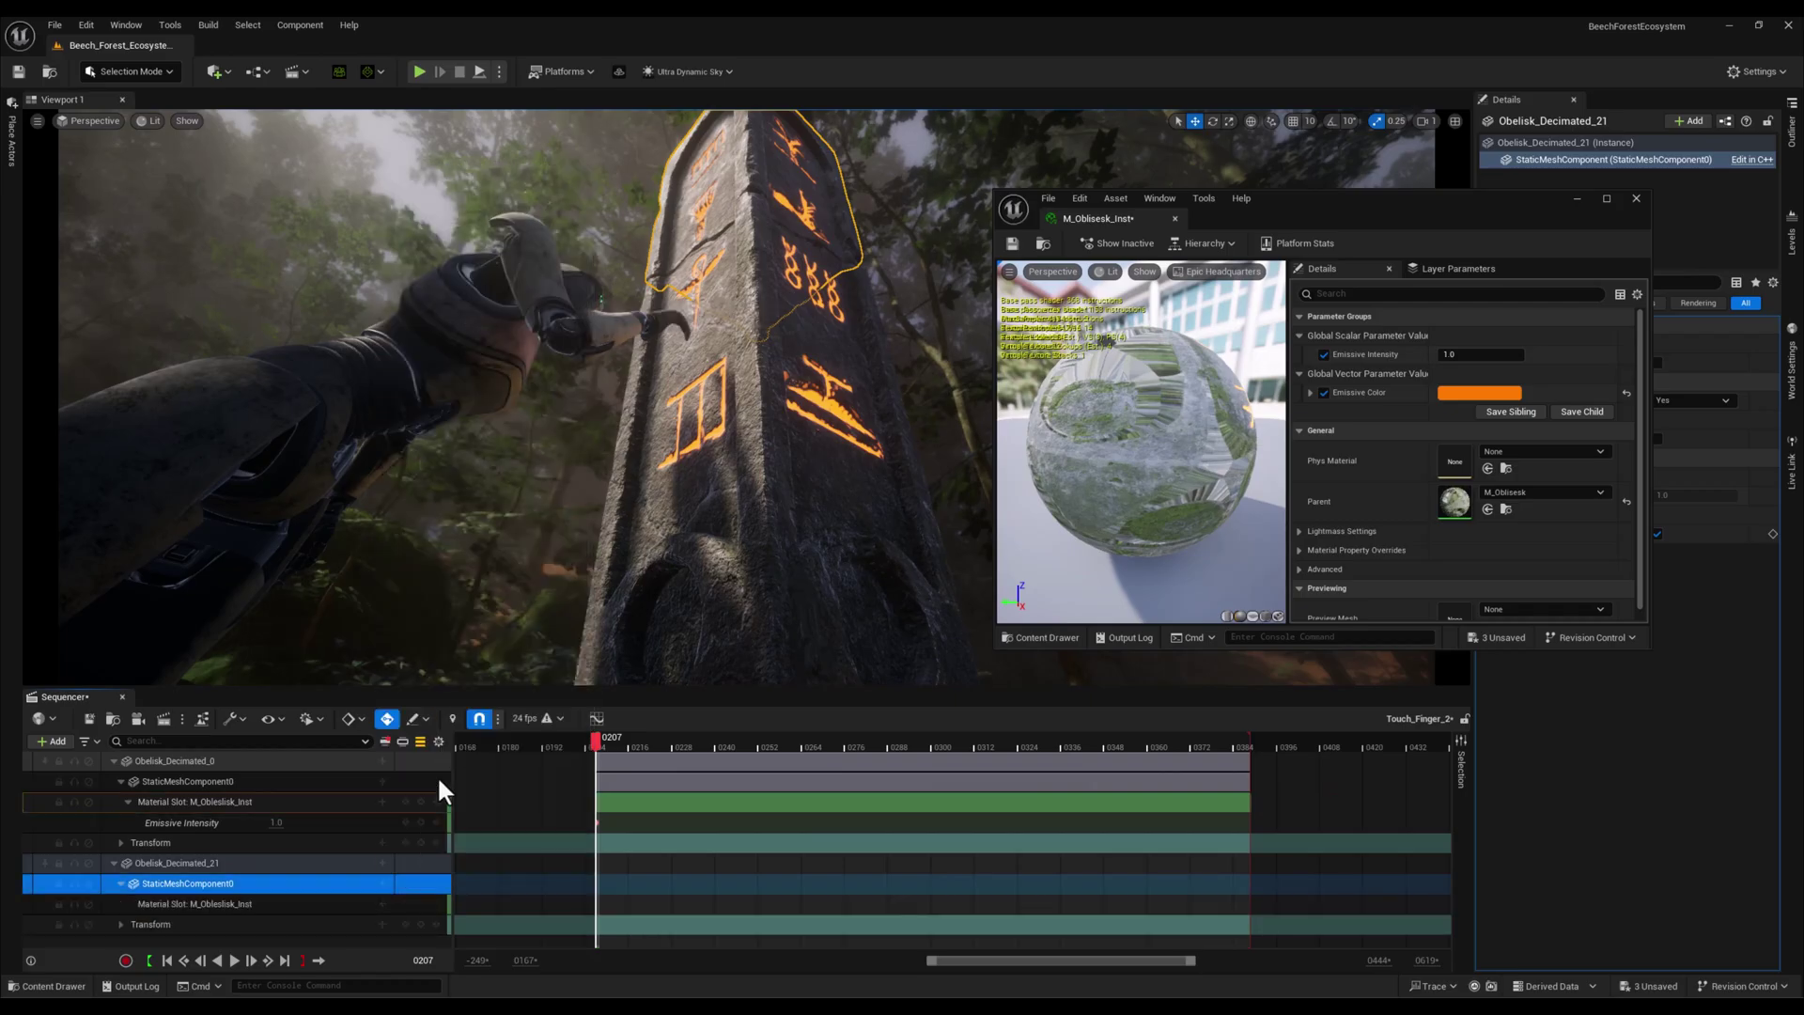
click(382, 903)
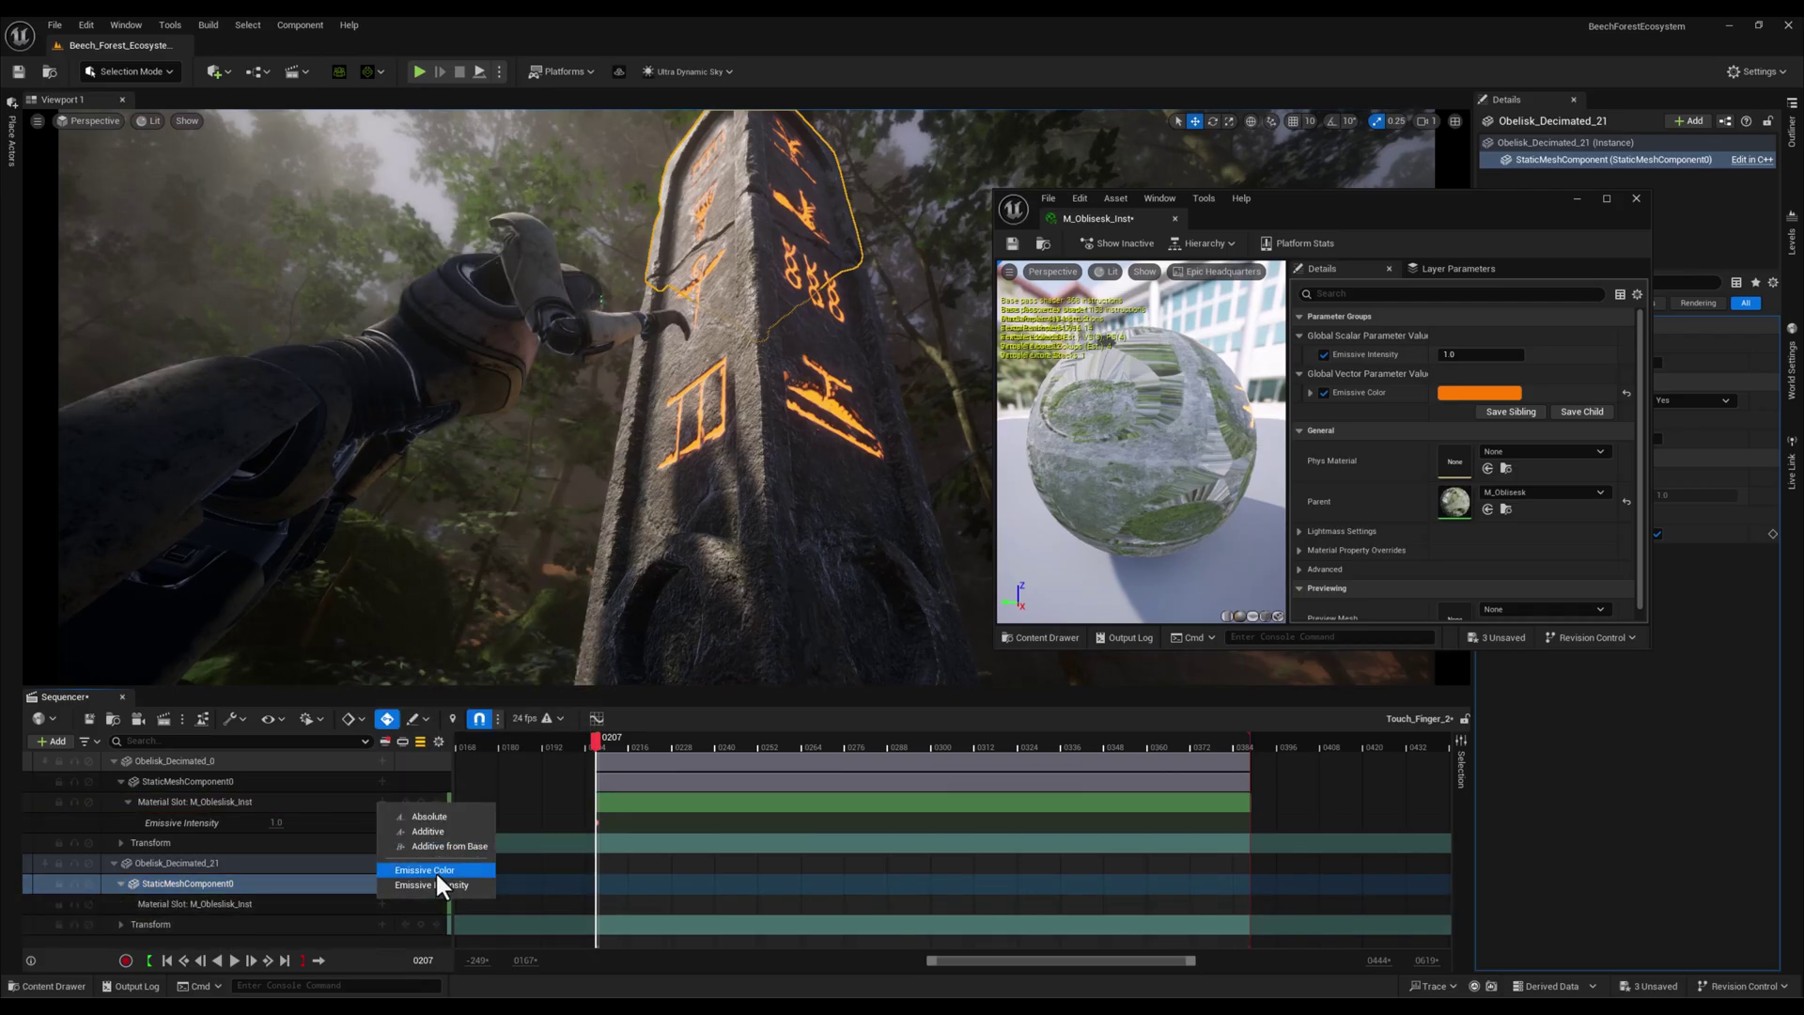
click(436, 870)
Set Emissive Intensity to 0 for both obelisk pieces at frame 207
drag(282, 823, 271, 823)
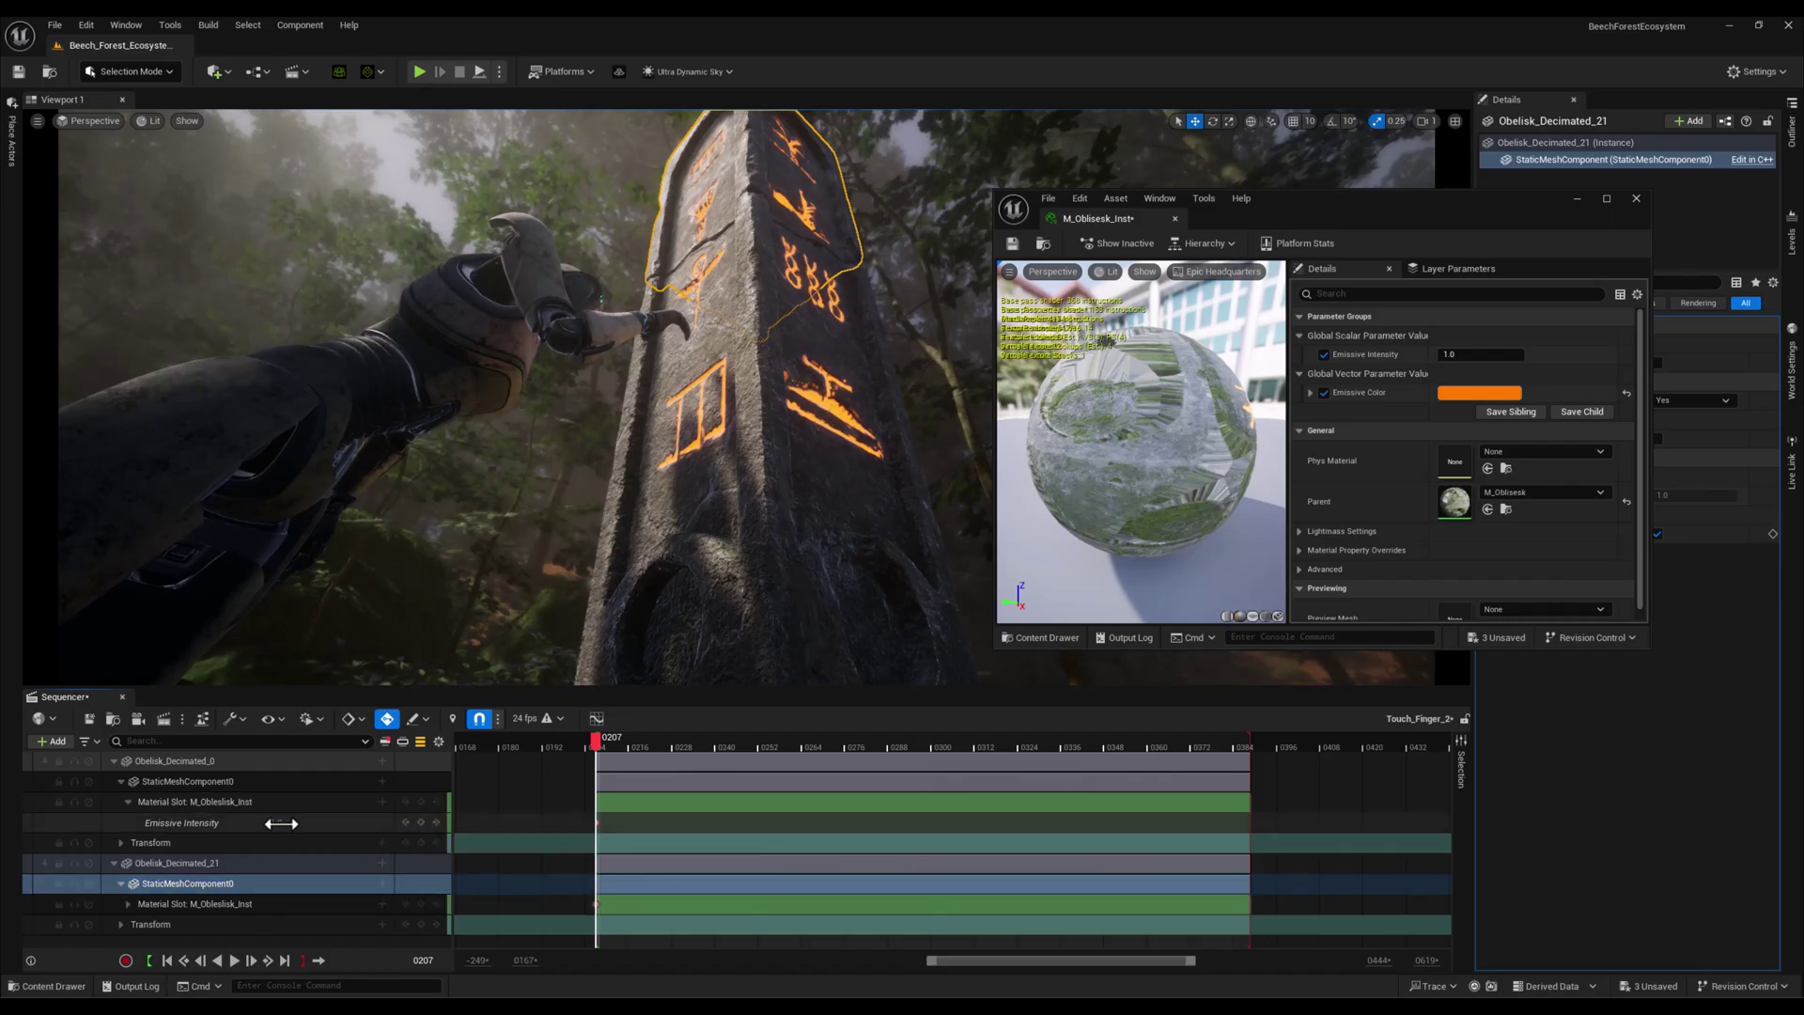
text(0)
key(Return)
click(127, 904)
scroll(188, 914, down, 1)
click(280, 916)
text(0)
key(Return)
Move the playhead to frame 222, where the finger reaches the obelisk, and key Emissive Intensity at 0 for both pieces
mouse_move(601, 737)
mouse_down()
mouse_move(655, 738)
mouse_move(548, 725)
mouse_move(667, 718)
mouse_move(611, 737)
mouse_up()
key(Escape)
key(space)
scroll(691, 746, up, 5)
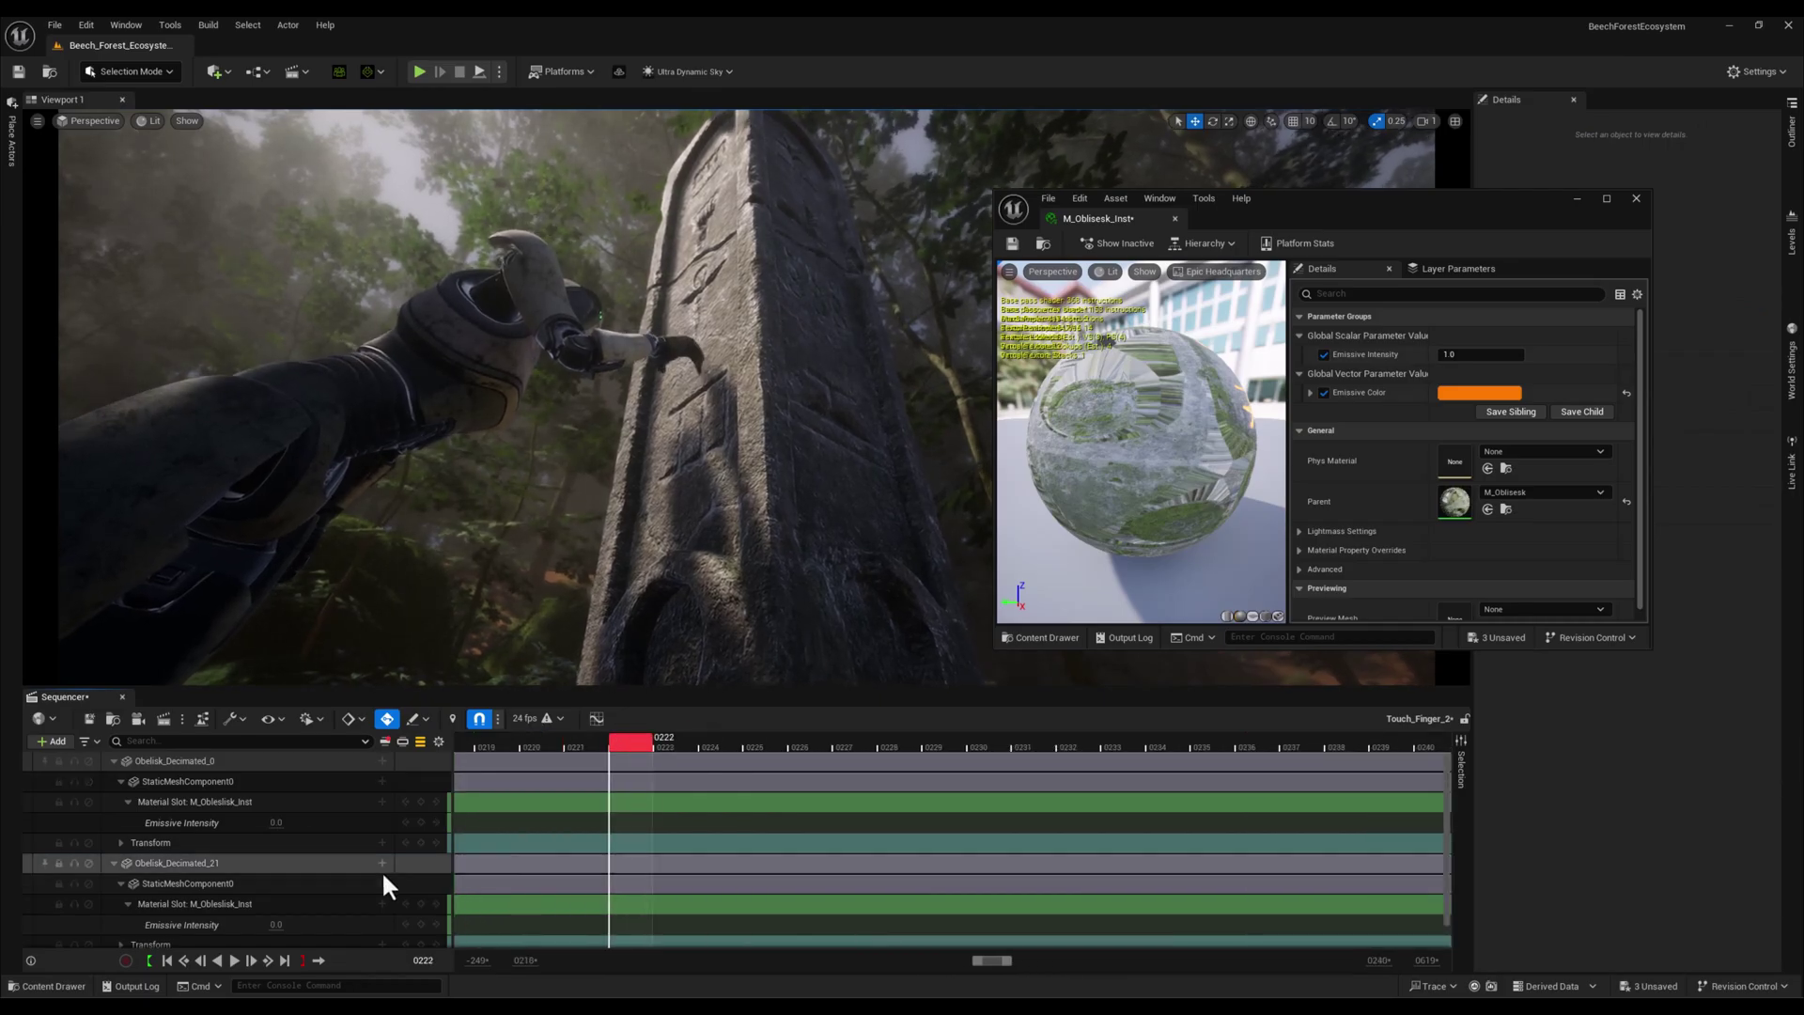
click(420, 820)
click(390, 924)
click(421, 916)
At frame 228, raise Emissive Intensity to about 1.2 on Obelisk_Decimated_0 and about 1.35 on Obelisk_Decimated_21
drag(624, 742, 898, 737)
drag(278, 814, 325, 814)
drag(275, 917, 319, 917)
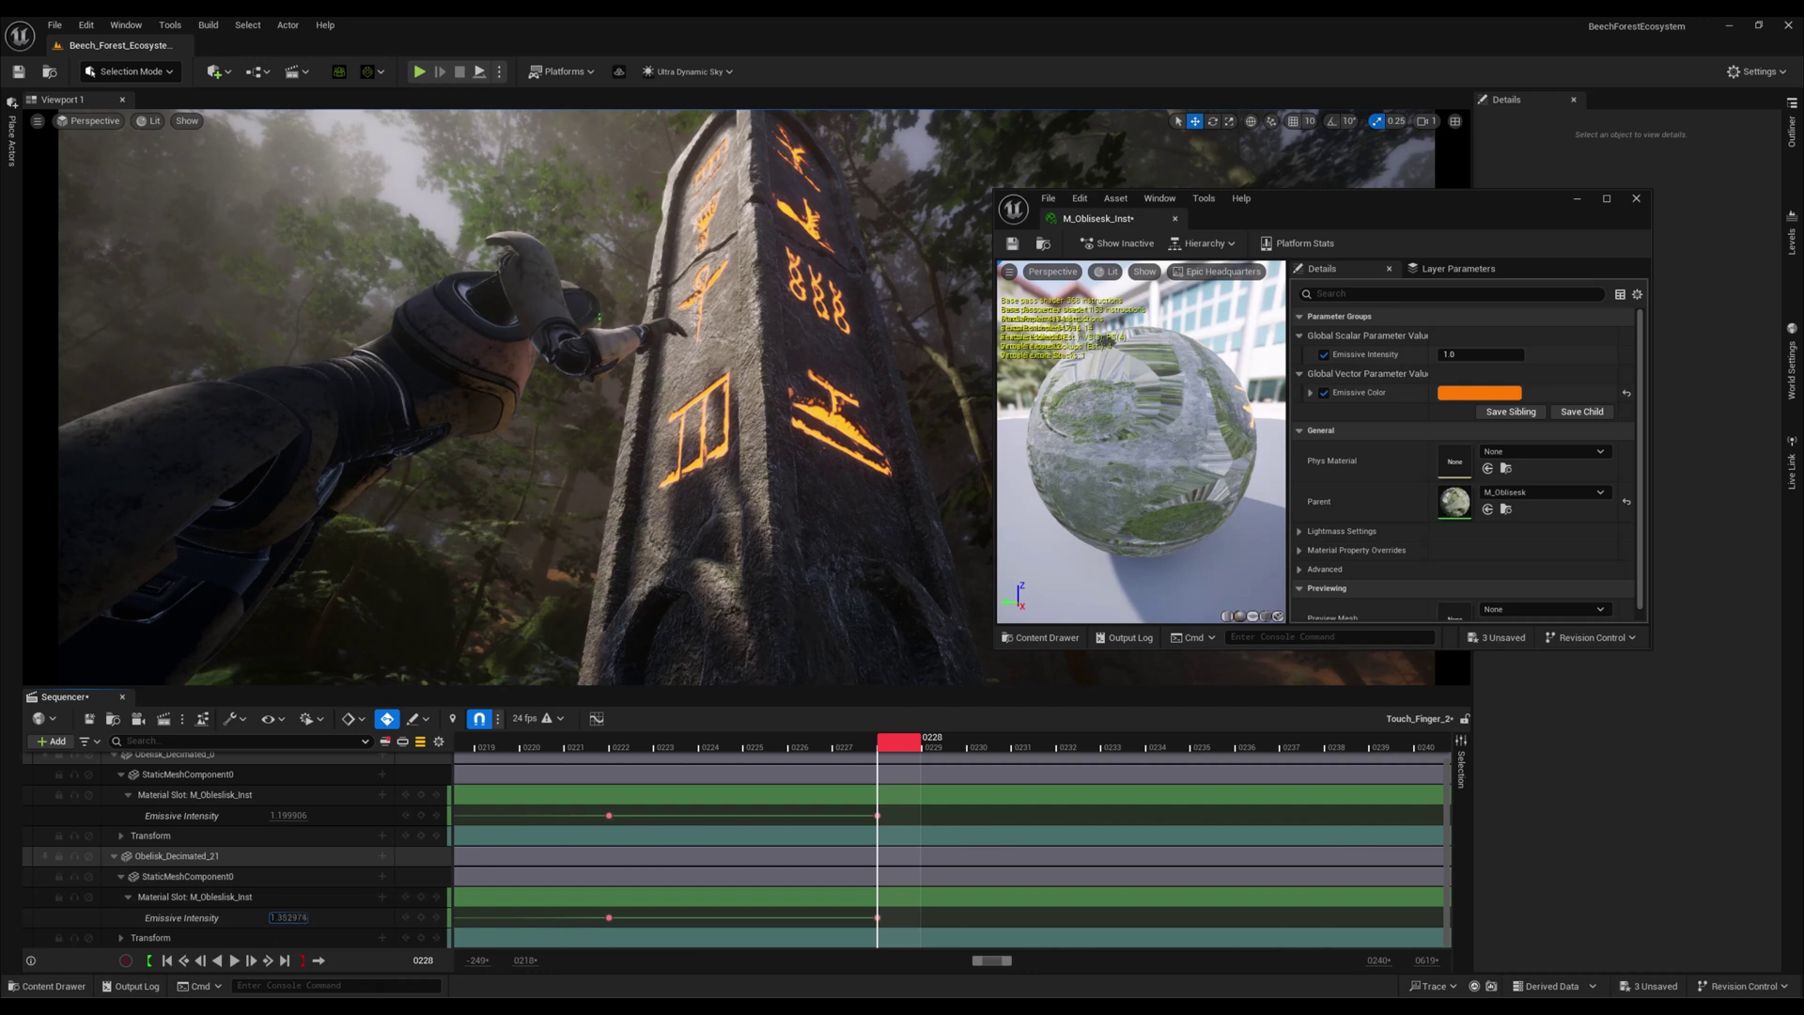
Preview the glow, then at frame 273 key a stronger Emissive Intensity on both pieces, about 4.05 on Obelisk_Decimated_21
click(678, 747)
ctrl+scroll(708, 785, down, 10)
right_drag(708, 786, 752, 793)
click(575, 747)
key(space)
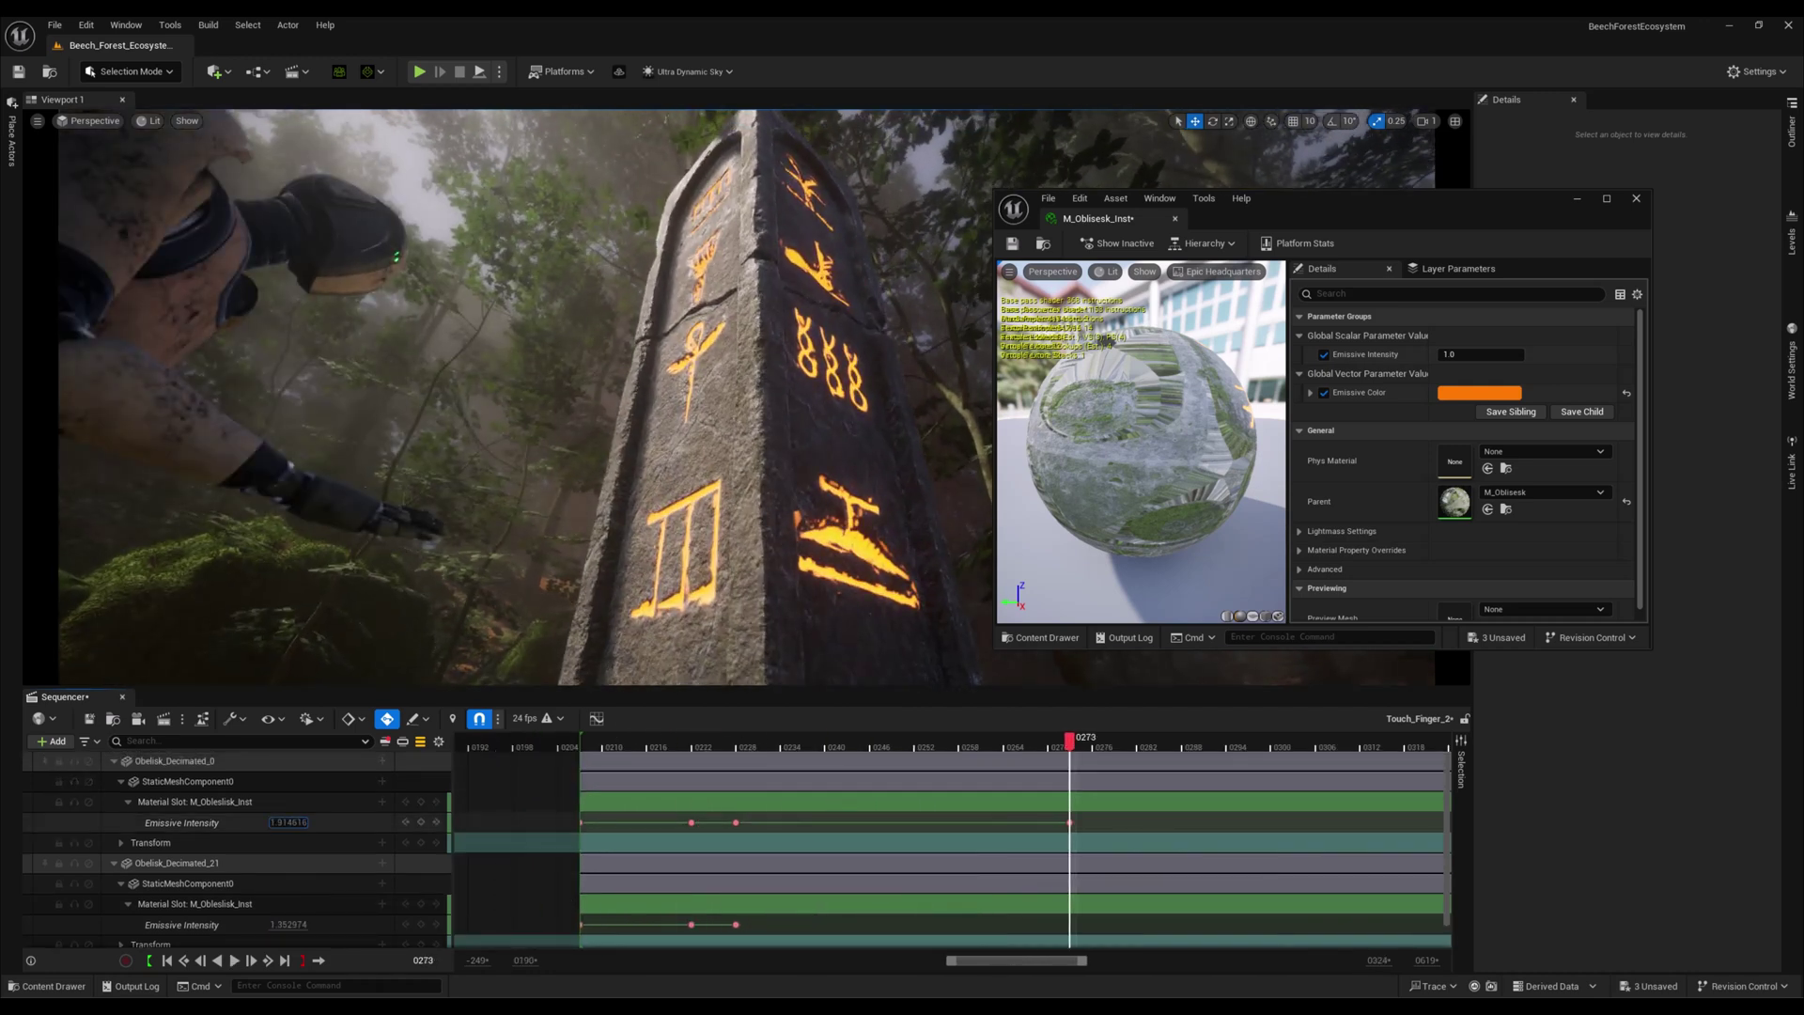
drag(281, 924, 330, 924)
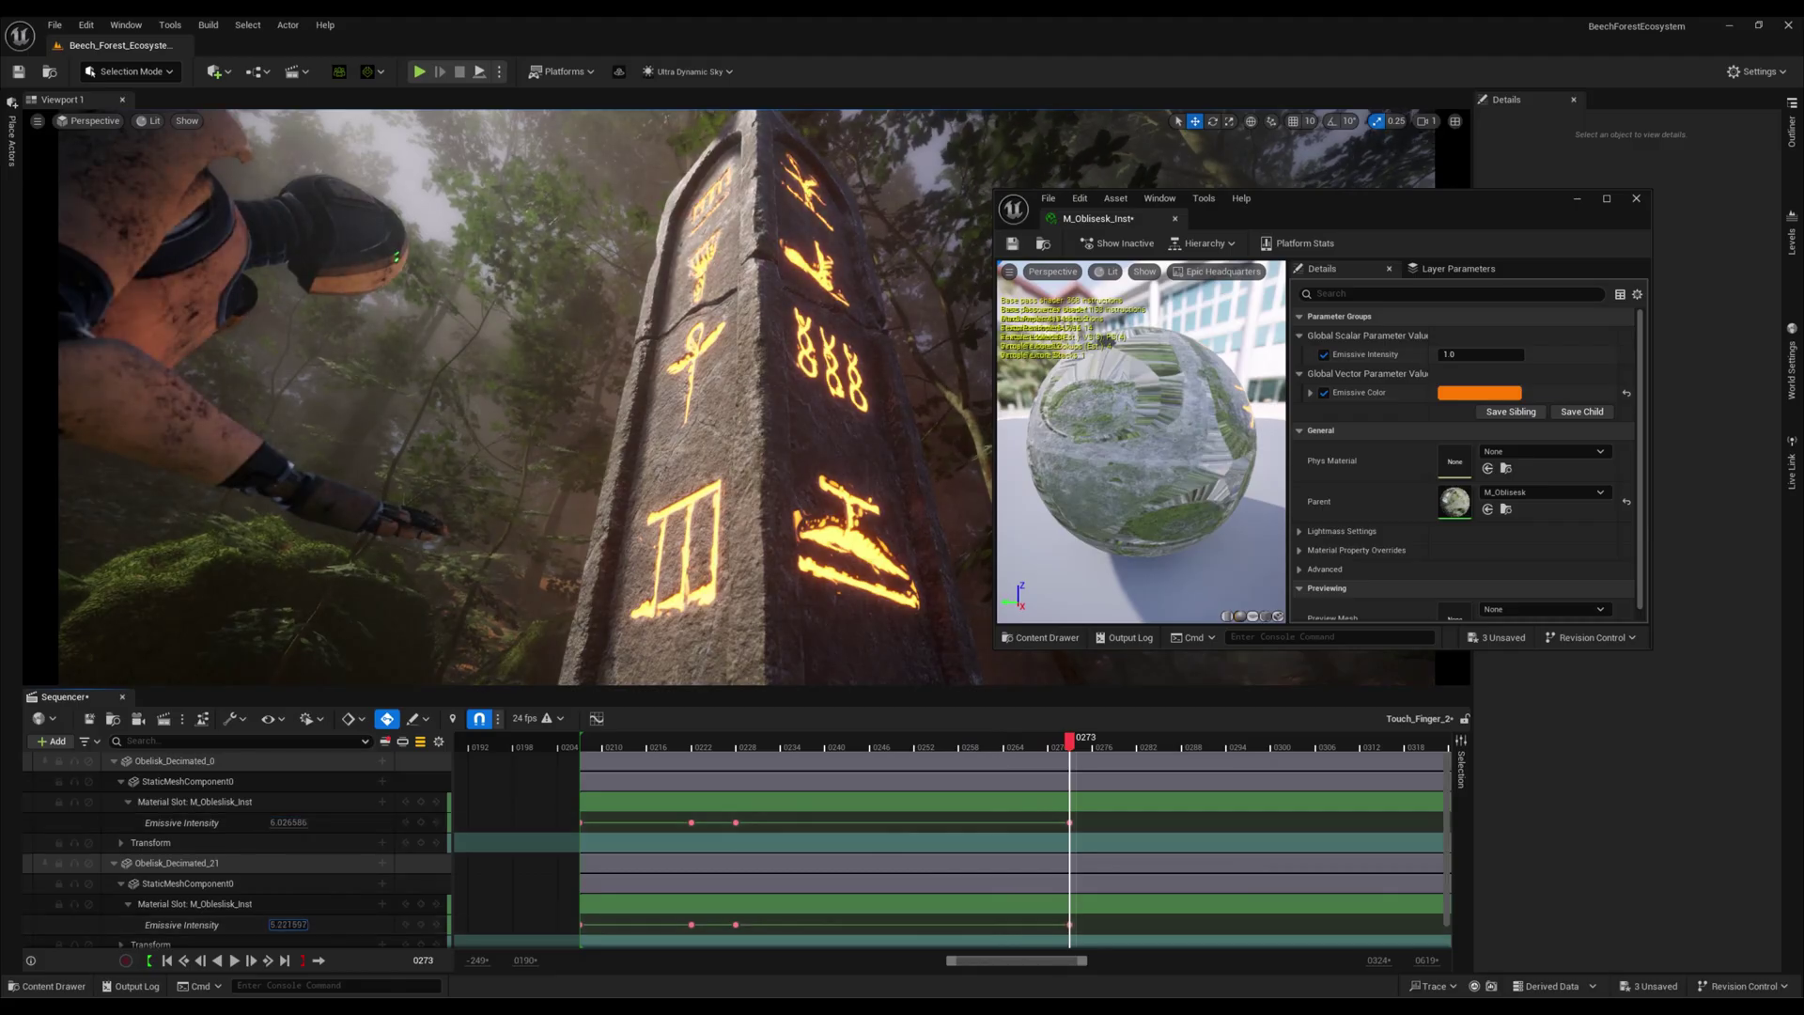
Play the shot from its start to review the glyphs' growing glow, and close the material instance editor
click(575, 747)
key(space)
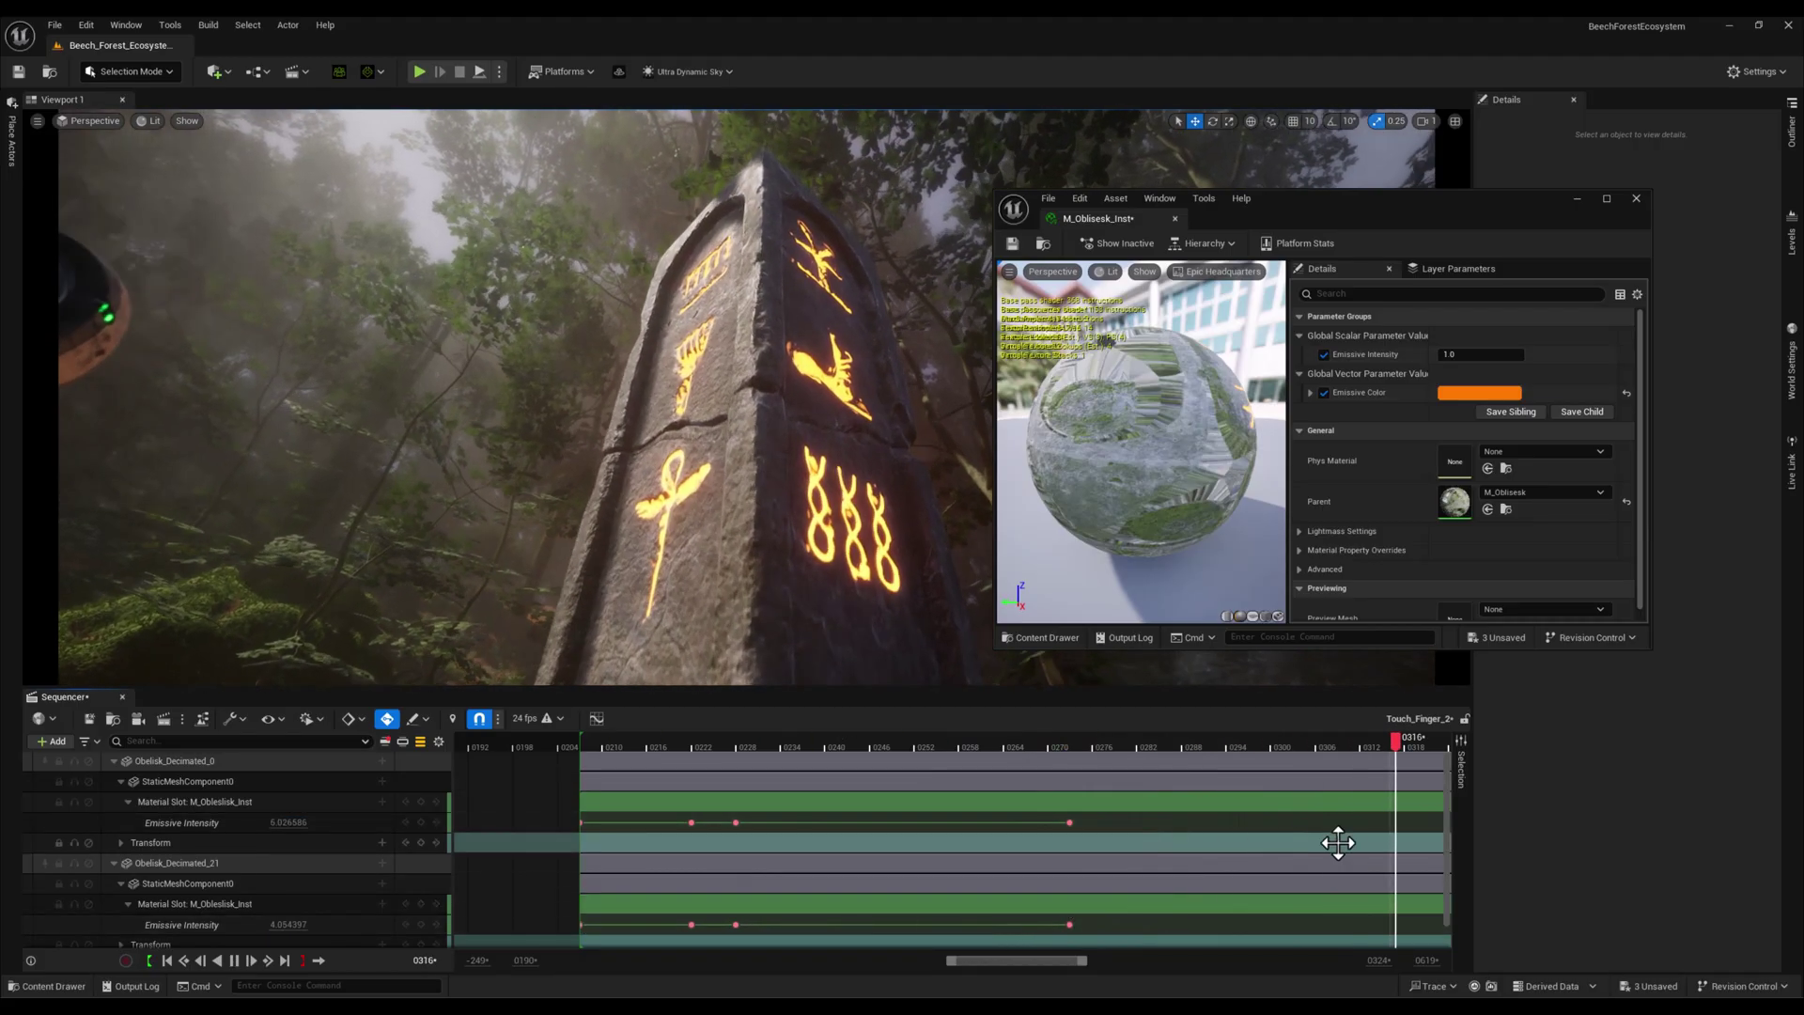
ctrl+scroll(1086, 787, down, 3)
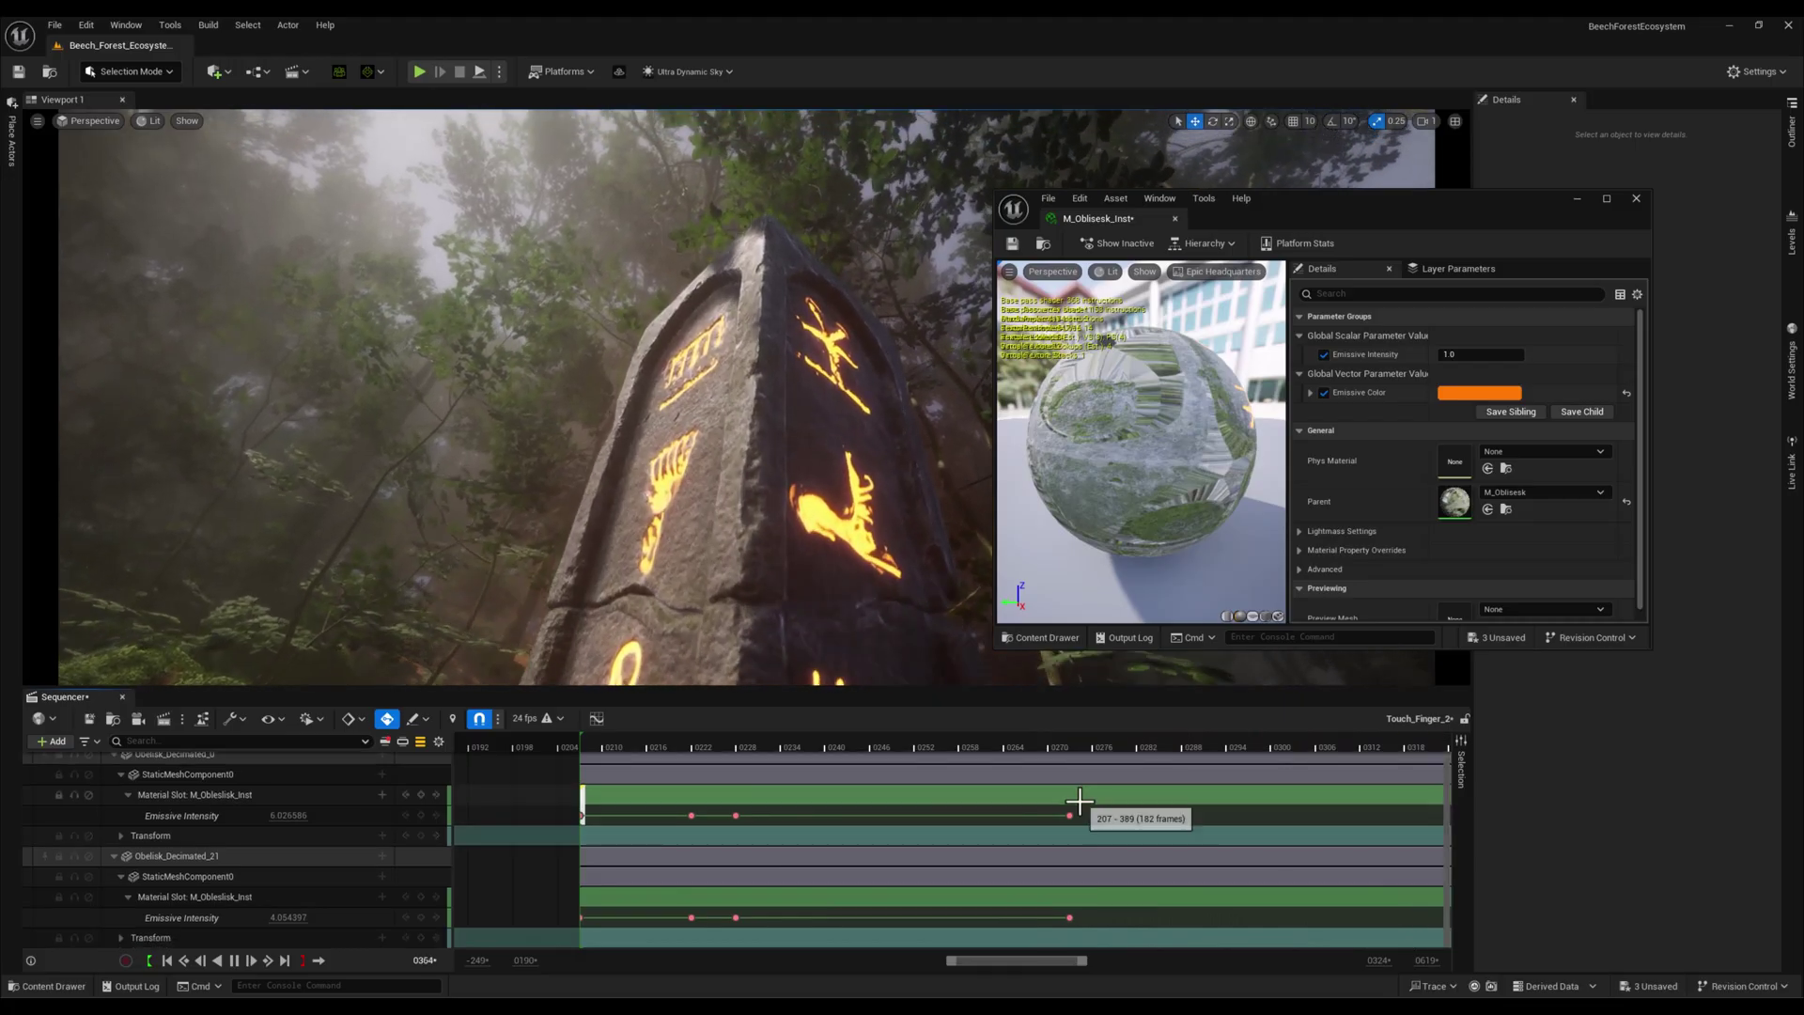
click(887, 750)
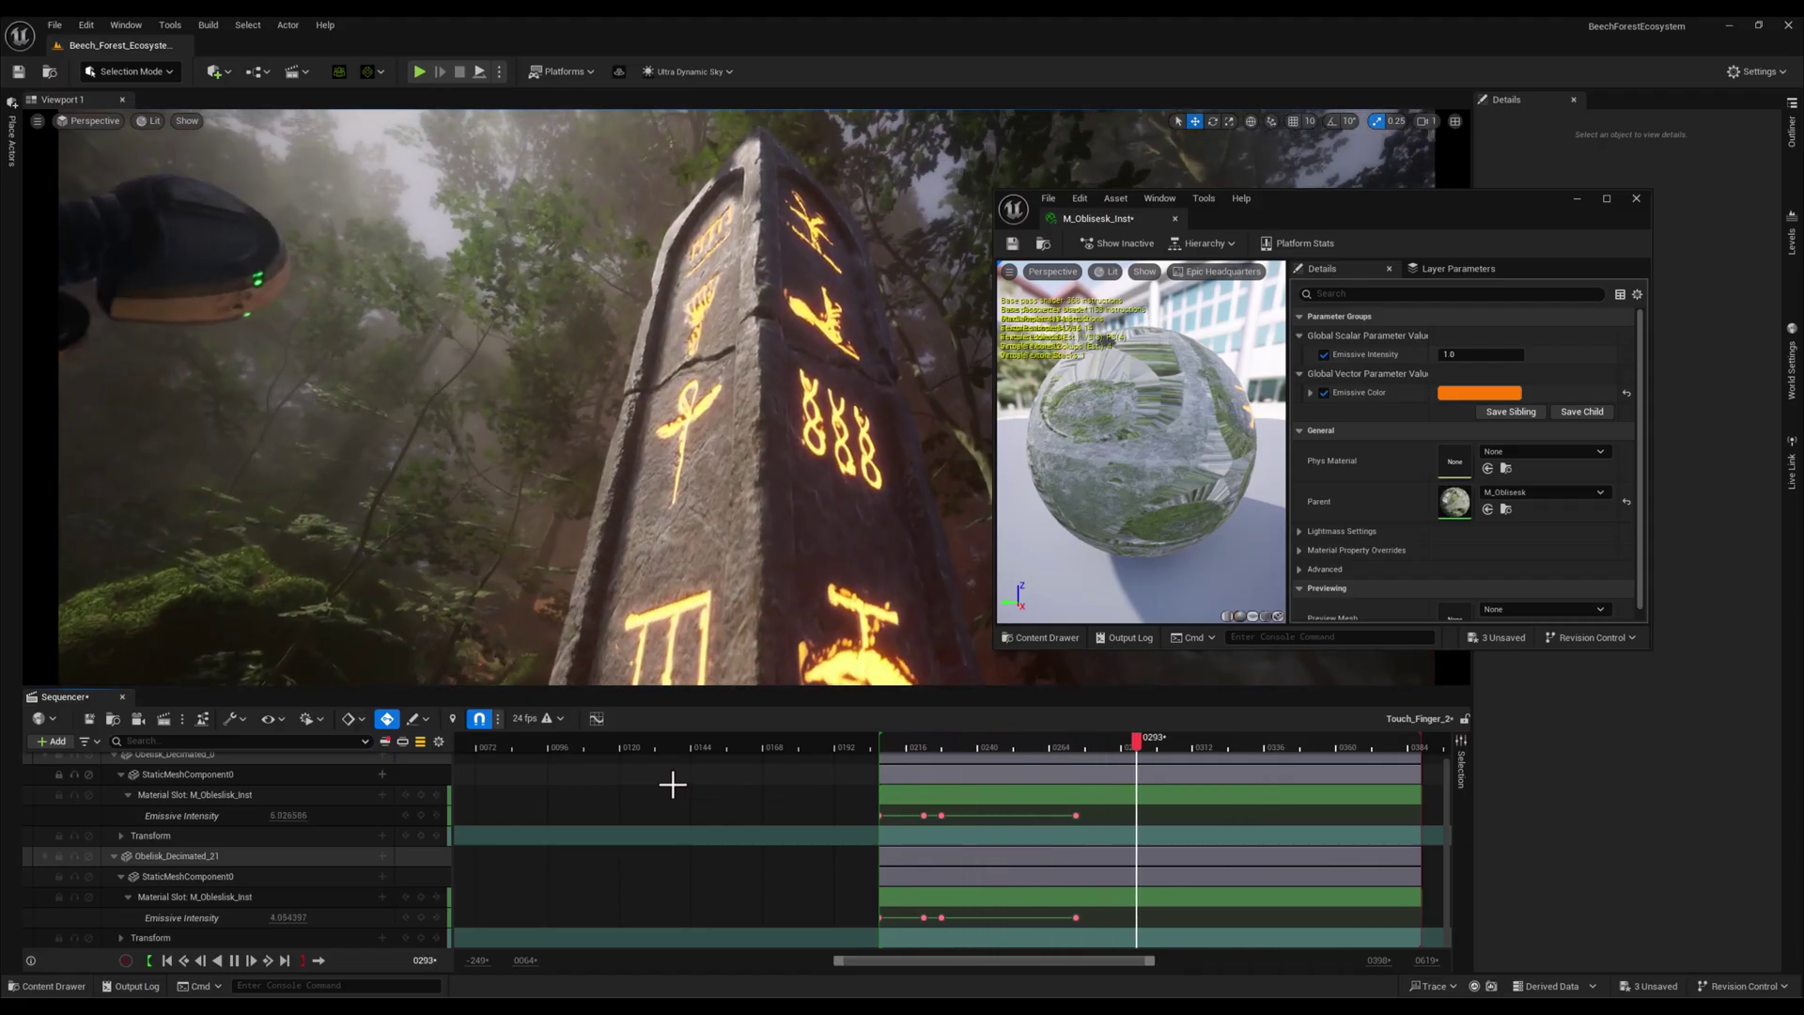
click(1634, 199)
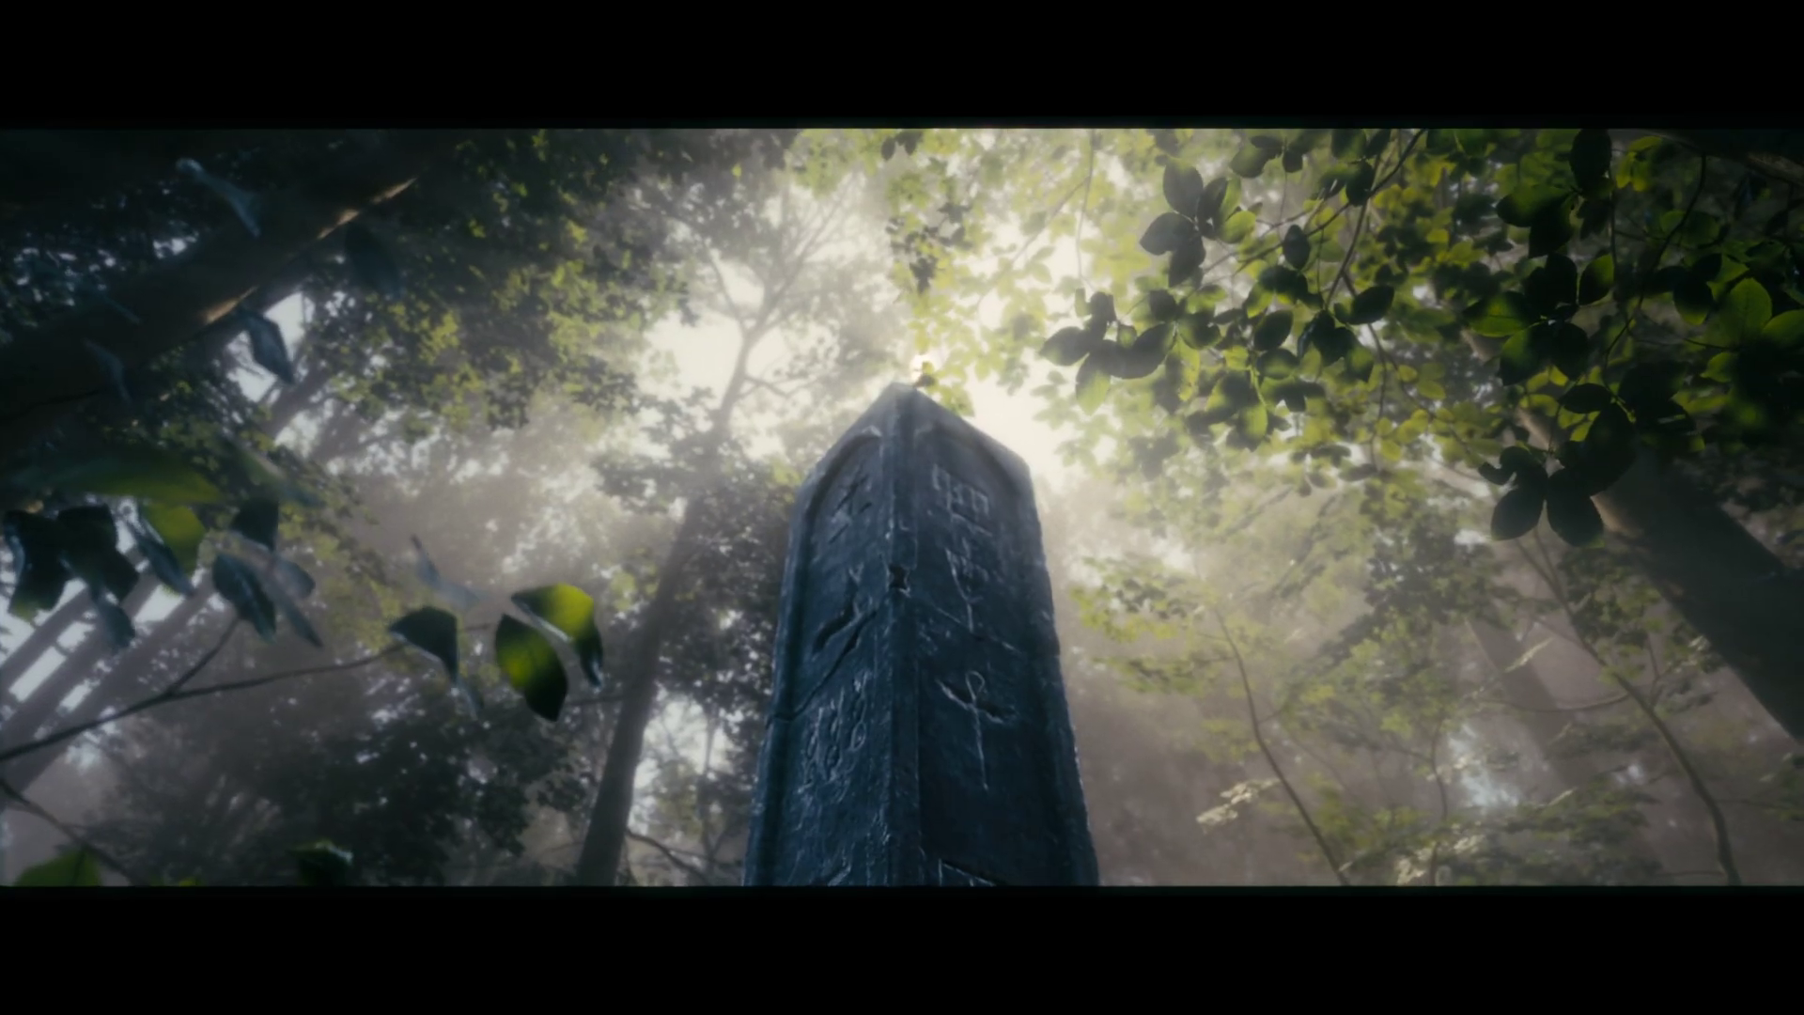